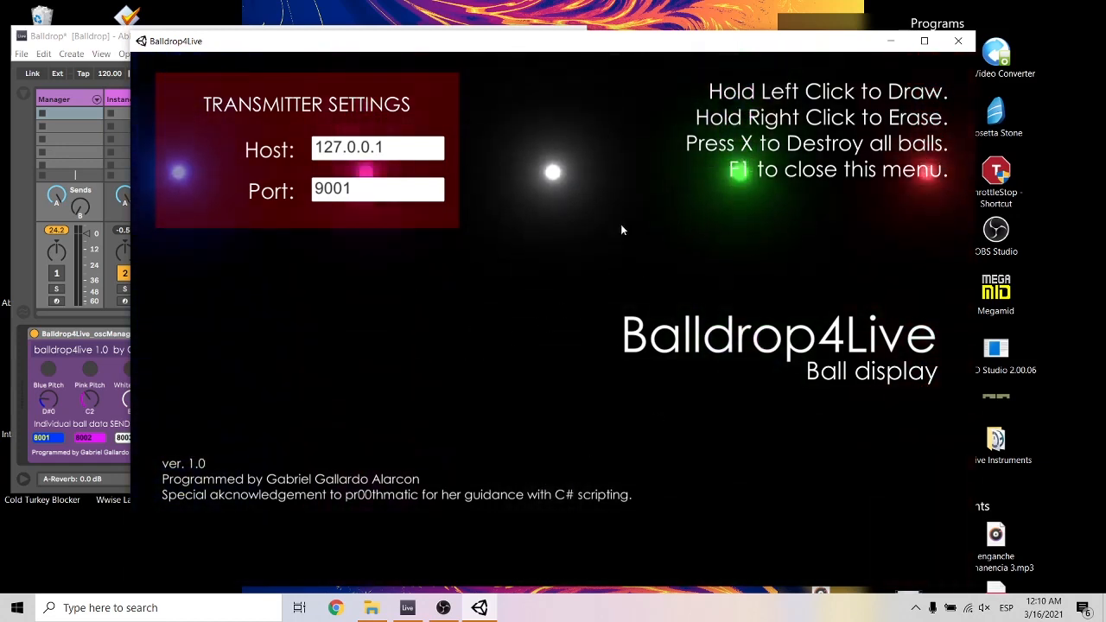
Try drawing two curved lines beneath the white ball, one towards each side, and erase both.
{"action": "left_click_drag", "start_coordinate": [623, 222], "coordinate": [485, 356]}
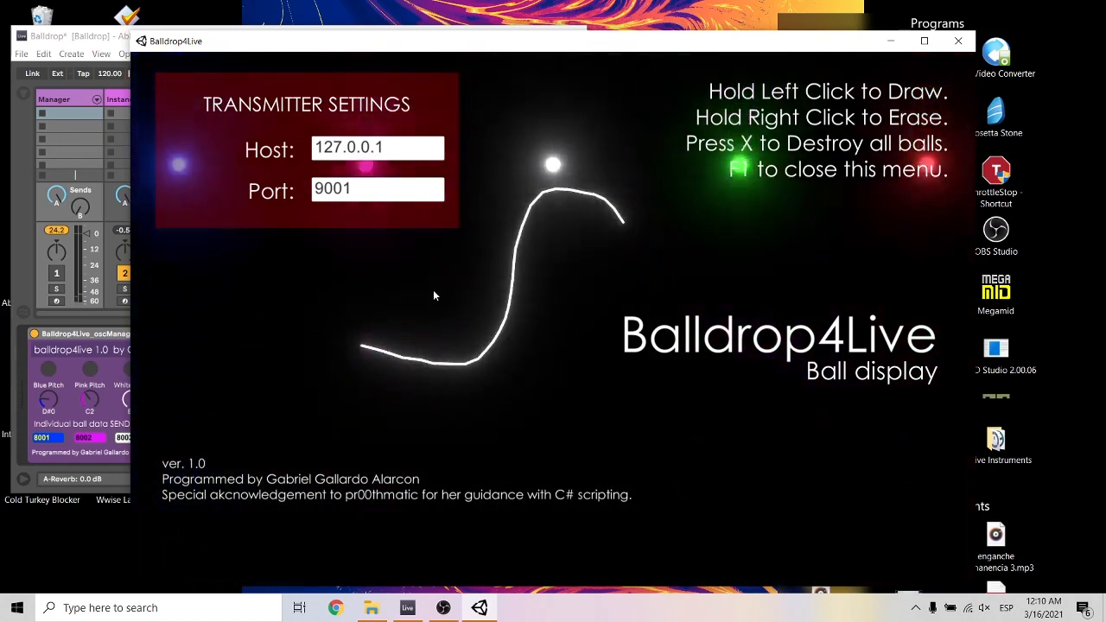
{"action": "left_click_drag", "start_coordinate": [586, 198], "coordinate": [899, 349]}
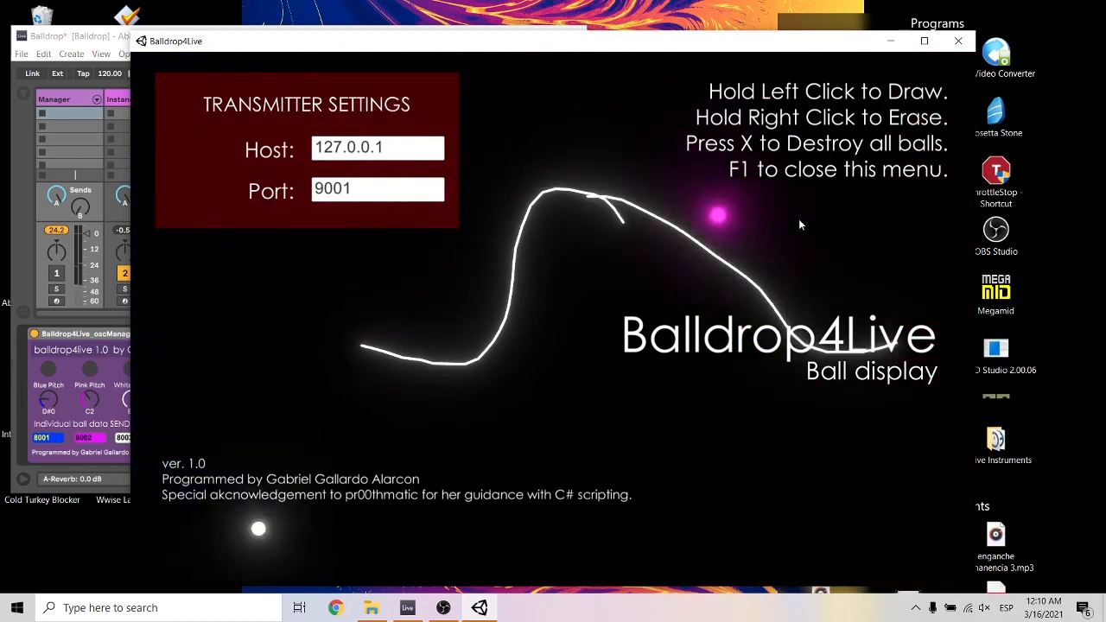
{"action": "right_click", "coordinate": [698, 242]}
{"action": "right_click", "coordinate": [513, 249]}
Draw a line sloping down to the right beneath the white ball, and try out and erase a second line beside it.
{"action": "left_click_drag", "start_coordinate": [517, 198], "coordinate": [620, 243]}
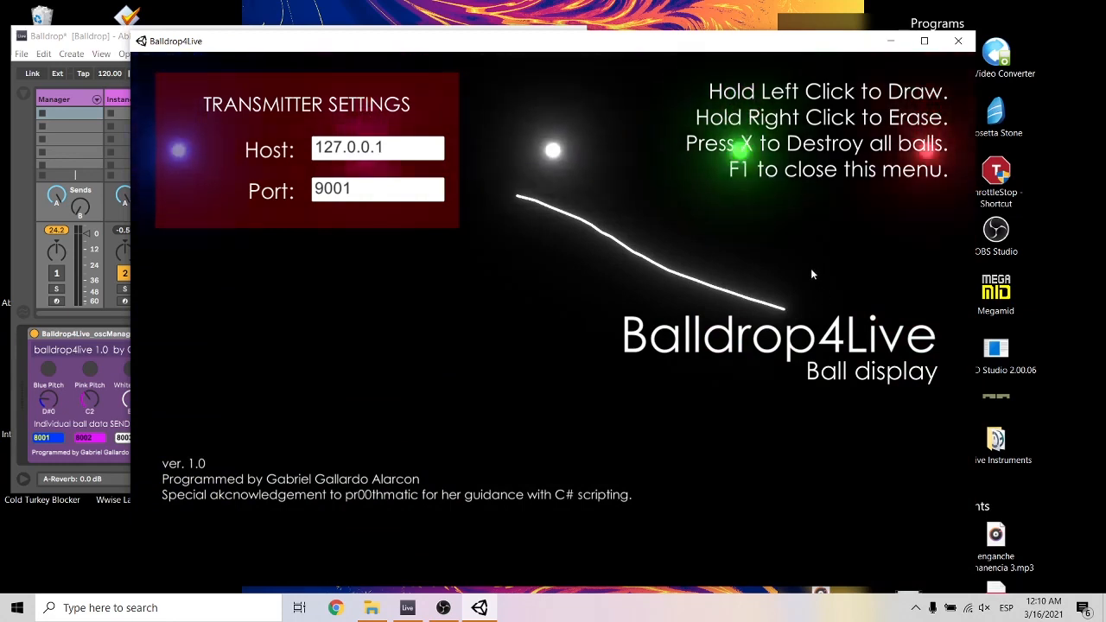
{"action": "mouse_move", "coordinate": [599, 283]}
{"action": "left_mouse_down"}
{"action": "mouse_move", "coordinate": [446, 296]}
{"action": "mouse_move", "coordinate": [199, 378]}
{"action": "left_mouse_up"}
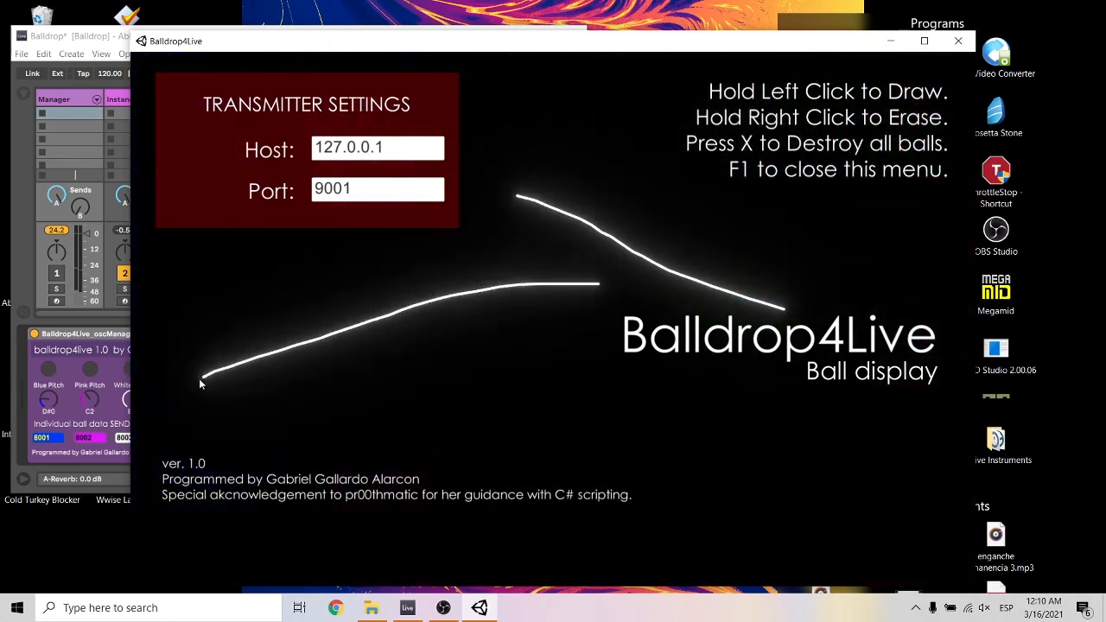
{"action": "right_click", "coordinate": [572, 285]}
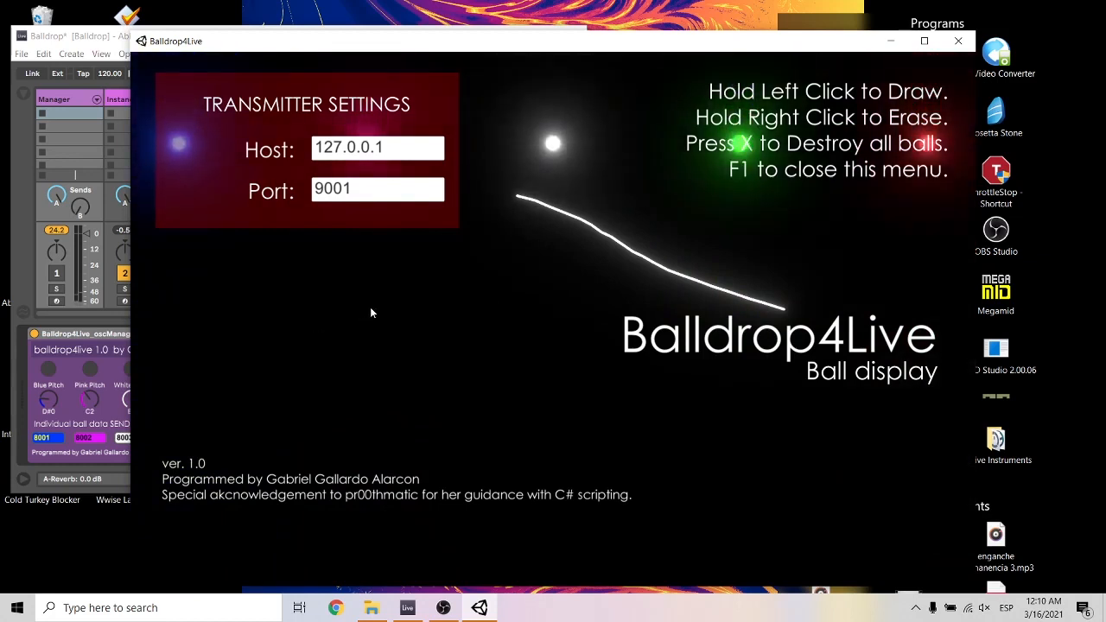
Destroy all balls in the display and close the transmitter settings and help menu.
{"action": "key", "text": "x"}
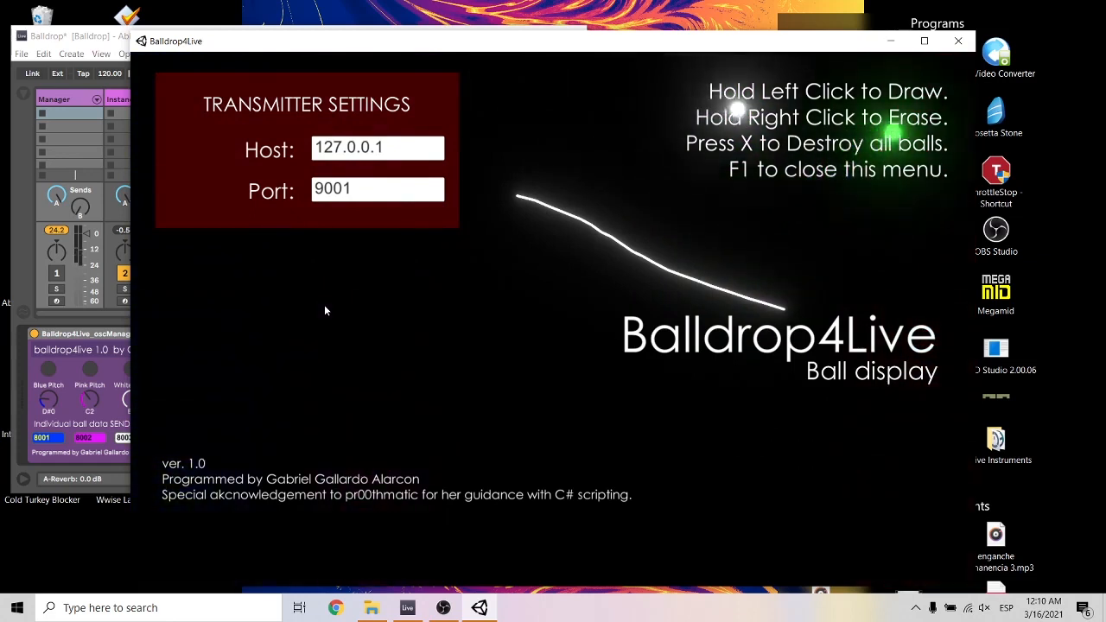
{"action": "key", "text": "F1"}
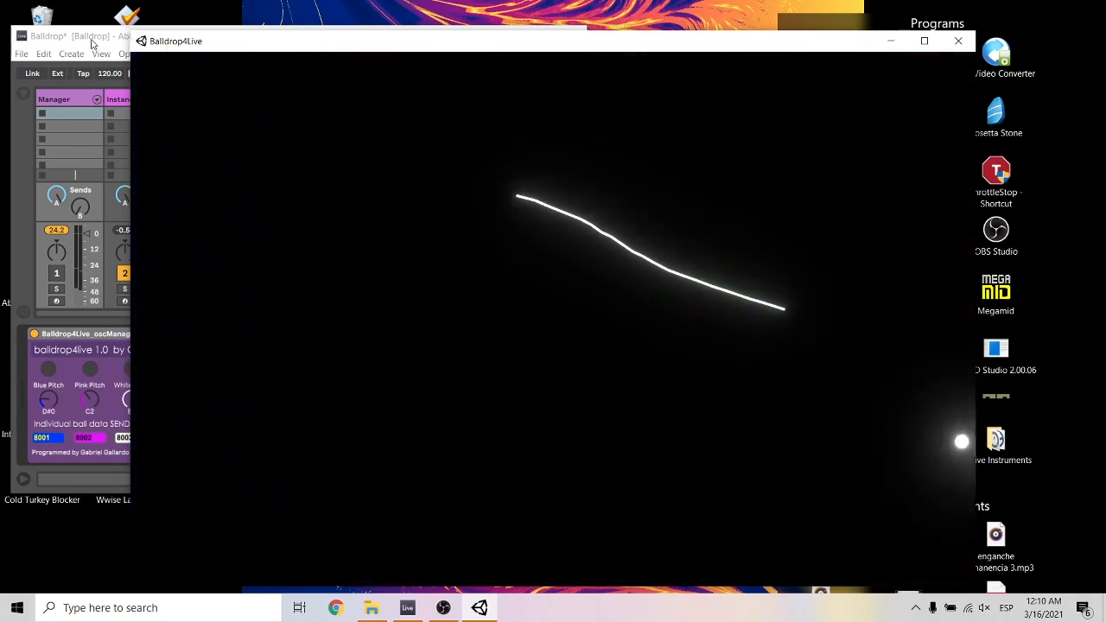
Shrink the Balldrop4Live window, minimize the Build folder window, and place the ball display beside Ableton Live.
{"action": "left_click_drag", "start_coordinate": [130, 31], "coordinate": [347, 209]}
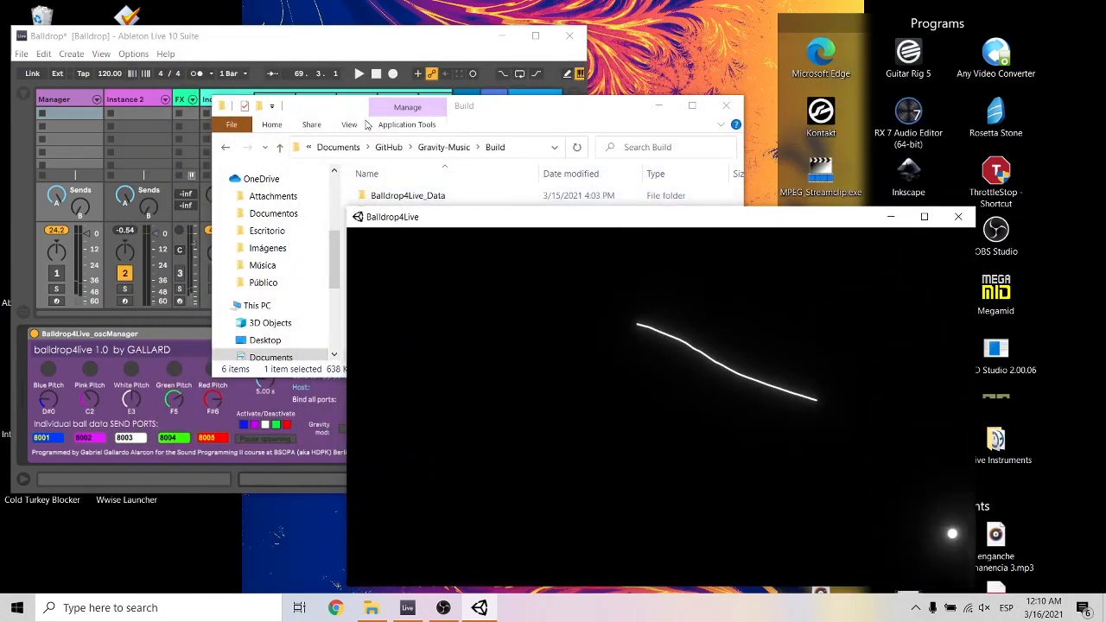
{"action": "left_click", "coordinate": [655, 105]}
{"action": "left_click_drag", "start_coordinate": [661, 222], "coordinate": [771, 97]}
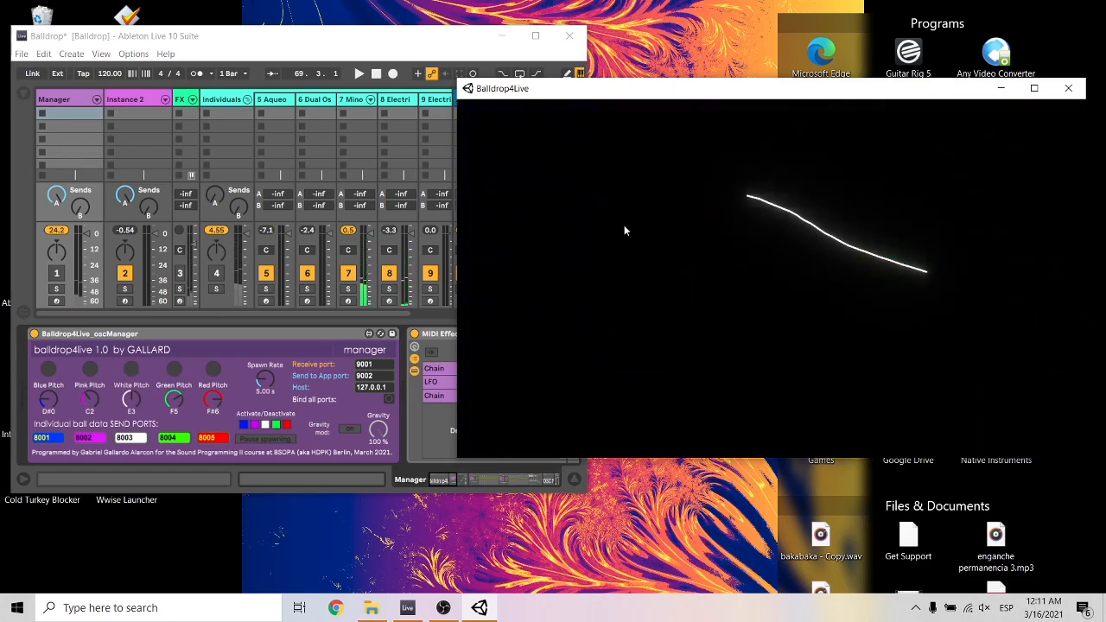
Draw a slanted line beneath the blue ball's drop point and handwrite "Hi!" below it.
{"action": "left_click_drag", "start_coordinate": [619, 222], "coordinate": [475, 299]}
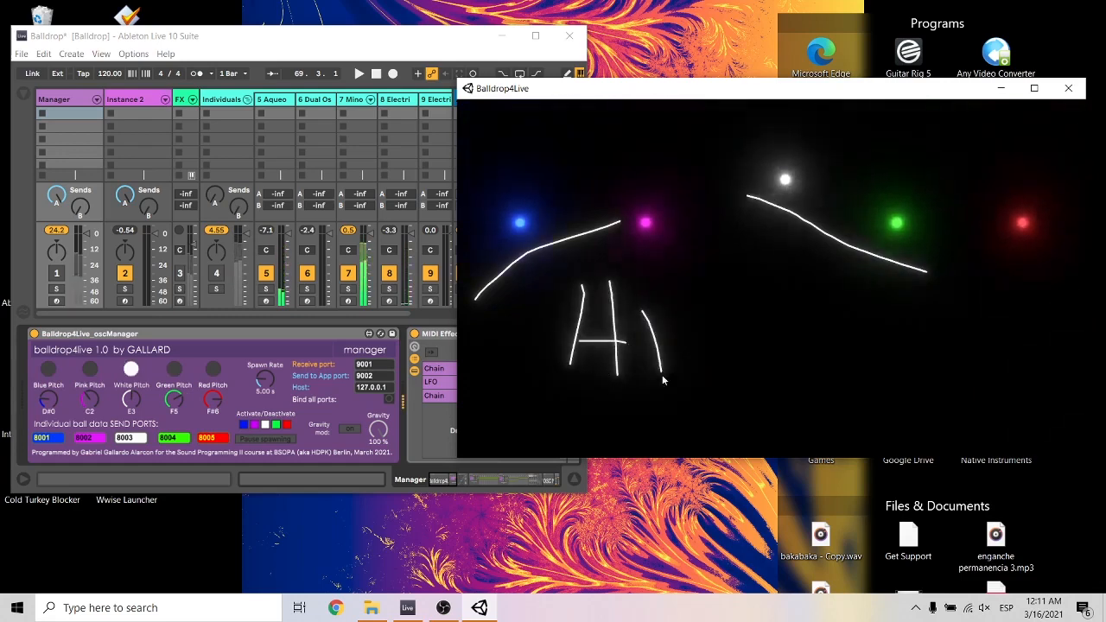
{"action": "left_click_drag", "start_coordinate": [661, 372], "coordinate": [643, 304]}
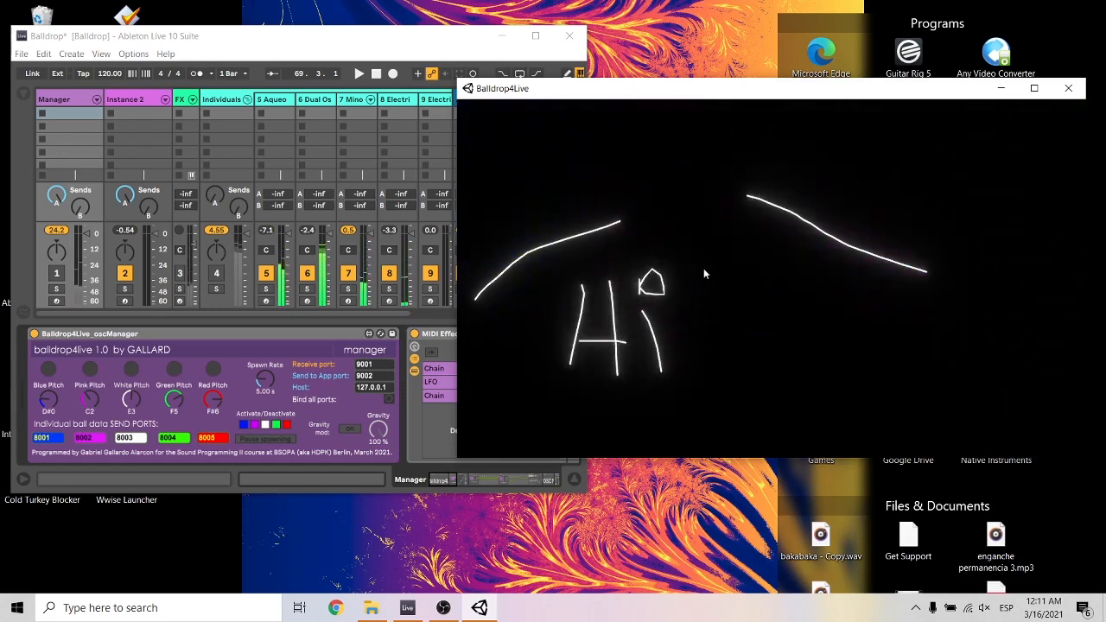
{"action": "left_click_drag", "start_coordinate": [719, 339], "coordinate": [705, 344]}
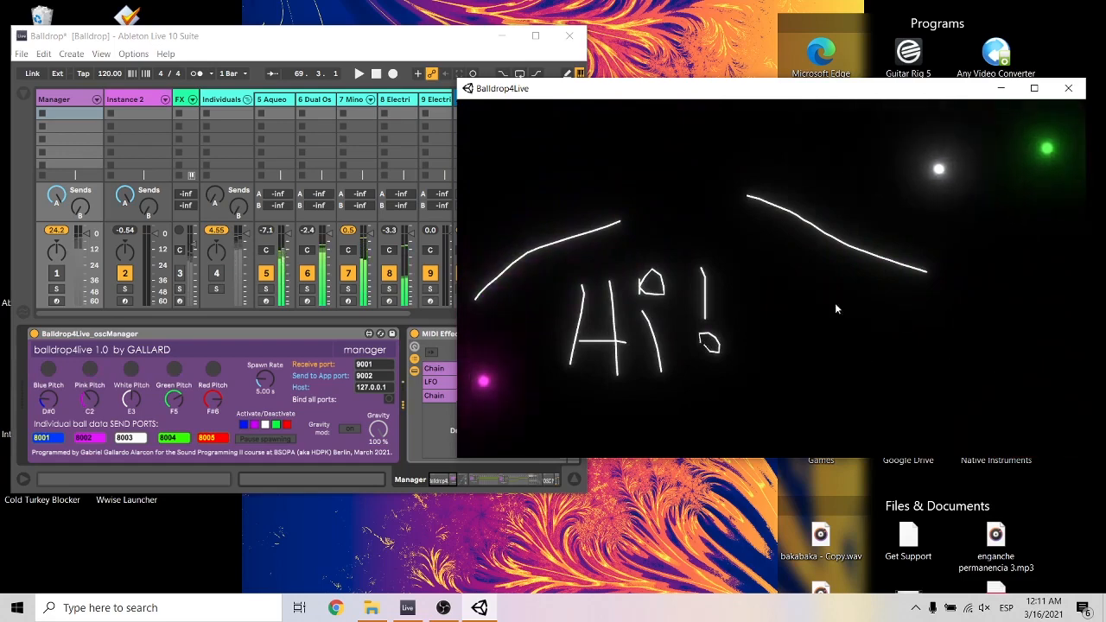
Draw a small house with a roof, walls and door under the long sloping line, plus a ground line beside it.
{"action": "mouse_move", "coordinate": [923, 319]}
{"action": "left_mouse_down"}
{"action": "mouse_move", "coordinate": [888, 349]}
{"action": "mouse_move", "coordinate": [983, 349]}
{"action": "left_mouse_up"}
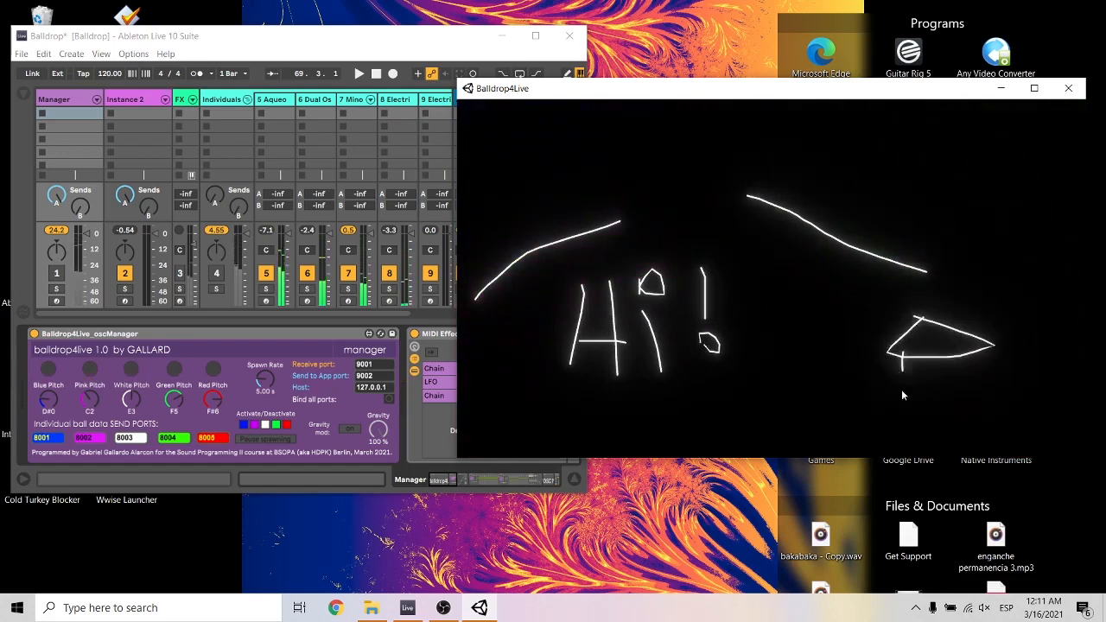
{"action": "left_click_drag", "start_coordinate": [1000, 413], "coordinate": [976, 354]}
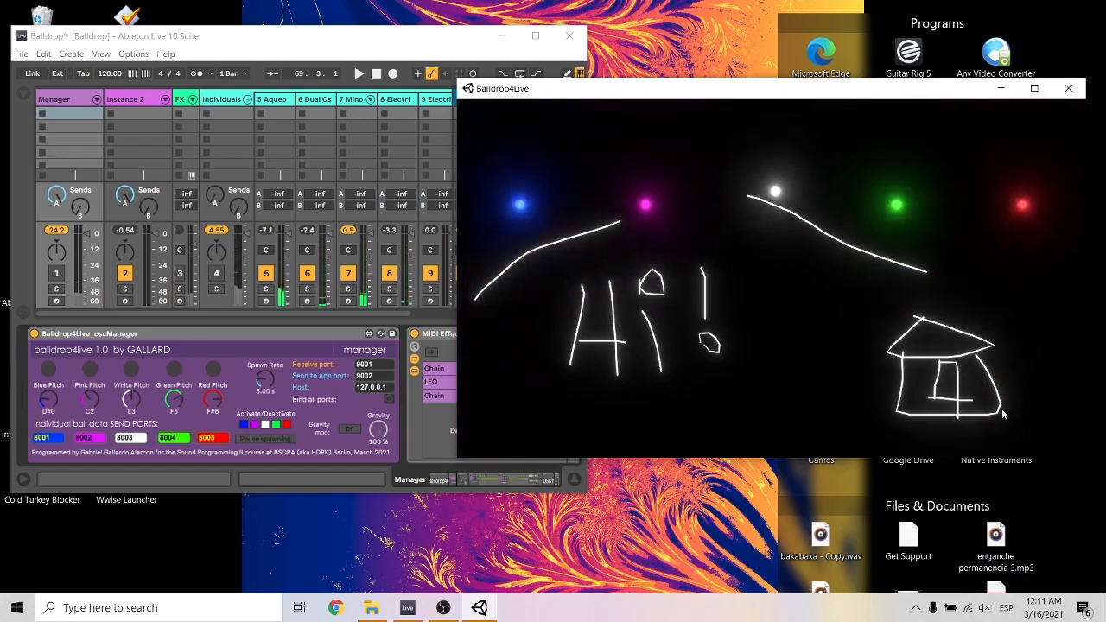
{"action": "left_click_drag", "start_coordinate": [1000, 413], "coordinate": [1048, 410]}
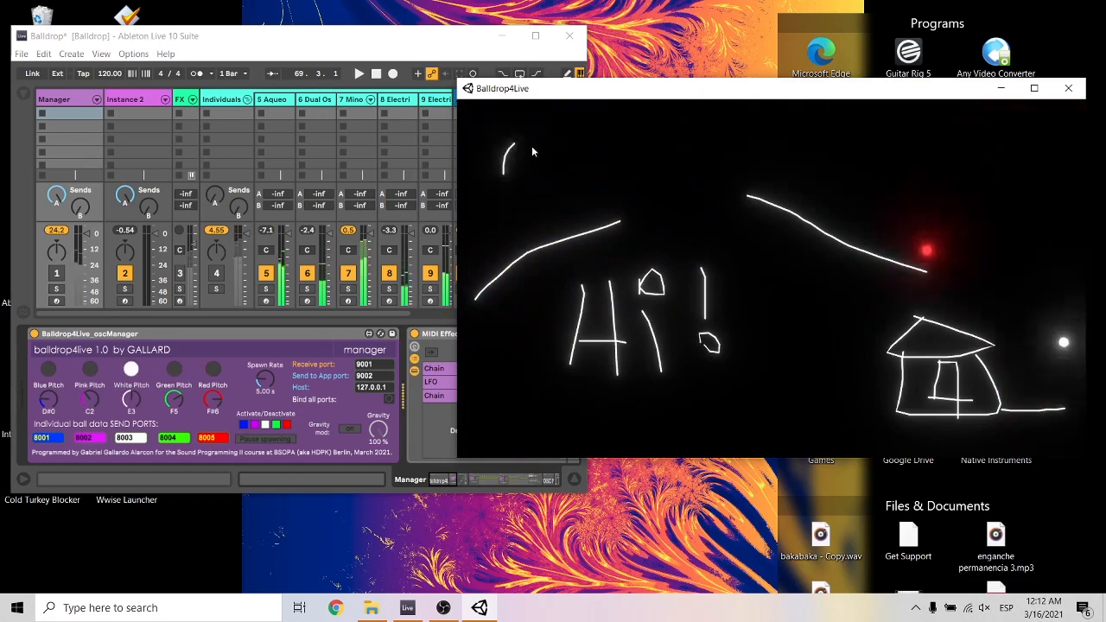
Draw a sun with rays in the canvas's upper-left corner, above the slanted line.
{"action": "mouse_move", "coordinate": [532, 147]}
{"action": "left_mouse_down"}
{"action": "mouse_move", "coordinate": [495, 158]}
{"action": "mouse_move", "coordinate": [457, 130]}
{"action": "left_mouse_up"}
{"action": "left_click_drag", "start_coordinate": [554, 158], "coordinate": [591, 148]}
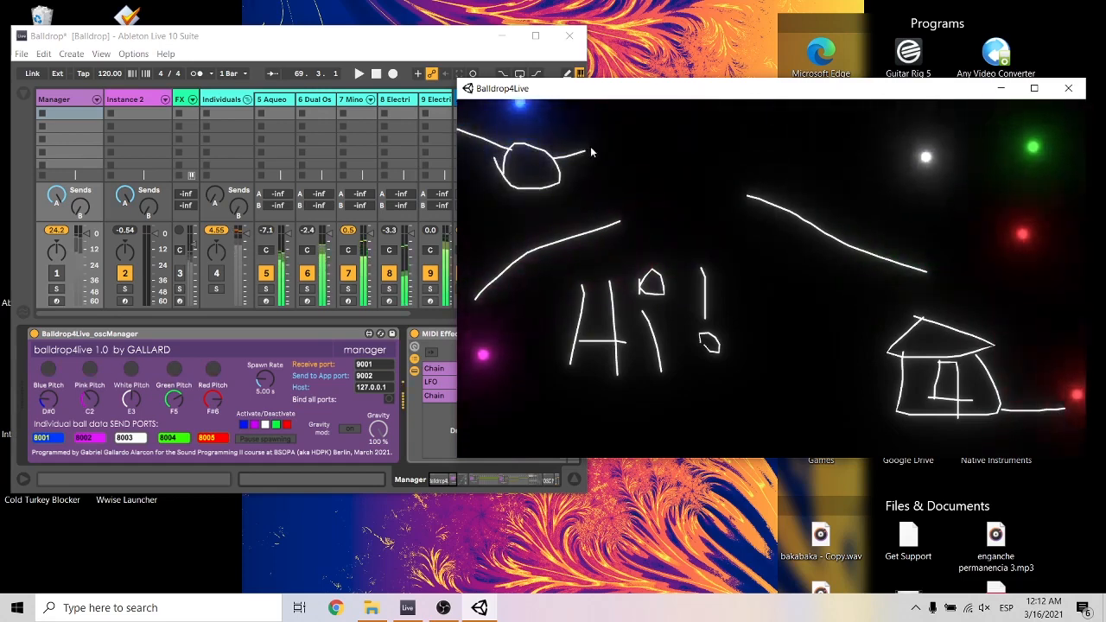
{"action": "left_click_drag", "start_coordinate": [502, 211], "coordinate": [493, 221]}
{"action": "left_click_drag", "start_coordinate": [546, 195], "coordinate": [574, 217]}
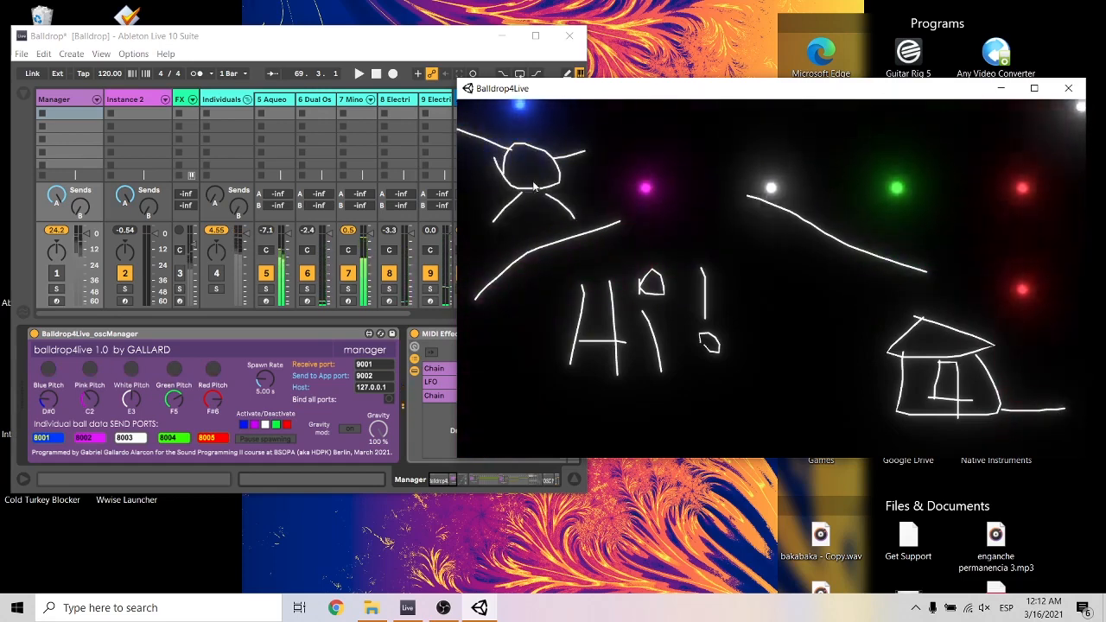
{"action": "left_click_drag", "start_coordinate": [509, 171], "coordinate": [475, 178]}
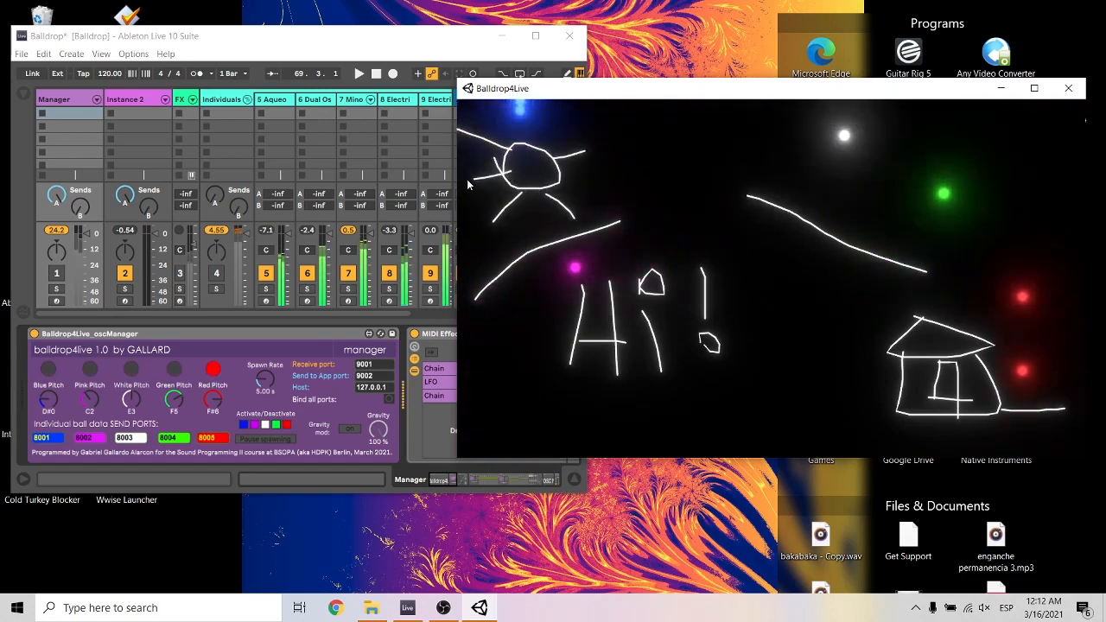
Erase the sun's circle and all of its rays from the canvas.
{"action": "right_click", "coordinate": [530, 146]}
{"action": "right_click", "coordinate": [508, 206]}
{"action": "right_click", "coordinate": [562, 205]}
{"action": "right_click", "coordinate": [568, 179]}
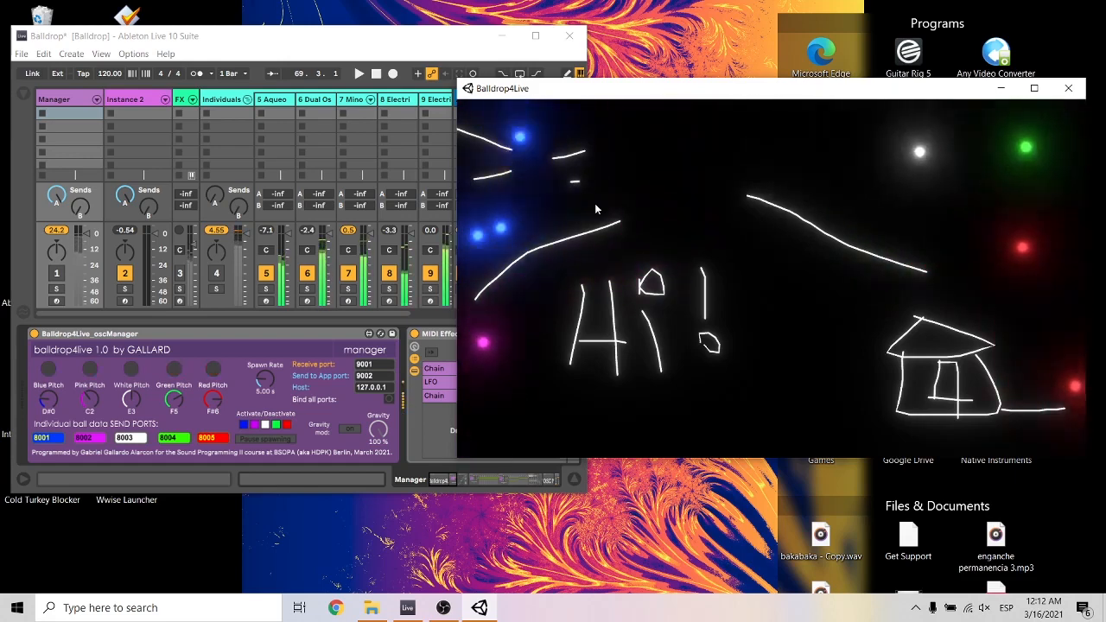
{"action": "right_click", "coordinate": [490, 175]}
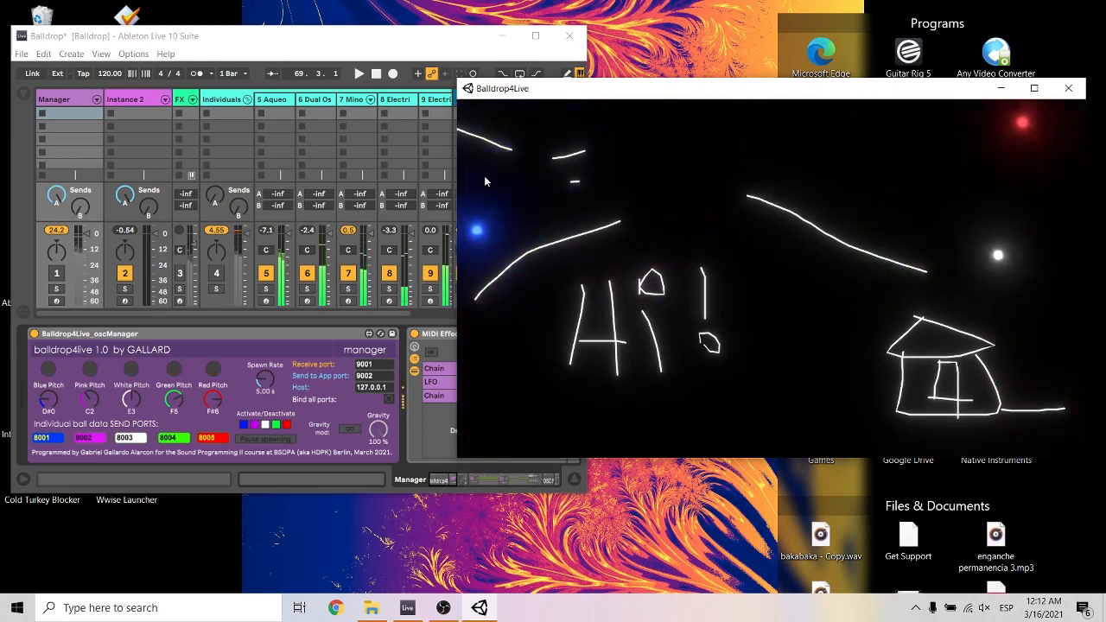
{"action": "right_click", "coordinate": [573, 180]}
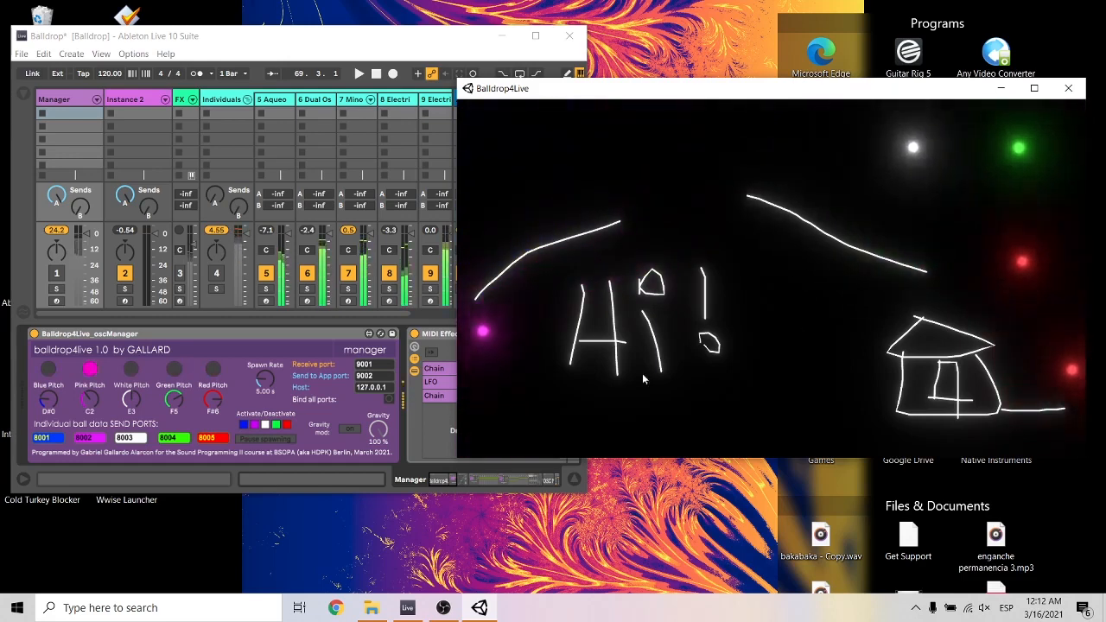
Draw a short descending line in the canvas's lower-left corner, below the pink ball's path.
{"action": "left_click_drag", "start_coordinate": [473, 411], "coordinate": [536, 453]}
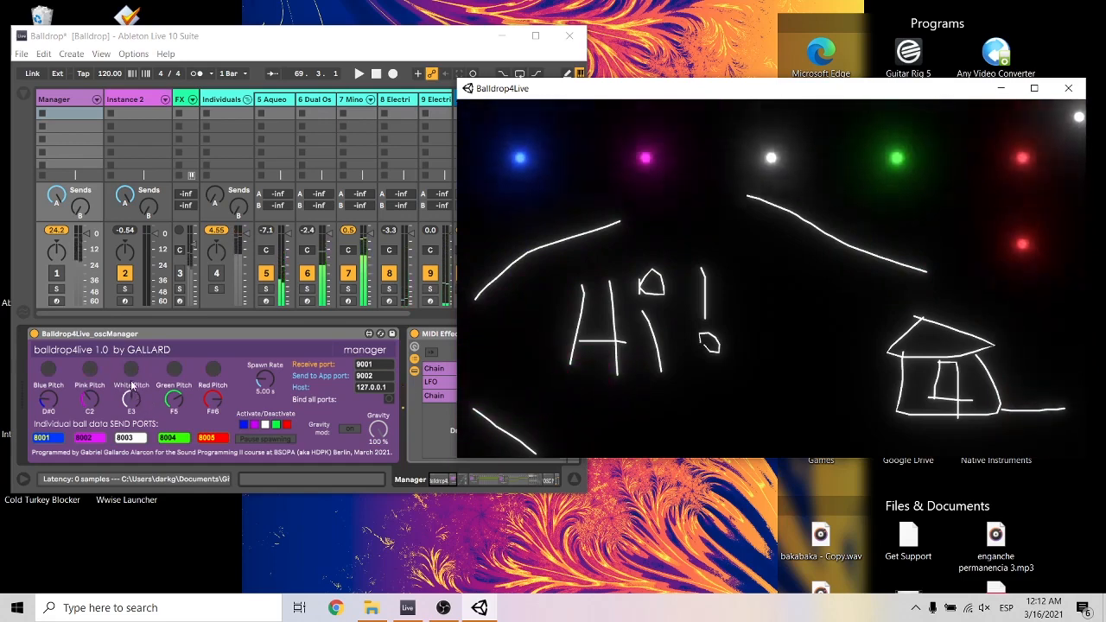
Activate the Manager track and set the pitches to C3 for blue, A#4 for pink, G#1 for white, A1 for green and F4 for red.
{"action": "left_click", "coordinate": [62, 277]}
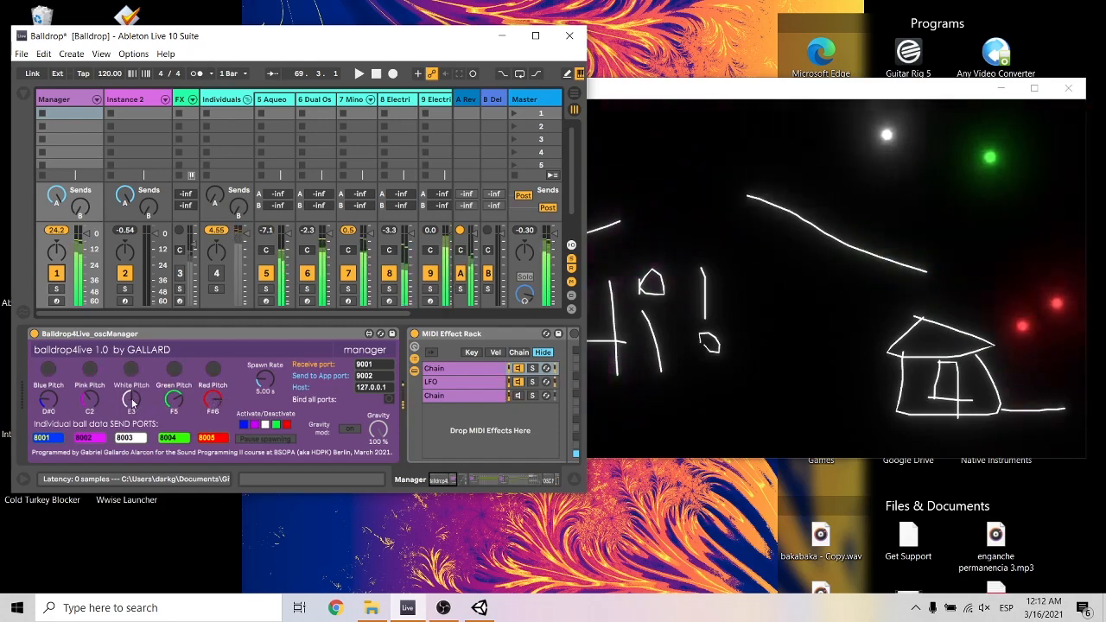
{"action": "left_click_drag", "start_coordinate": [212, 405], "coordinate": [166, 432]}
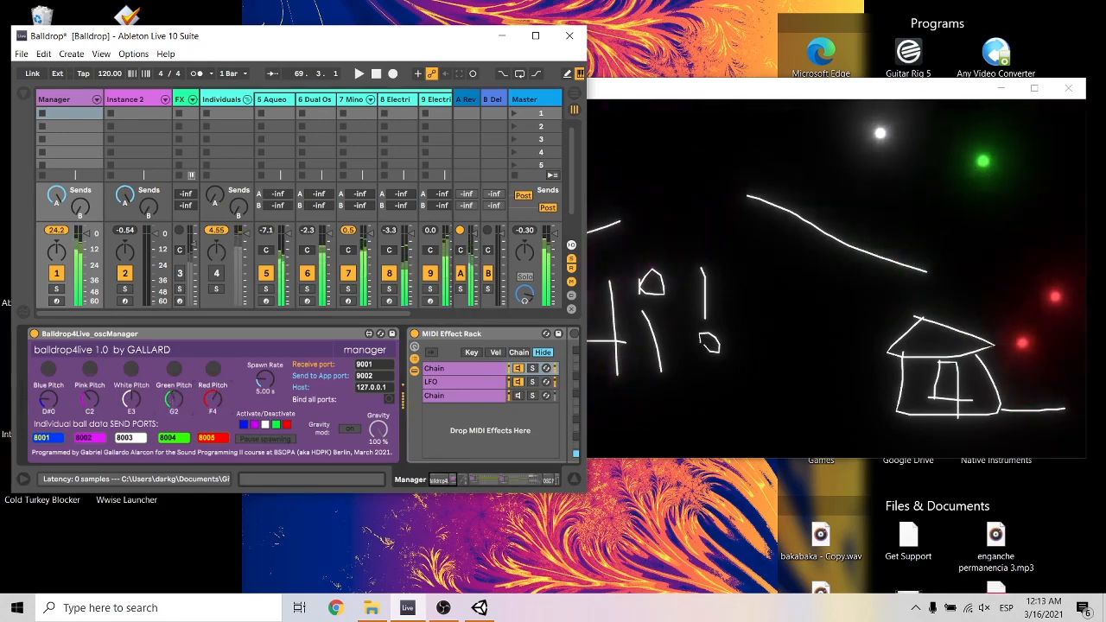
{"action": "left_click_drag", "start_coordinate": [131, 400], "coordinate": [131, 417]}
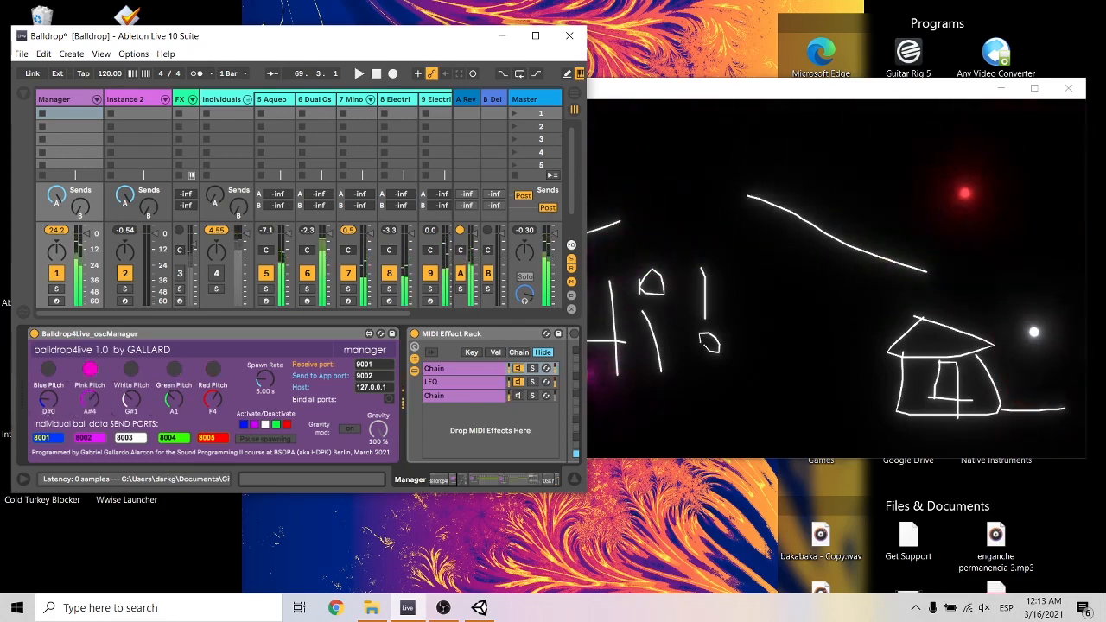
{"action": "left_click_drag", "start_coordinate": [48, 401], "coordinate": [49, 396]}
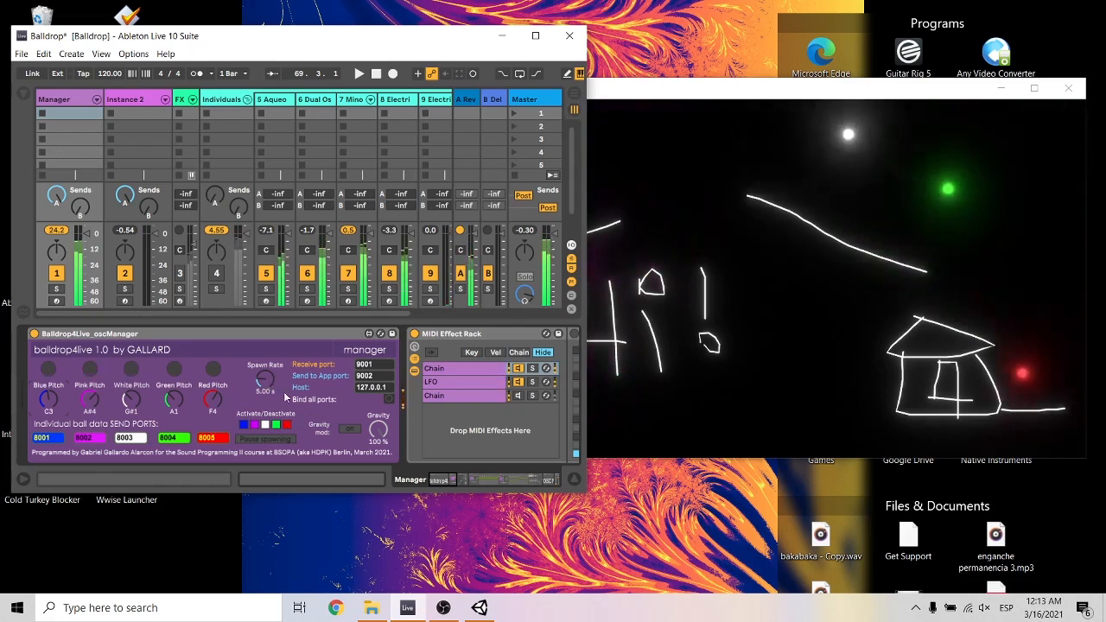
Set the Spawn Rate to 11.0 s and bring the ball display to the front.
{"action": "left_click_drag", "start_coordinate": [265, 380], "coordinate": [266, 369]}
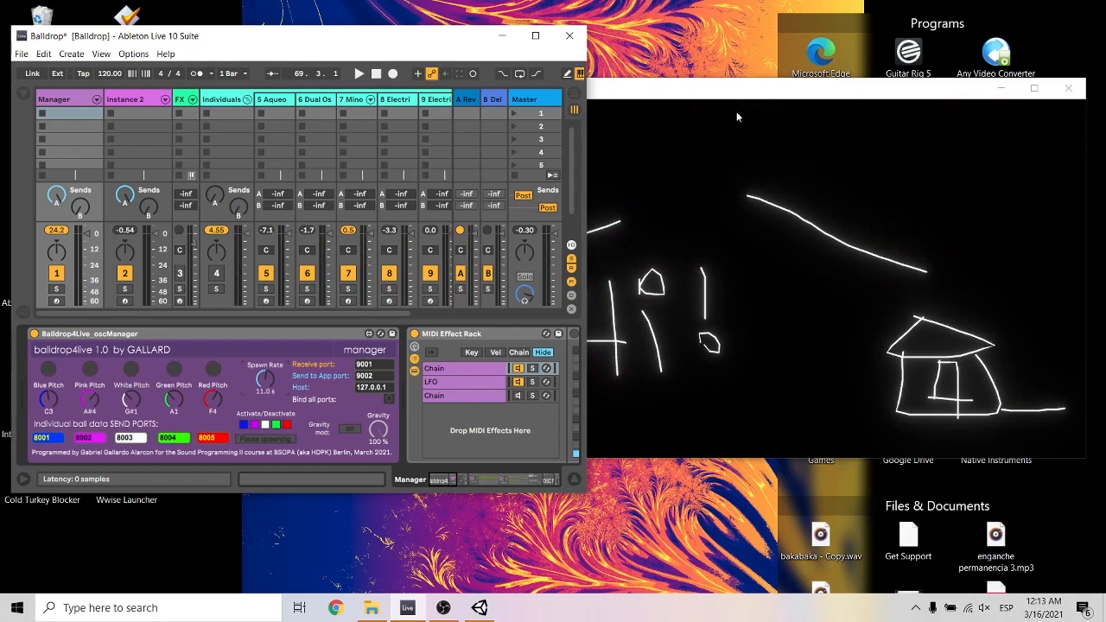
{"action": "left_click", "coordinate": [704, 92]}
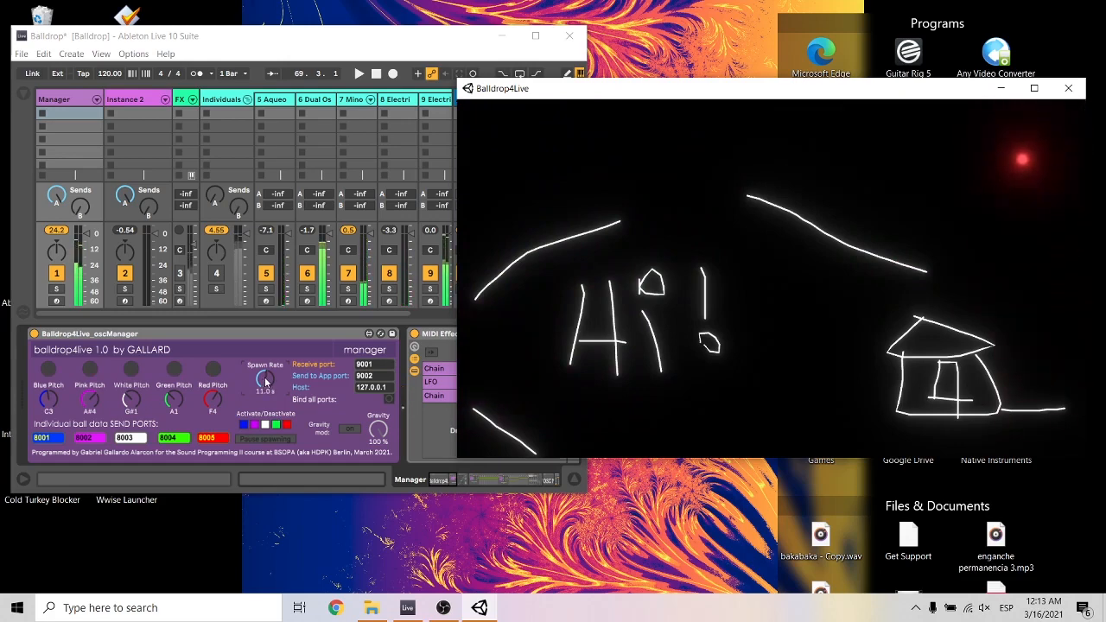
Try Spawn Rates of 6.39 s and 1.00 s, and return to the ball display.
{"action": "left_click_drag", "start_coordinate": [266, 380], "coordinate": [266, 397]}
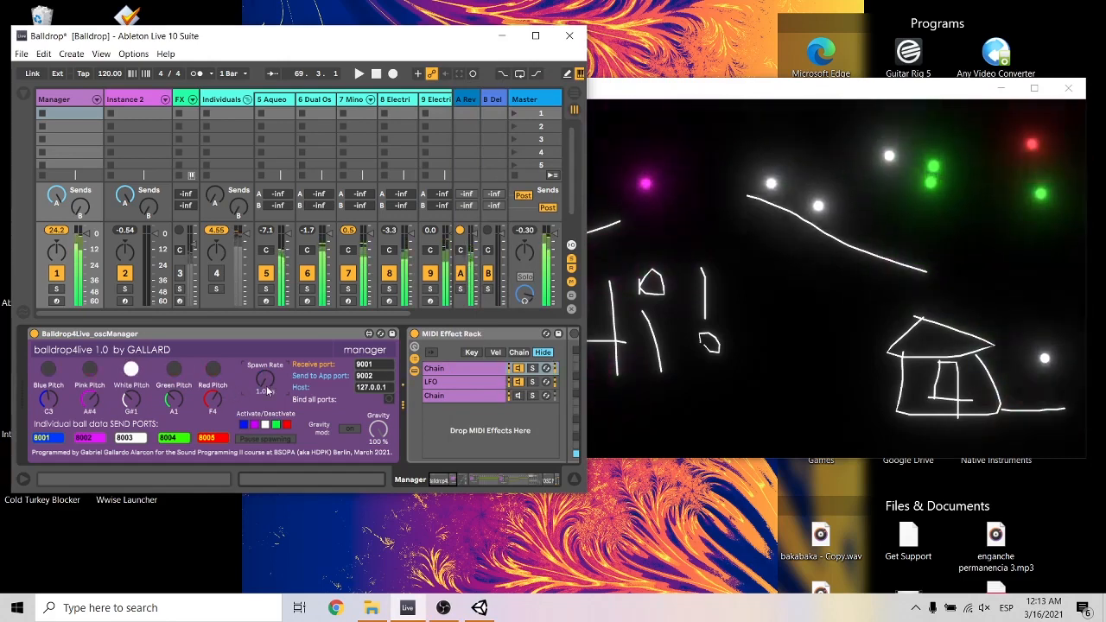
{"action": "left_click_drag", "start_coordinate": [267, 391], "coordinate": [268, 372]}
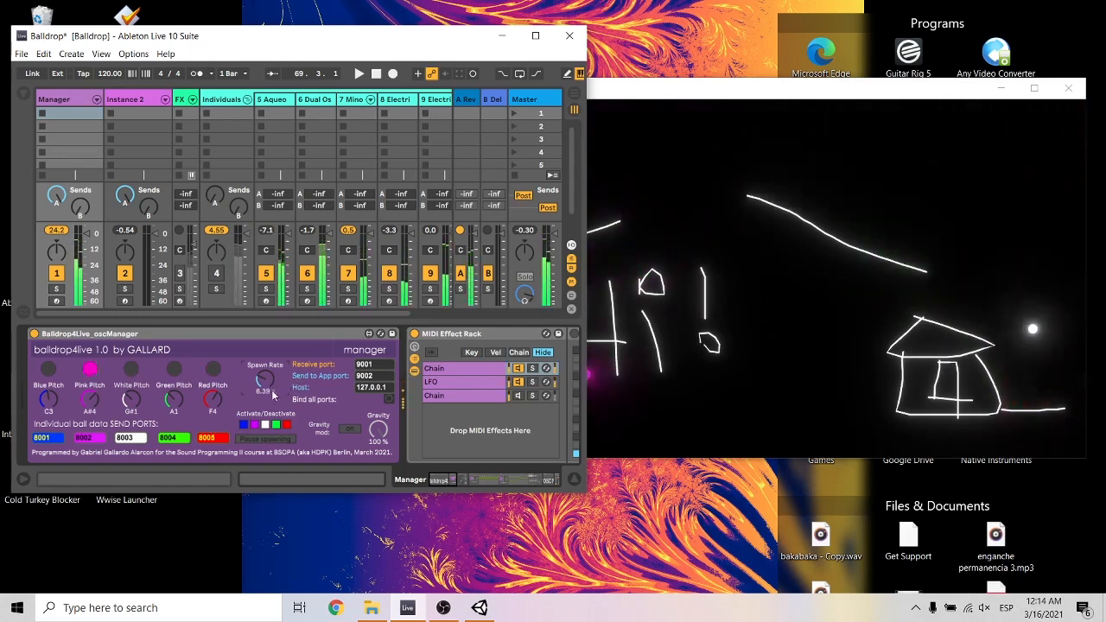
{"action": "left_click_drag", "start_coordinate": [267, 389], "coordinate": [268, 402]}
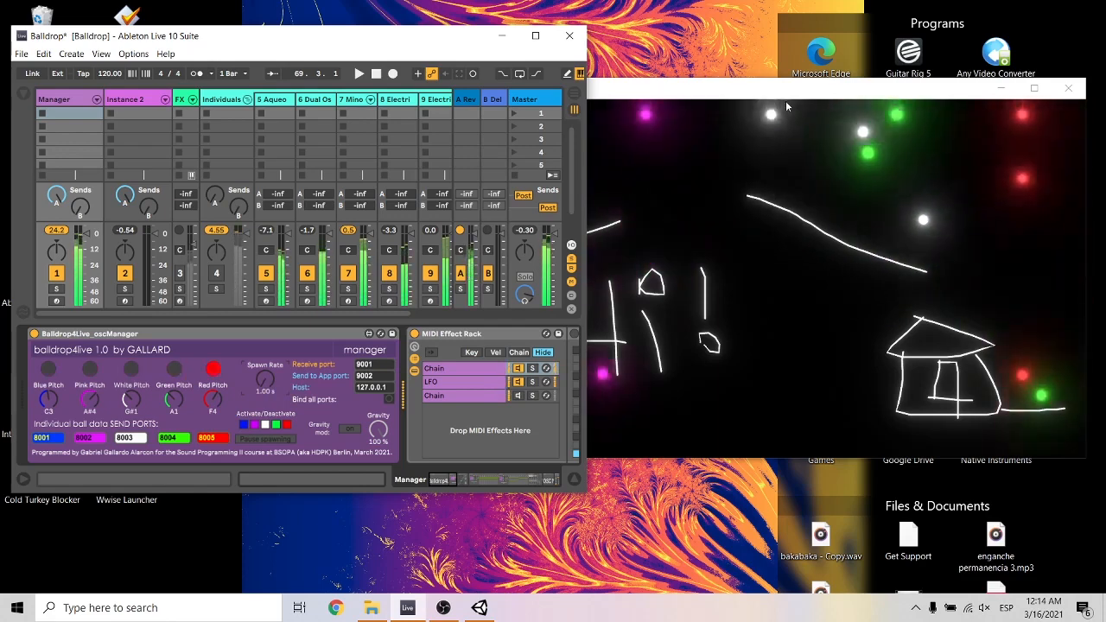
{"action": "left_click", "coordinate": [786, 201]}
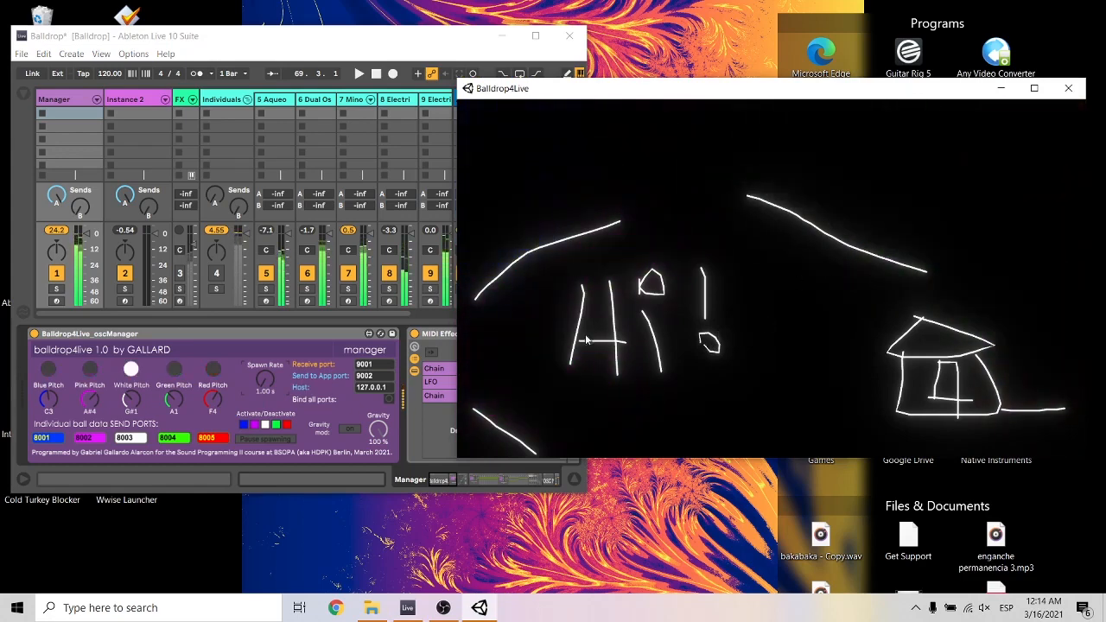
Try a Spawn Rate of 9.98 s while viewing the ball display, and set the rate to 5.49 s.
{"action": "left_click_drag", "start_coordinate": [263, 385], "coordinate": [263, 360]}
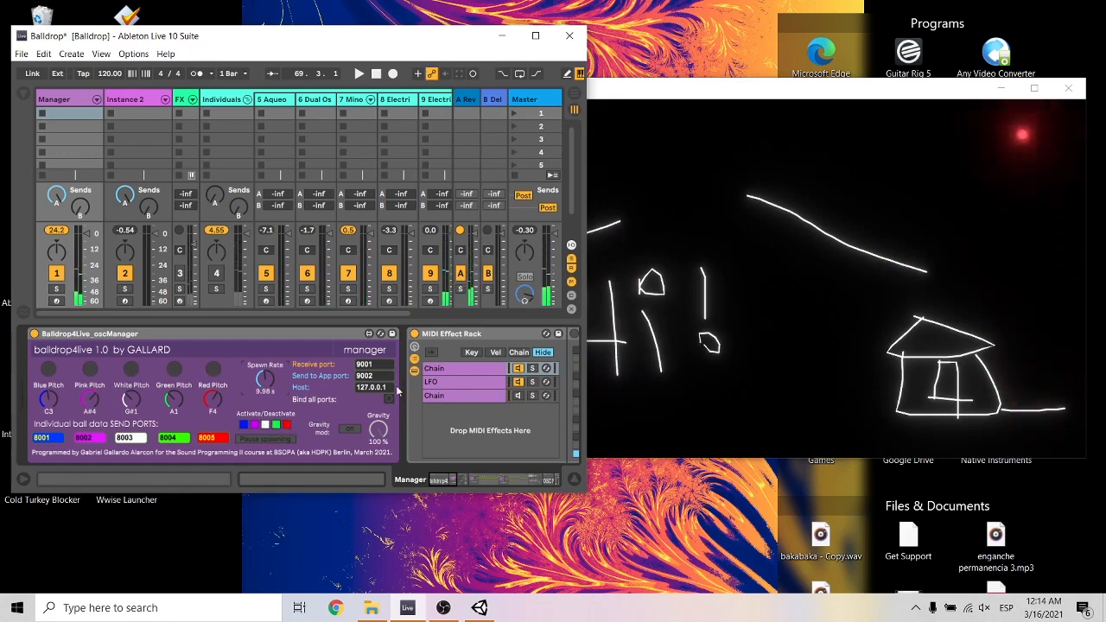
{"action": "left_click", "coordinate": [670, 94]}
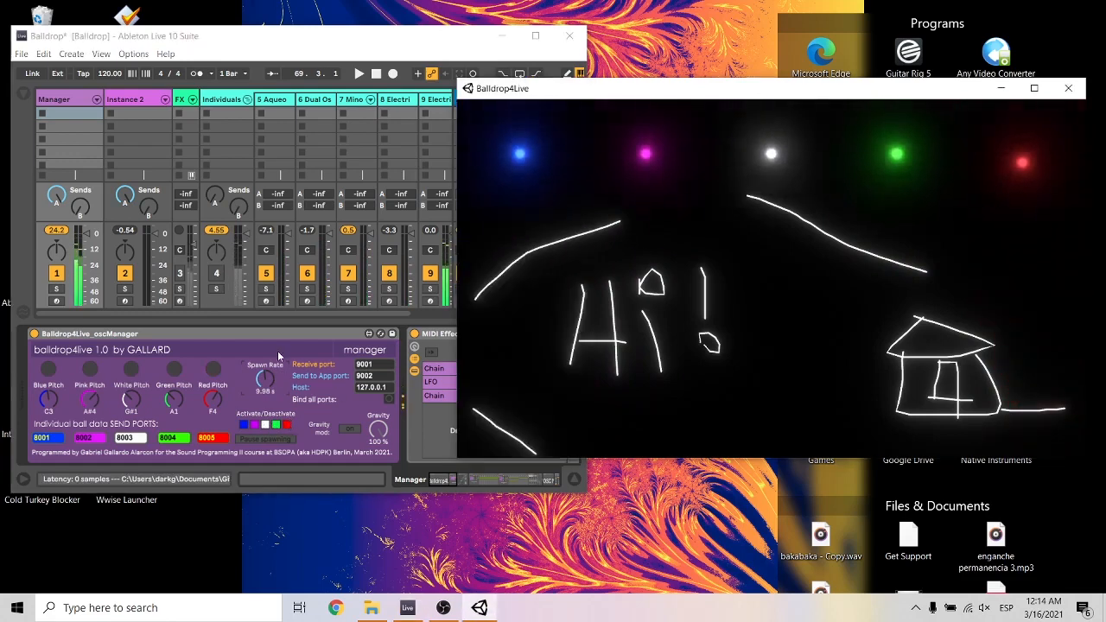
{"action": "left_click_drag", "start_coordinate": [265, 379], "coordinate": [265, 418]}
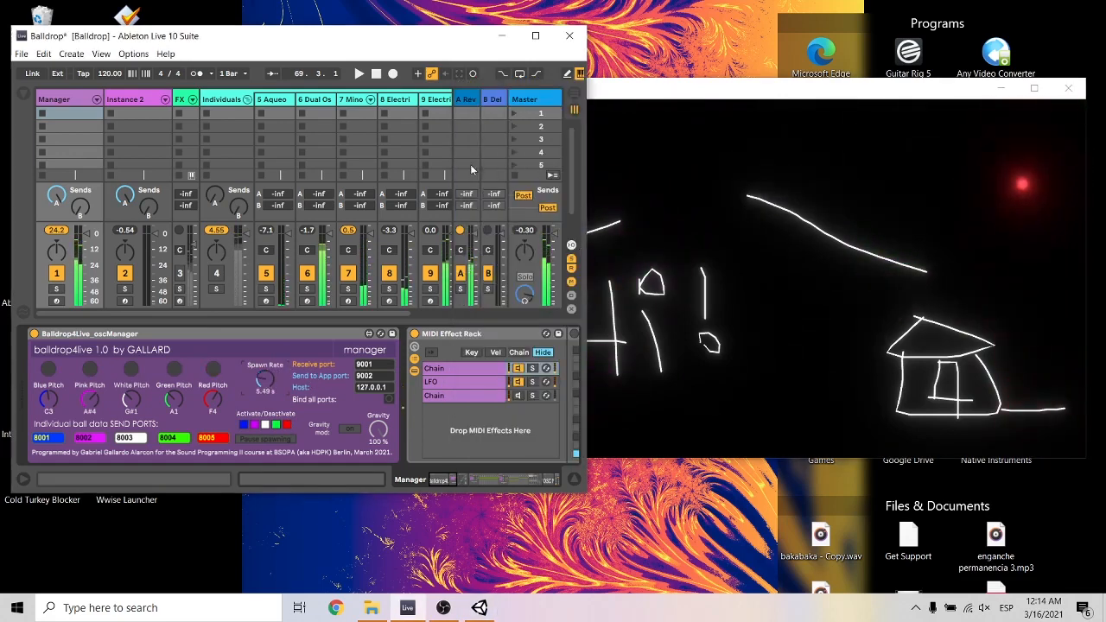
Deactivate the white, pink and blue balls, and draw a diagonal line from above the house down to the display's edge.
{"action": "left_click", "coordinate": [691, 99]}
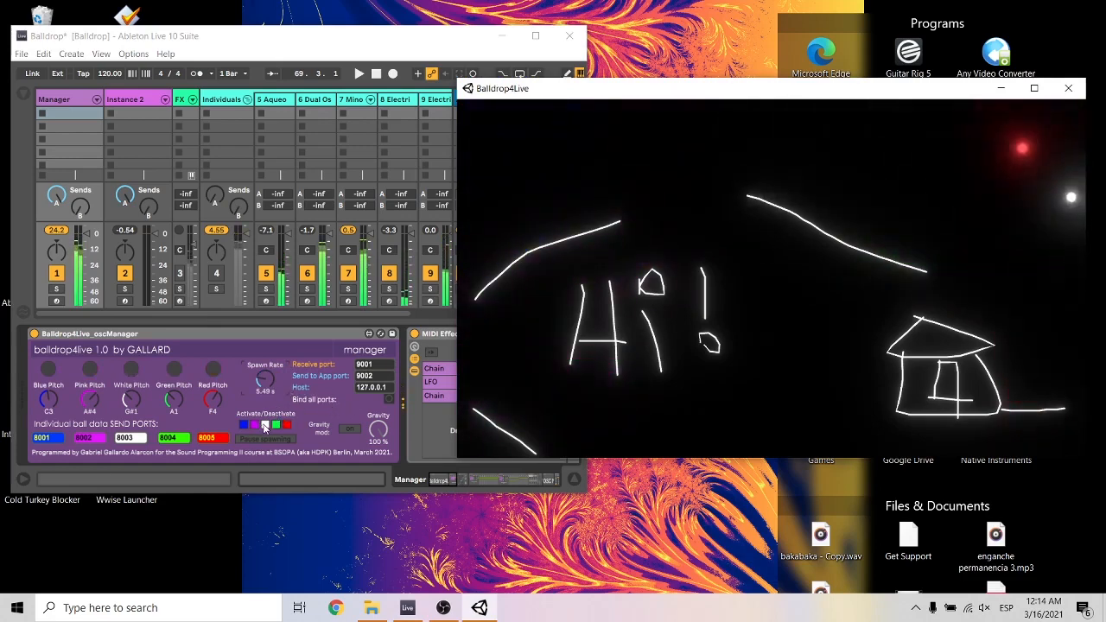
{"action": "left_click", "coordinate": [268, 429]}
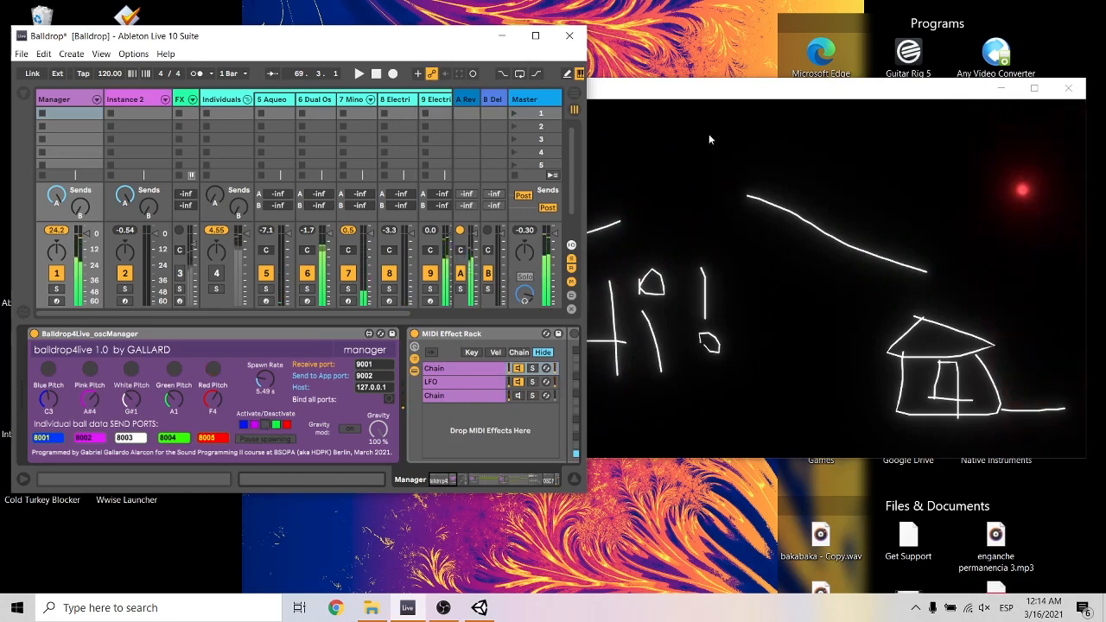
{"action": "left_click", "coordinate": [709, 102]}
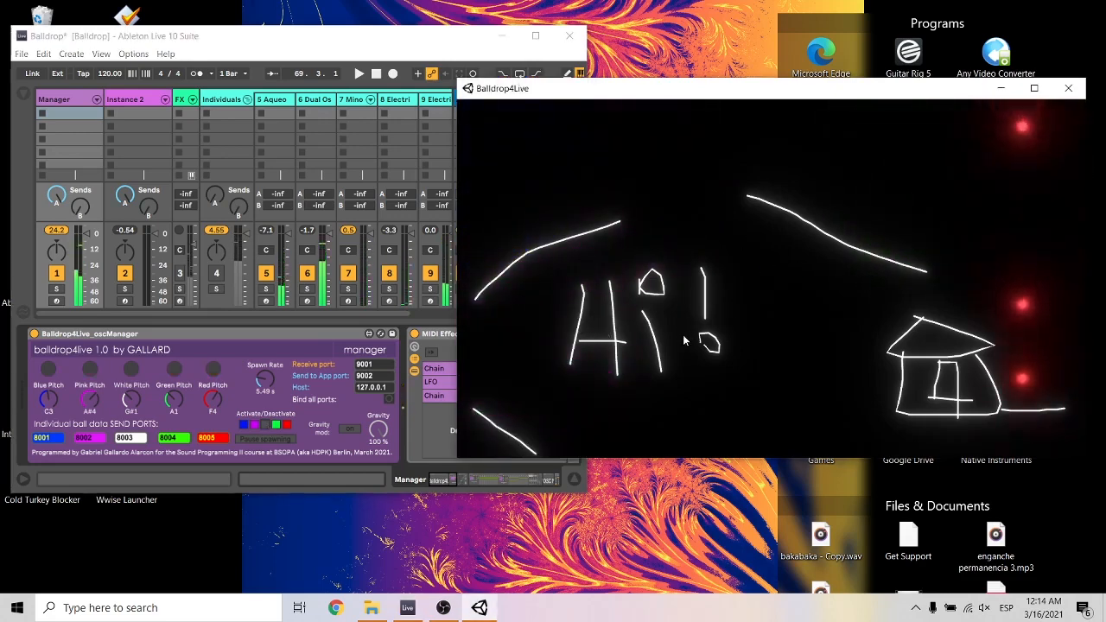
{"action": "left_click", "coordinate": [256, 432]}
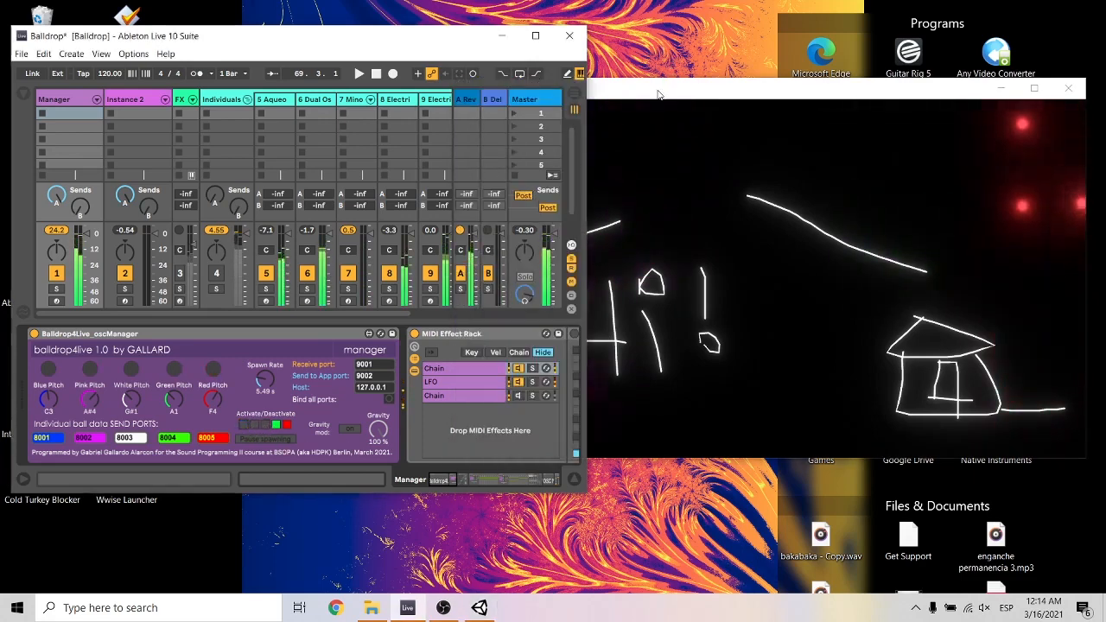
{"action": "left_click", "coordinate": [660, 91]}
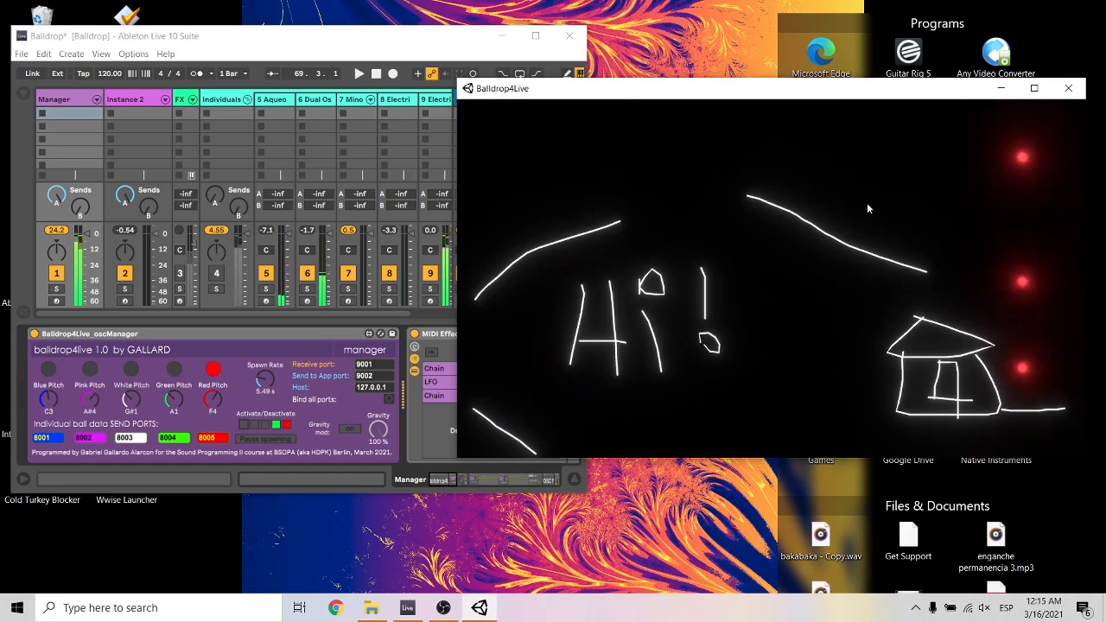
{"action": "left_click_drag", "start_coordinate": [990, 289], "coordinate": [1086, 355]}
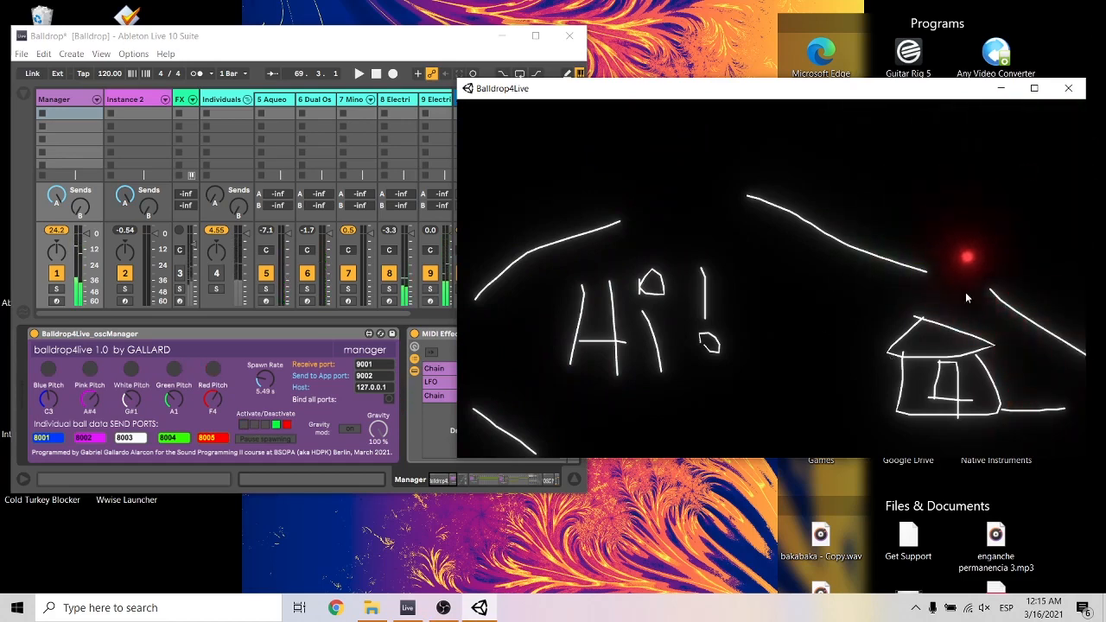
Deactivate the green and red balls, reactivate all five ball colors, and bring the ball display to the front.
{"action": "left_click", "coordinate": [282, 428]}
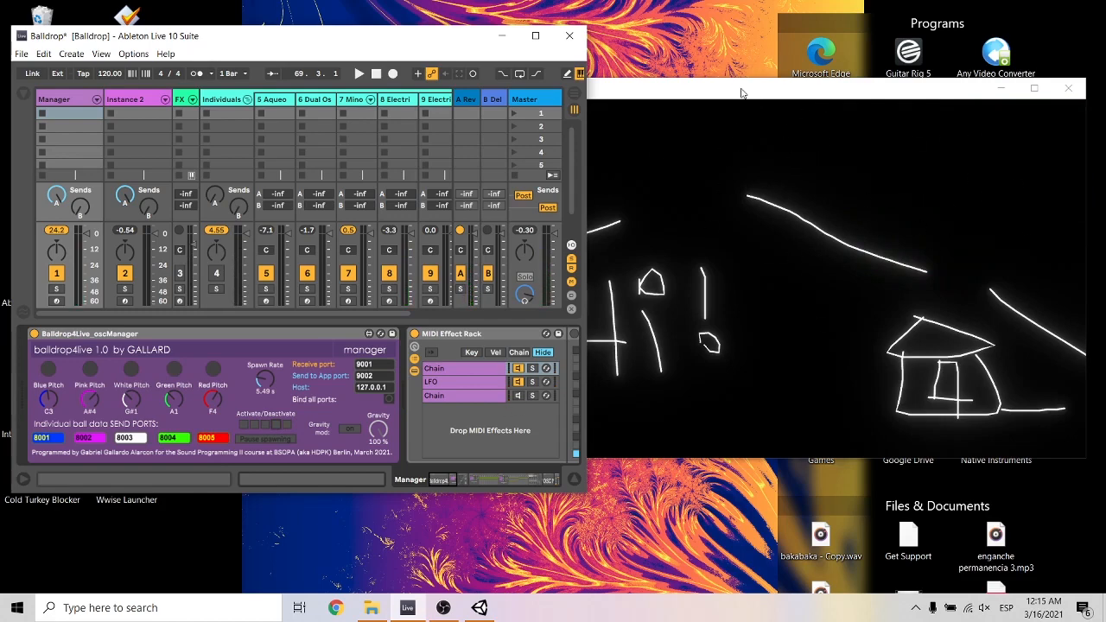
{"action": "left_click", "coordinate": [676, 132]}
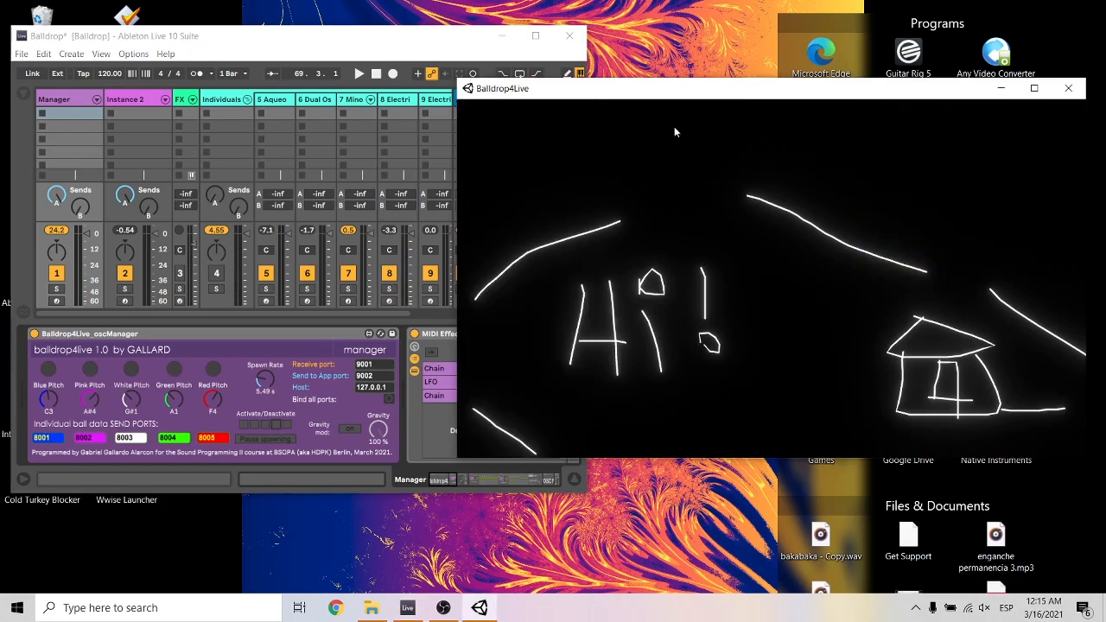
{"action": "left_click", "coordinate": [276, 428]}
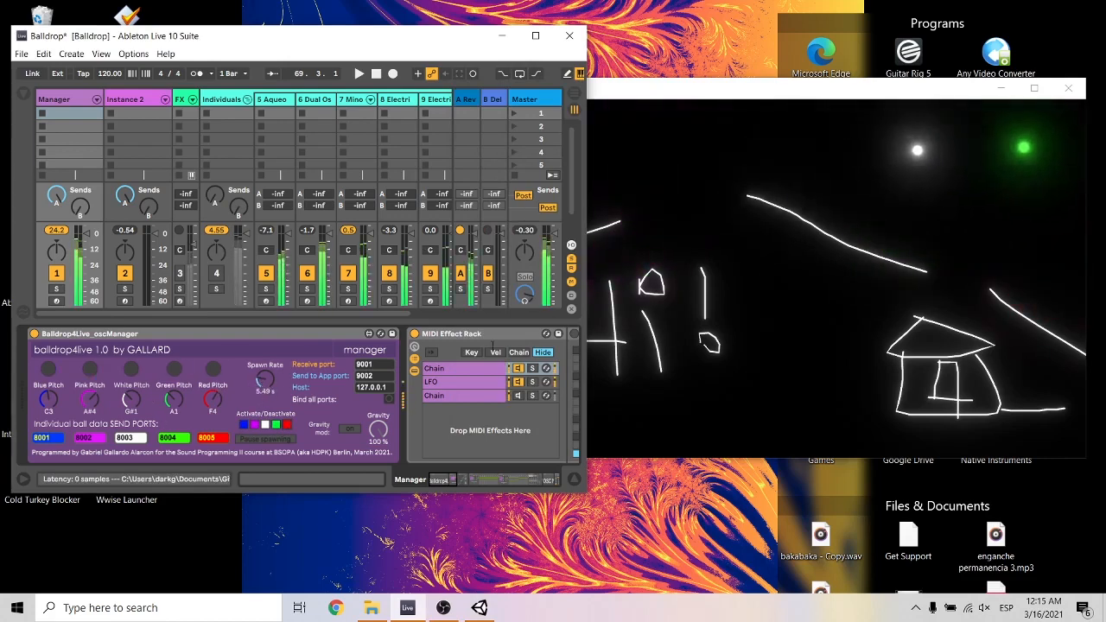
{"action": "left_click", "coordinate": [729, 89]}
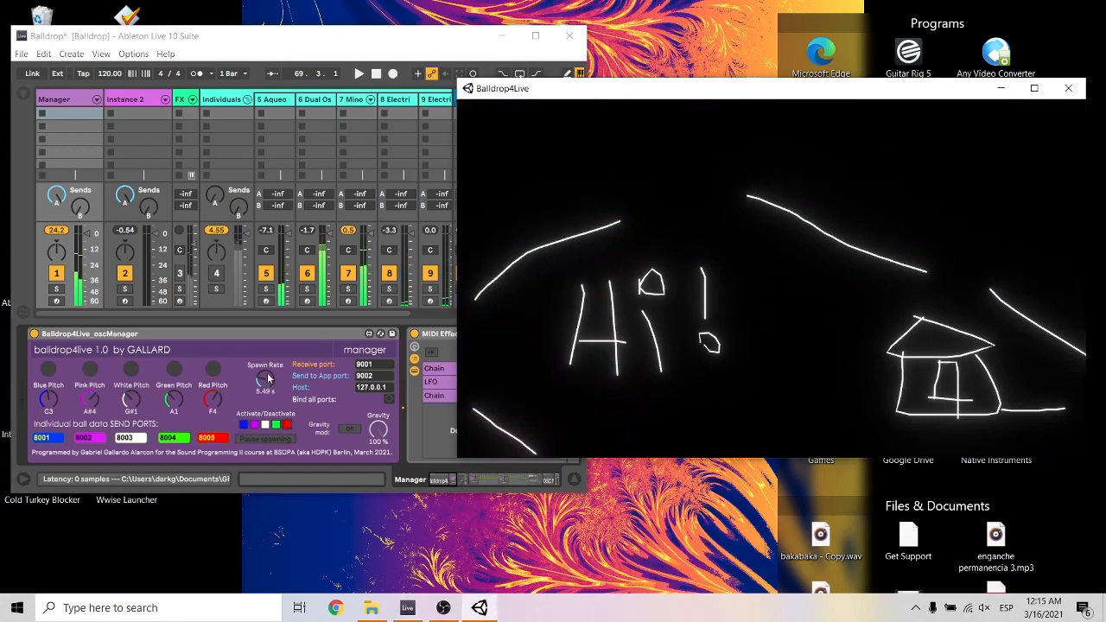
Set the Spawn Rate to 4.14 s and draw a wide open-topped container outline across the ball display.
{"action": "left_click_drag", "start_coordinate": [268, 378], "coordinate": [268, 387]}
{"action": "left_click", "coordinate": [273, 438]}
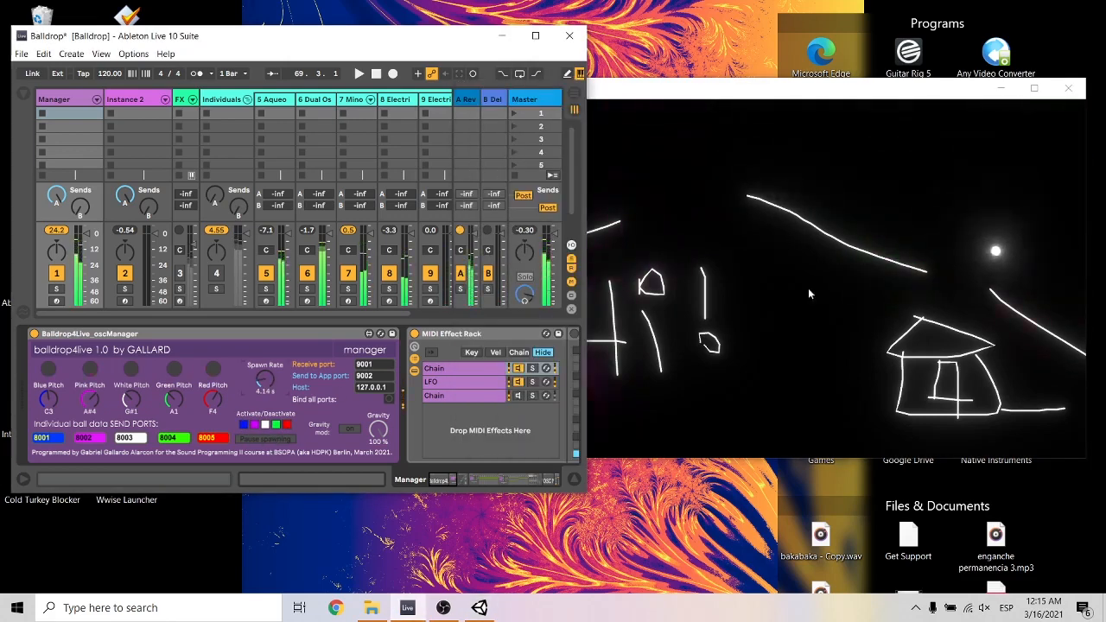
{"action": "left_click", "coordinate": [724, 244]}
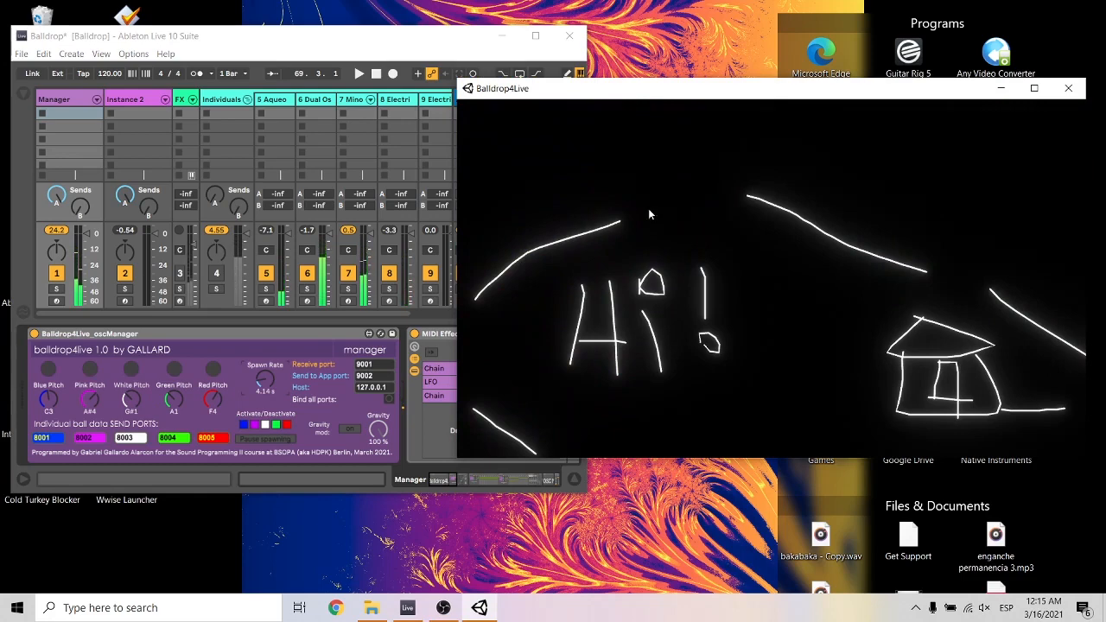
{"action": "mouse_move", "coordinate": [635, 154]}
{"action": "left_mouse_down"}
{"action": "mouse_move", "coordinate": [1085, 356]}
{"action": "mouse_move", "coordinate": [1044, 250]}
{"action": "mouse_move", "coordinate": [1056, 152]}
{"action": "left_mouse_up"}
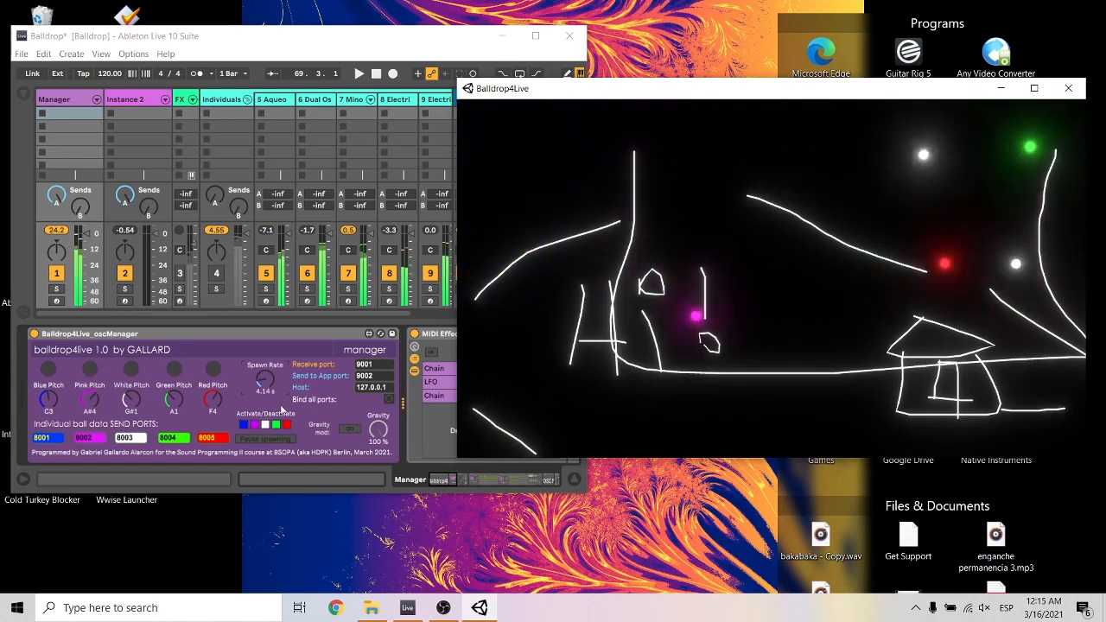
Pause ball spawning, draw a short slanted line between the exclamation mark and the house, and resume spawning.
{"action": "left_click", "coordinate": [265, 426]}
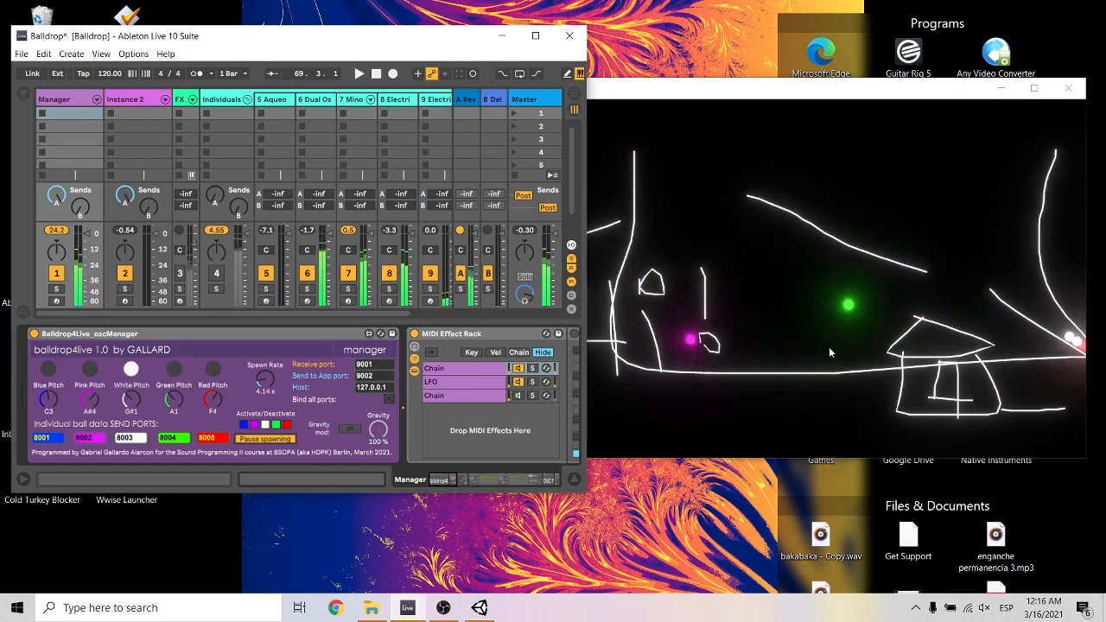
{"action": "left_click", "coordinate": [907, 303]}
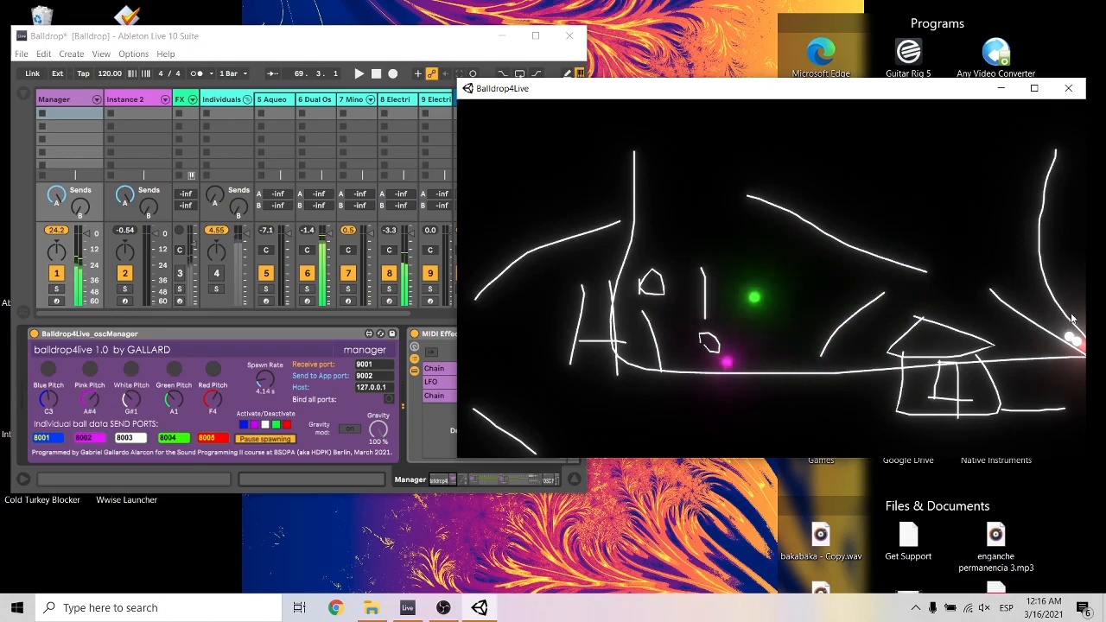
{"action": "left_click", "coordinate": [270, 441]}
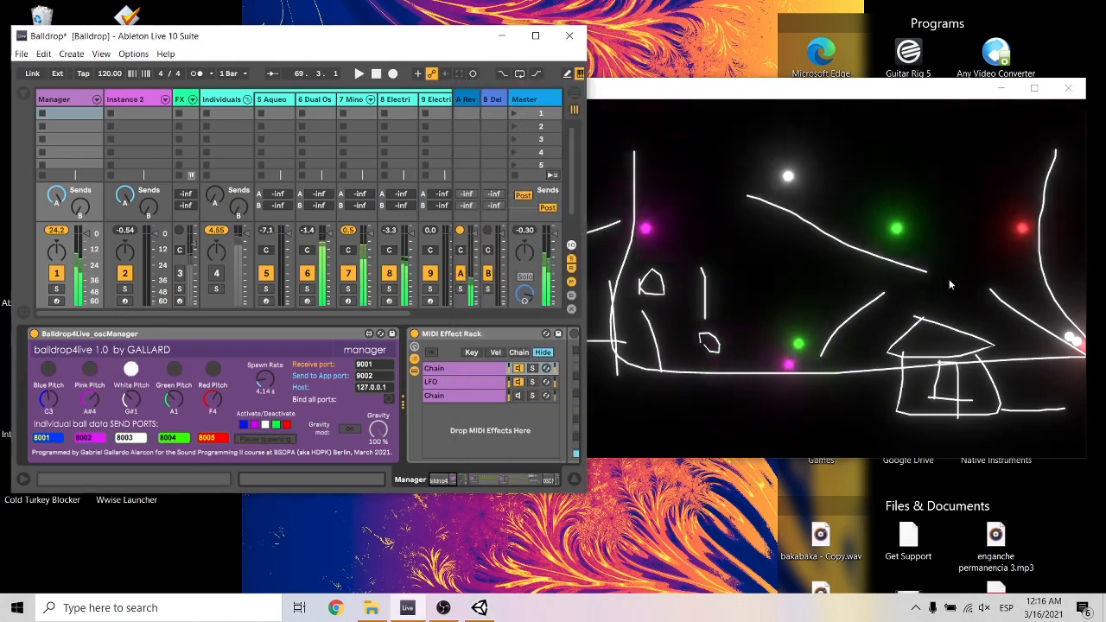
Erase the container outline and the house roof, and draw a short diagonal line crossing the upper slope.
{"action": "left_click", "coordinate": [1018, 229]}
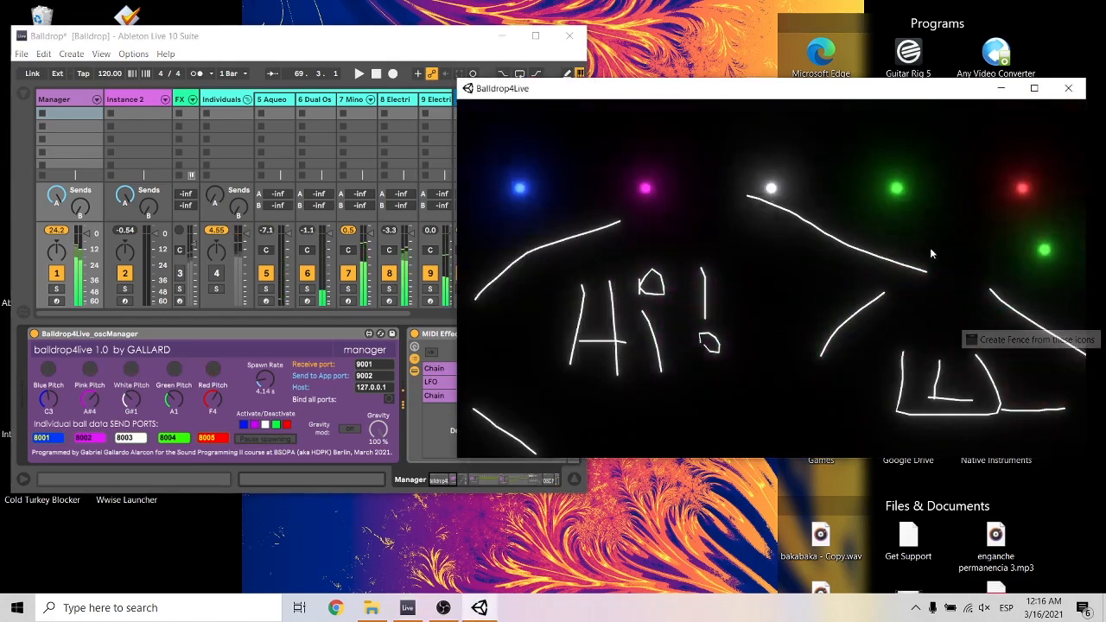
{"action": "left_click_drag", "start_coordinate": [845, 229], "coordinate": [917, 302]}
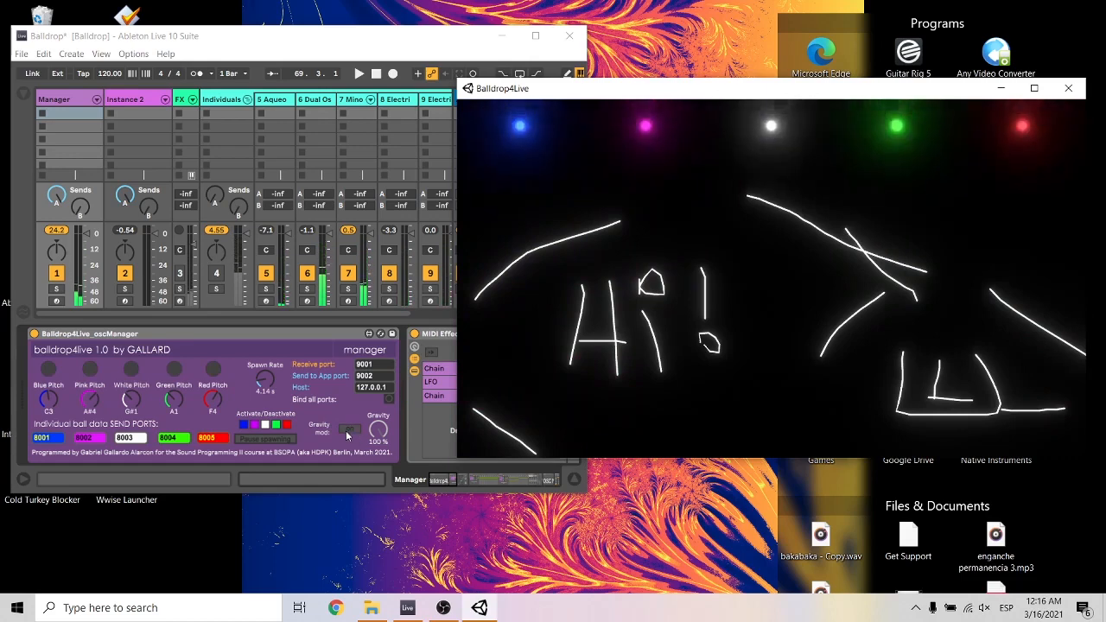
Turn on Gravity mod, set Gravity to 47%, and bring the ball display to the front.
{"action": "left_click", "coordinate": [347, 430]}
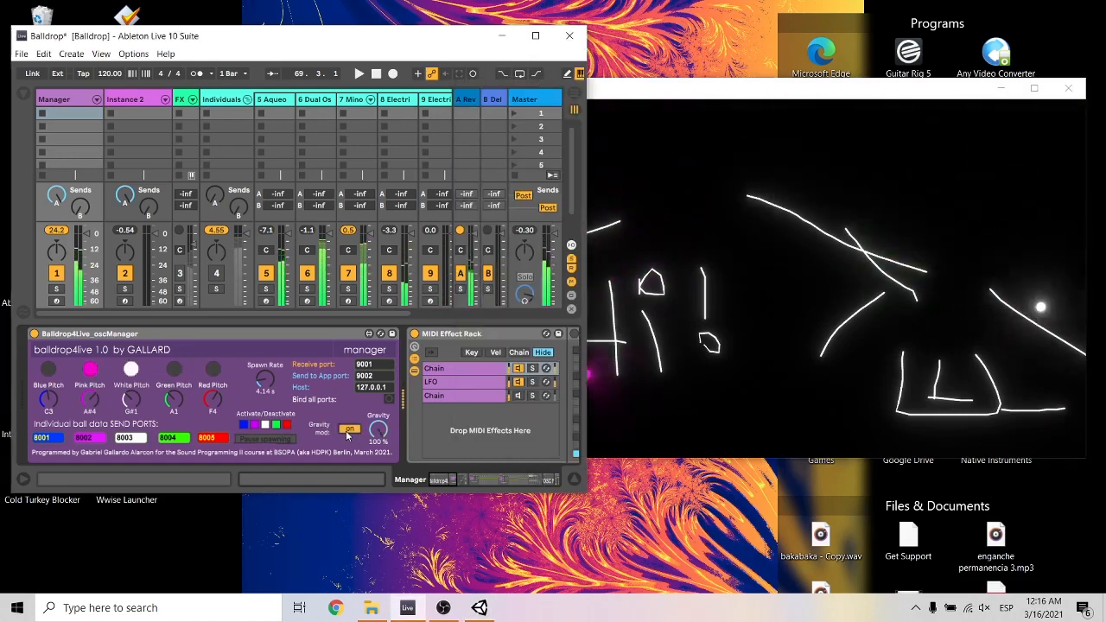
{"action": "left_click", "coordinate": [747, 255]}
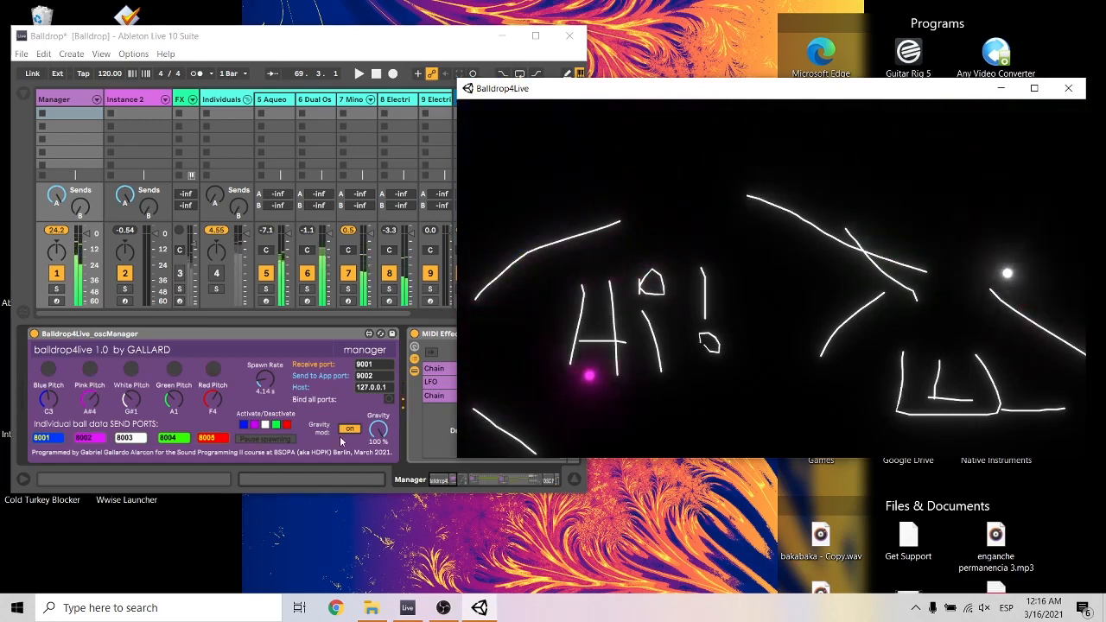
{"action": "left_click_drag", "start_coordinate": [383, 429], "coordinate": [383, 475]}
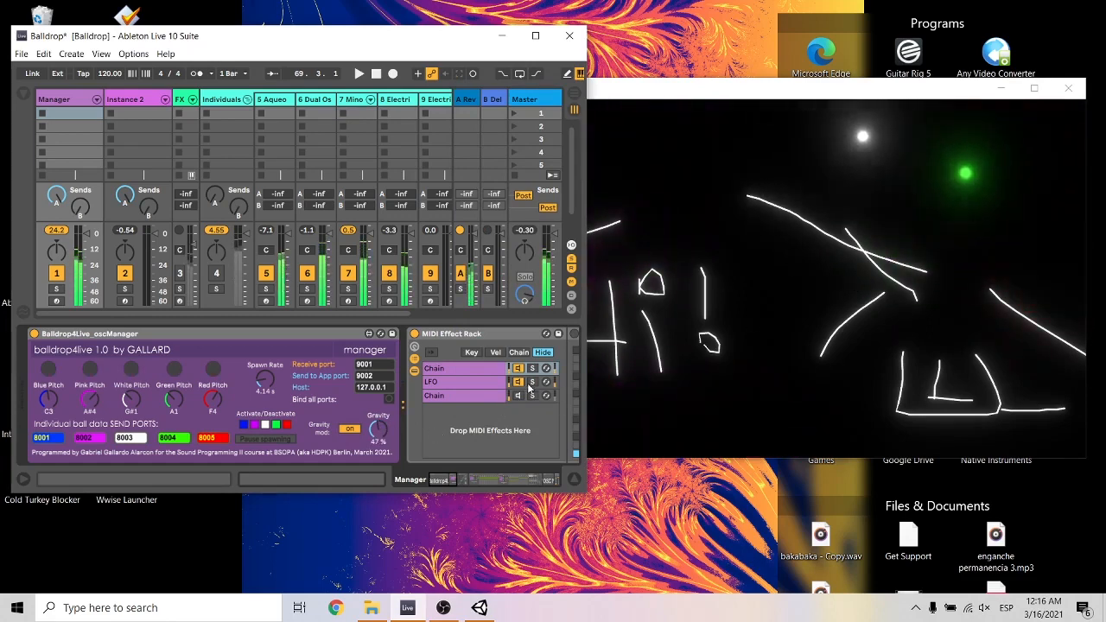
{"action": "left_click", "coordinate": [756, 245]}
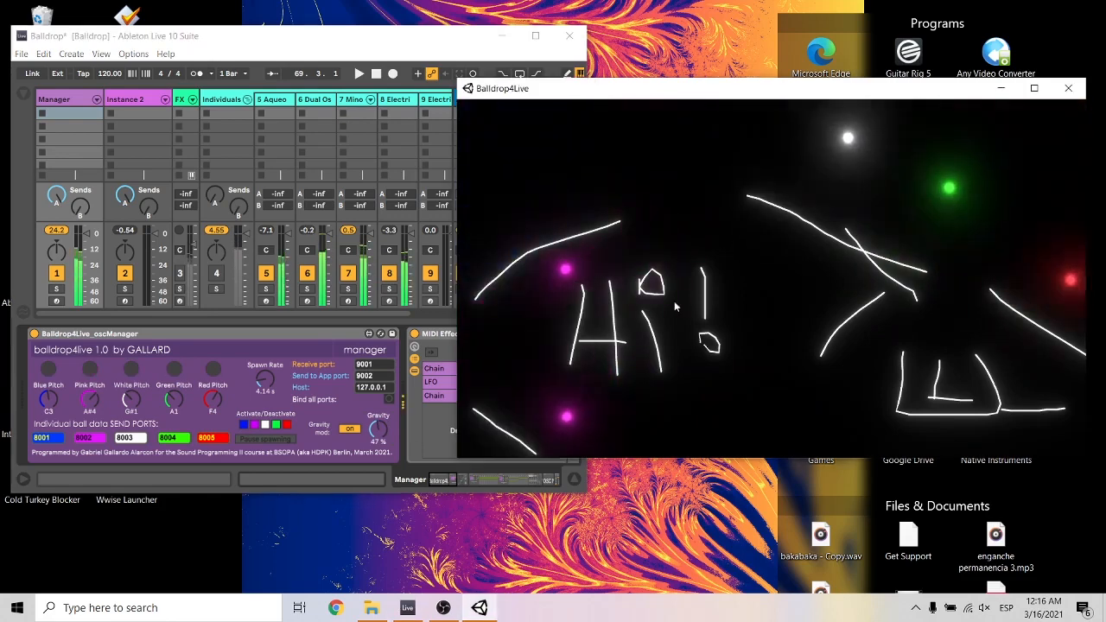
Try Gravity values of 68% and 37%, set Gravity to 19%, and return to the ball display.
{"action": "left_click_drag", "start_coordinate": [378, 430], "coordinate": [377, 440]}
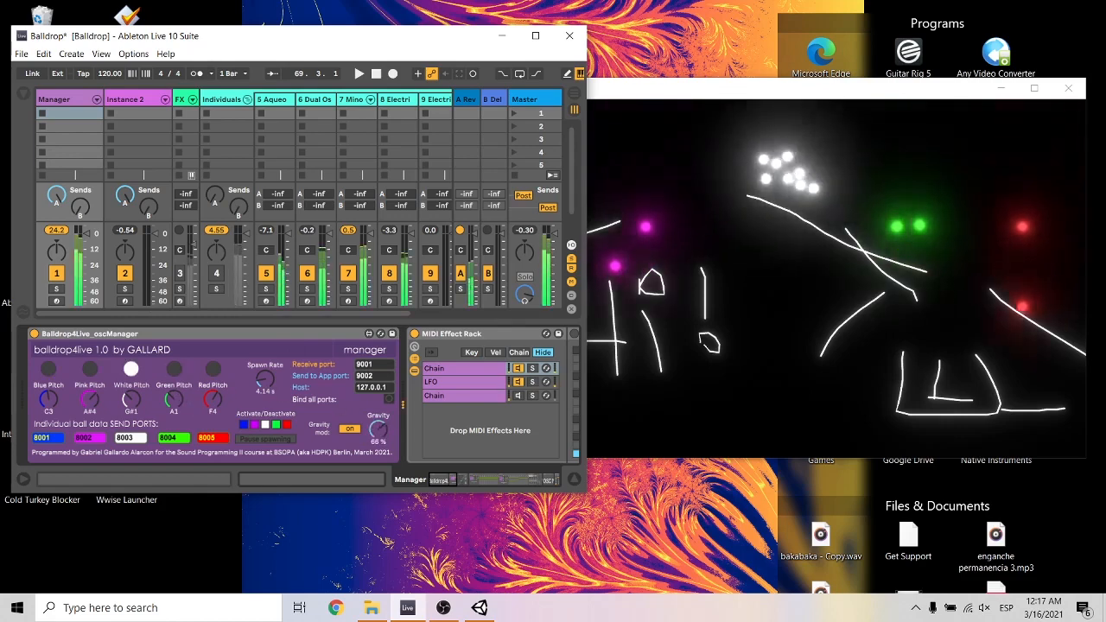
{"action": "left_click_drag", "start_coordinate": [378, 433], "coordinate": [378, 491]}
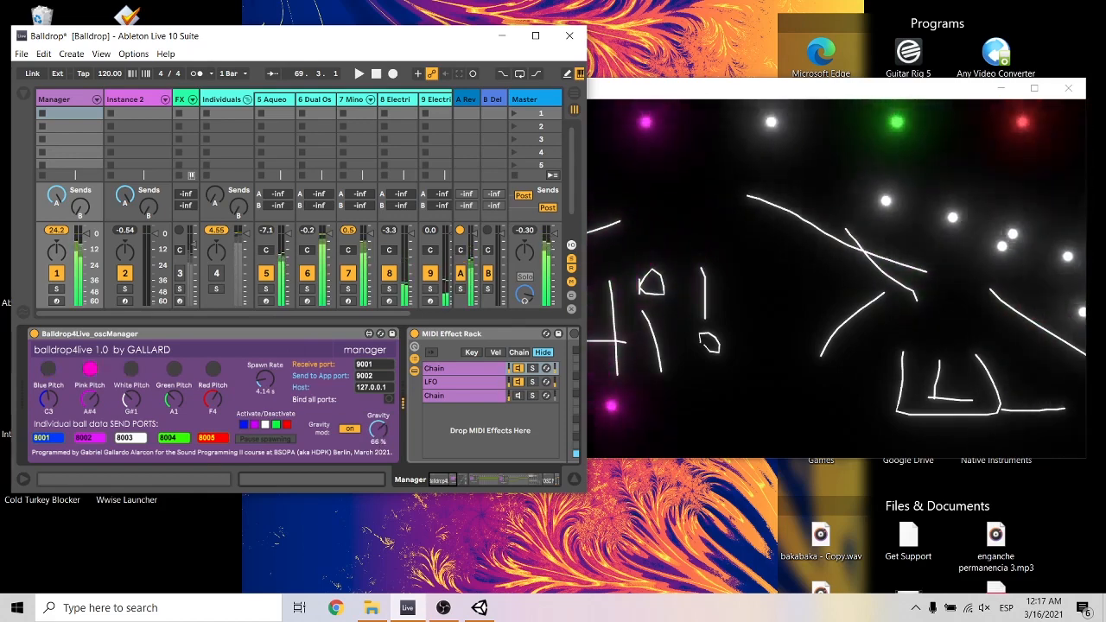
{"action": "left_click_drag", "start_coordinate": [377, 433], "coordinate": [385, 438]}
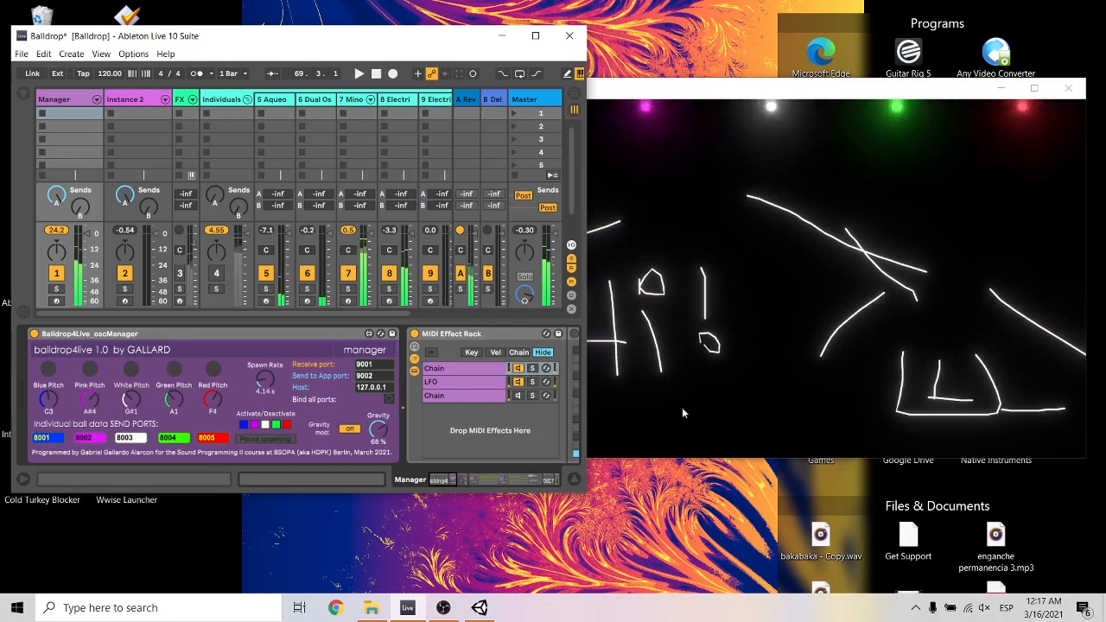
{"action": "left_click_drag", "start_coordinate": [384, 436], "coordinate": [385, 477]}
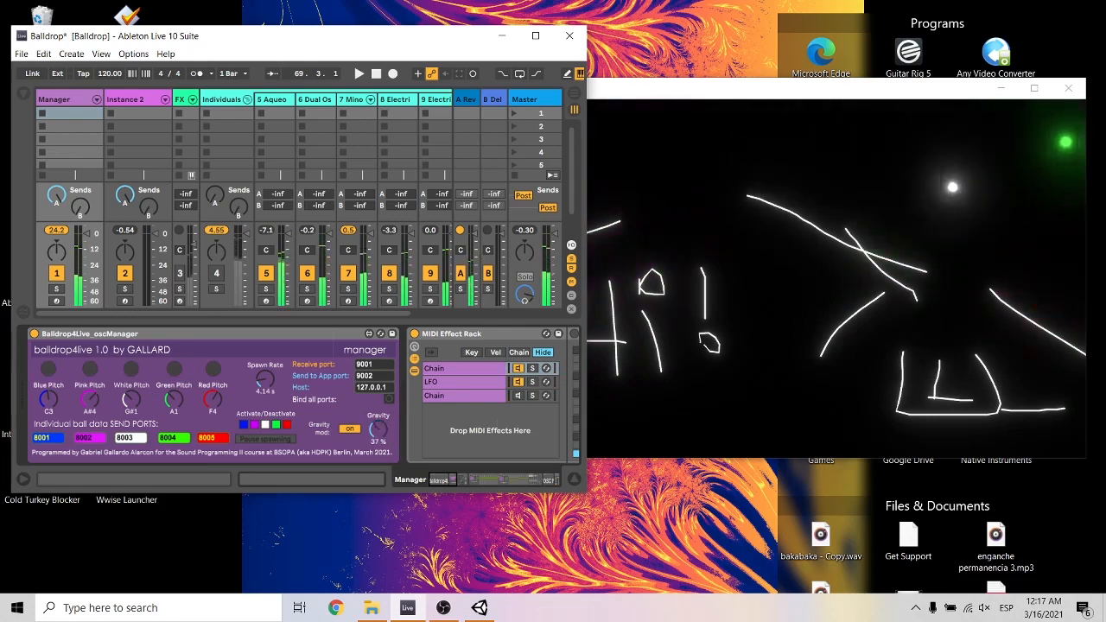
{"action": "left_click", "coordinate": [661, 254]}
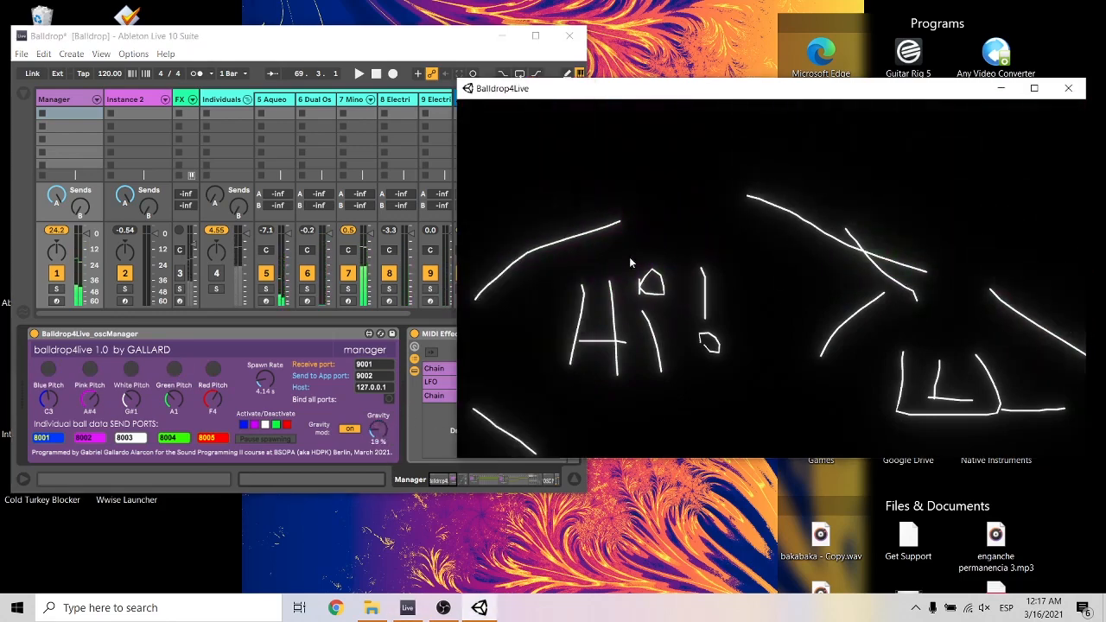
Draw a long descending ramp with an upturned end across the display, and a curved line above the existing slope.
{"action": "mouse_move", "coordinate": [584, 254]}
{"action": "left_mouse_down"}
{"action": "mouse_move", "coordinate": [1078, 334]}
{"action": "mouse_move", "coordinate": [1086, 239]}
{"action": "left_mouse_up"}
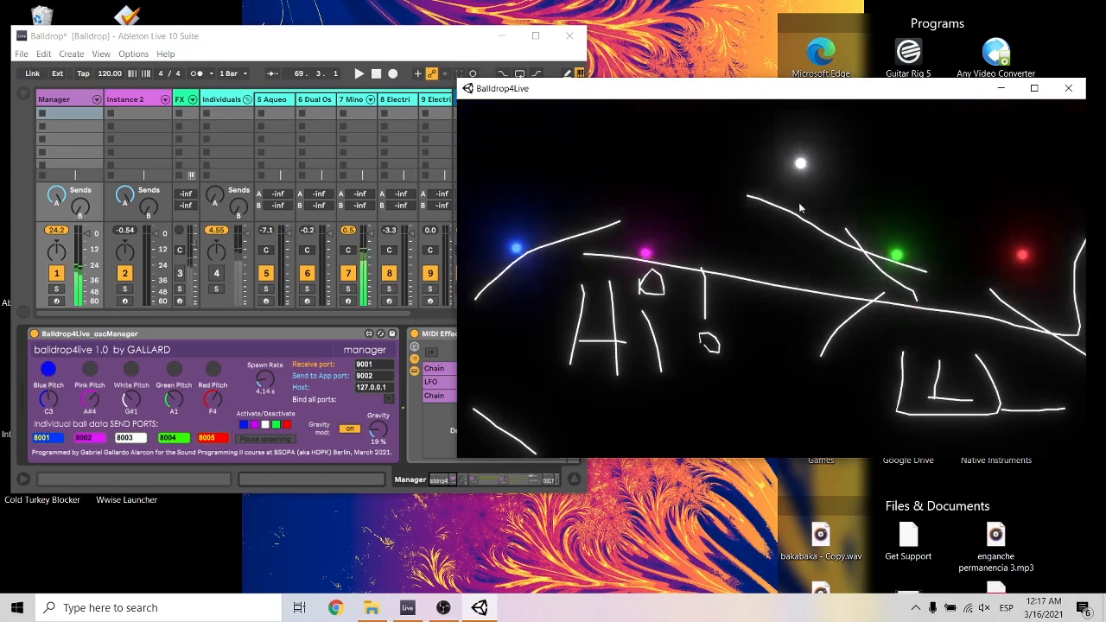
{"action": "left_click_drag", "start_coordinate": [980, 164], "coordinate": [683, 110]}
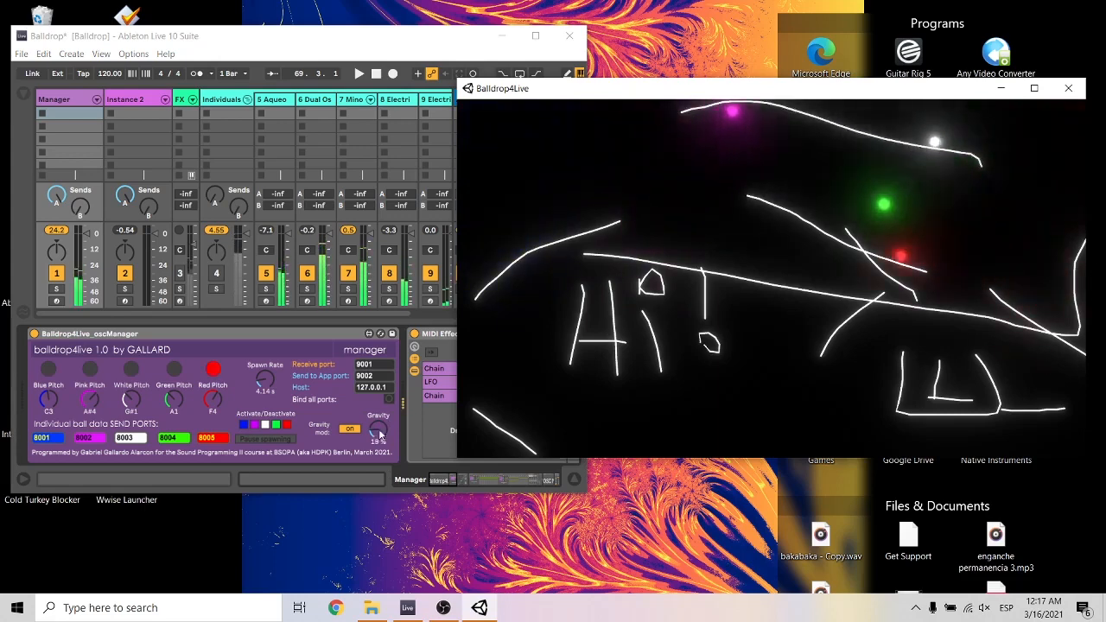
Try Gravity values of 4% and 70%, set Gravity to 8%, and erase the diagonal line crossing the long ramp's lower end.
{"action": "left_click_drag", "start_coordinate": [379, 435], "coordinate": [362, 442]}
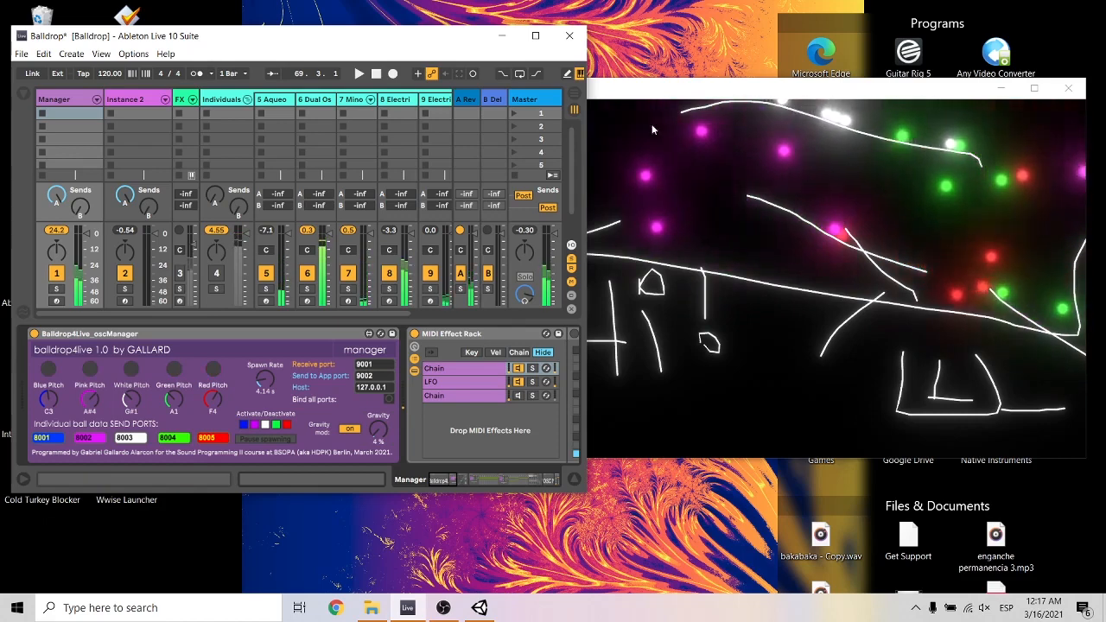
{"action": "left_click", "coordinate": [622, 129]}
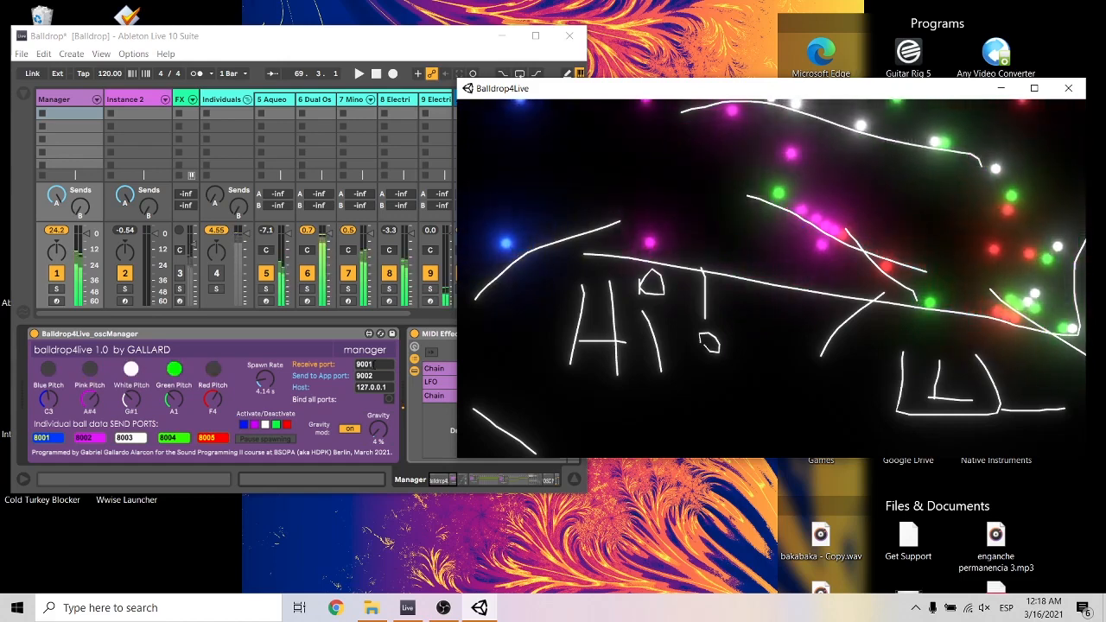
{"action": "left_click", "coordinate": [374, 437]}
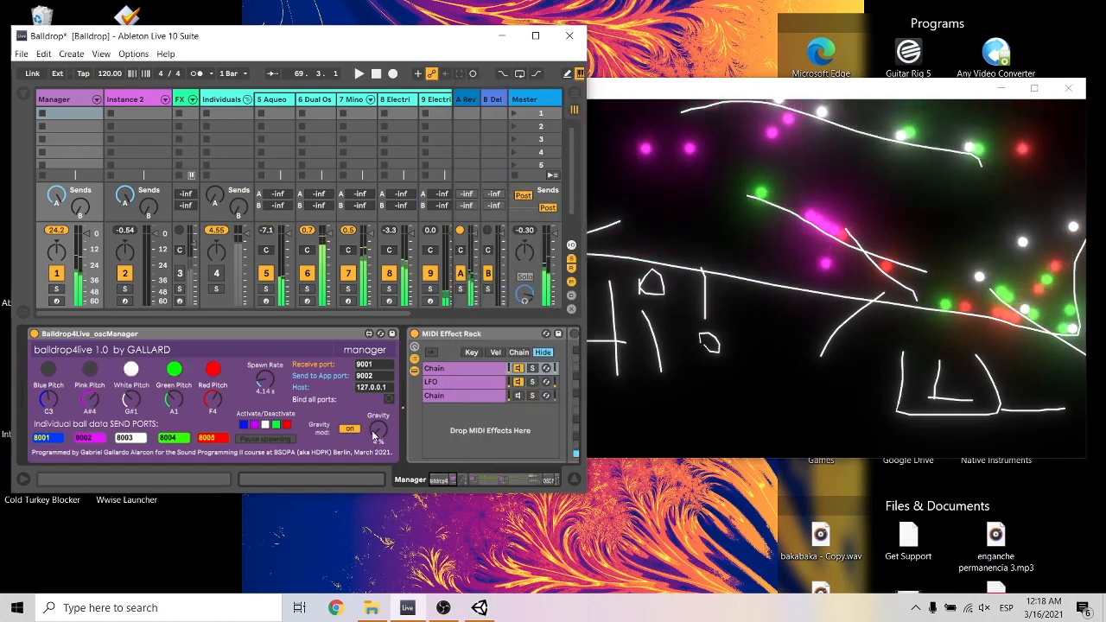
{"action": "left_click_drag", "start_coordinate": [373, 434], "coordinate": [374, 374]}
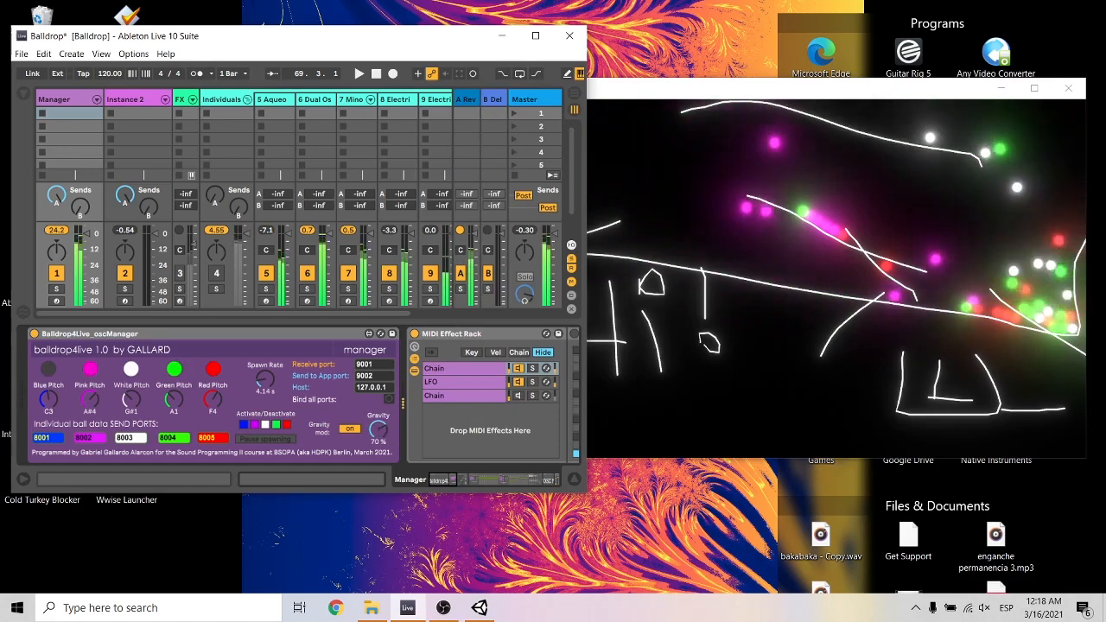
{"action": "left_click_drag", "start_coordinate": [374, 374], "coordinate": [374, 428]}
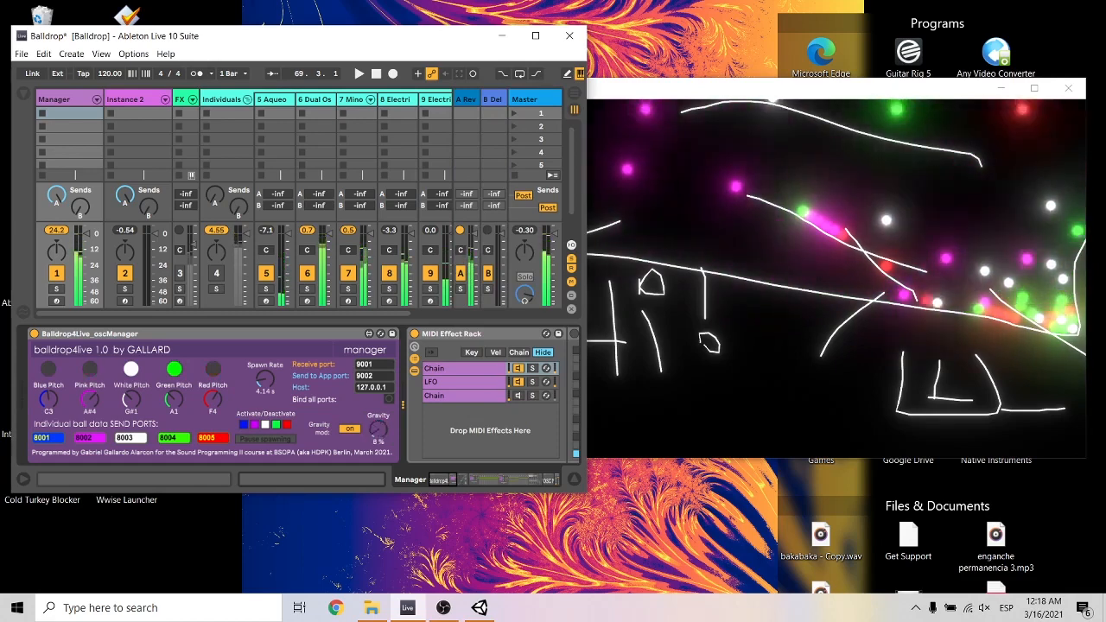
{"action": "left_click", "coordinate": [932, 201]}
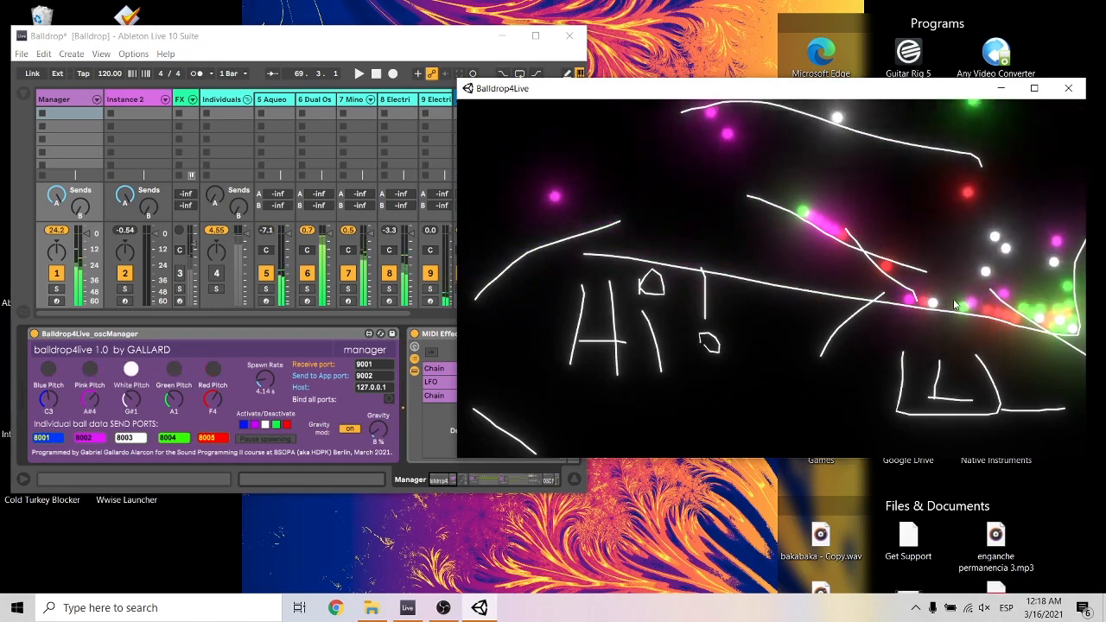
Erase the long descending ramp, try a shorter rising line beneath it, and erase that line with the box outline around the L shape.
{"action": "right_click", "coordinate": [1027, 331]}
{"action": "left_click_drag", "start_coordinate": [1068, 327], "coordinate": [853, 384]}
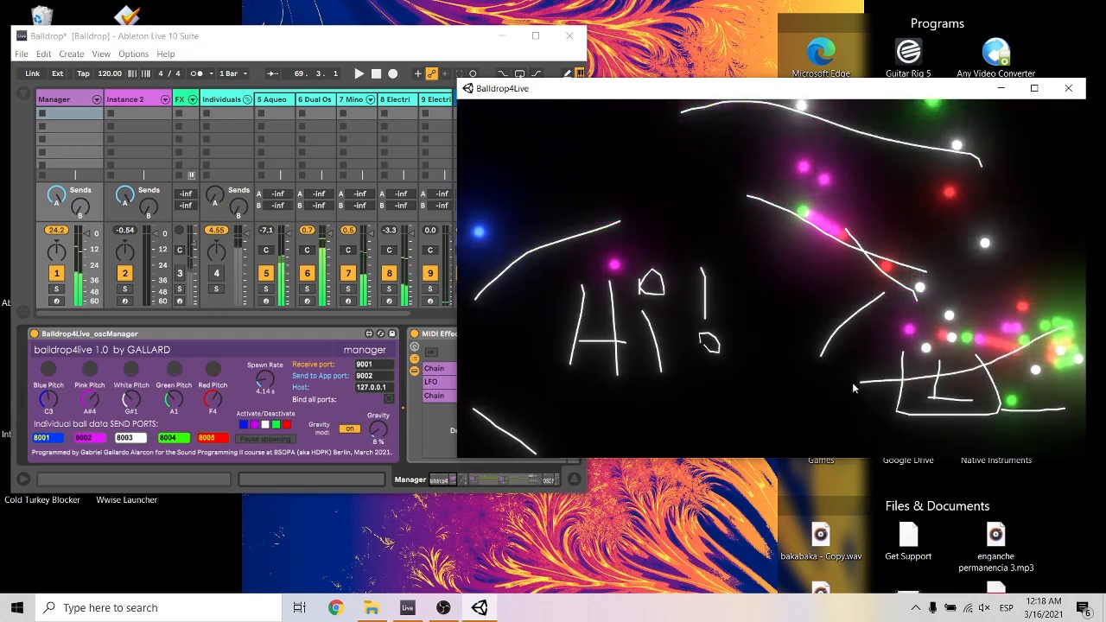
{"action": "right_click", "coordinate": [991, 378]}
{"action": "right_click", "coordinate": [972, 372]}
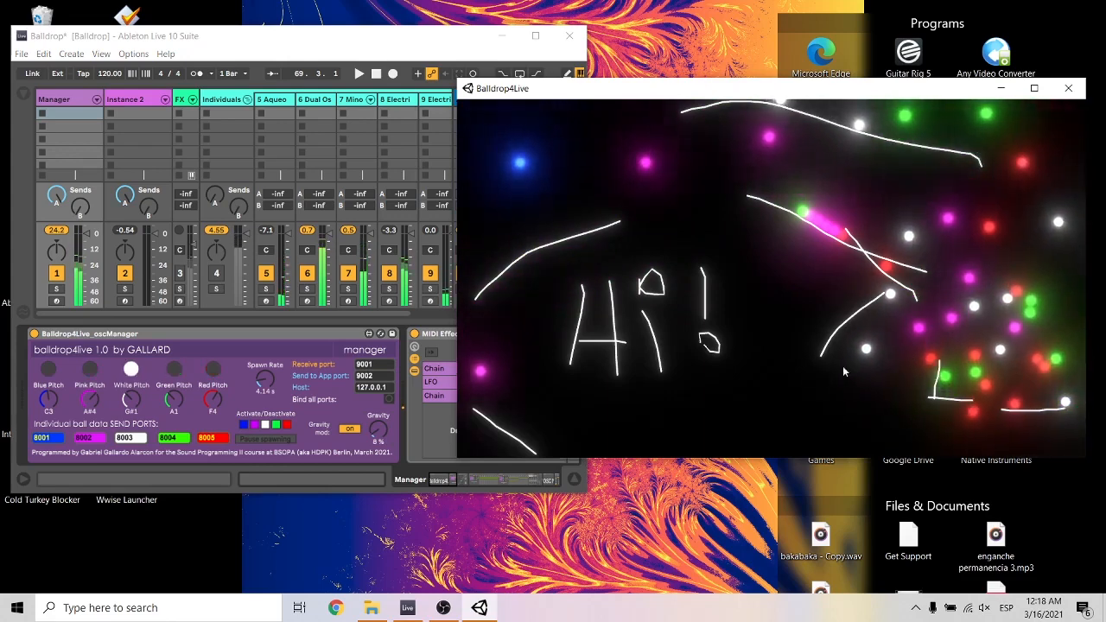
Draw a long descending curve from the exclamation mark to the display's lower edge, and erase the L shape.
{"action": "left_click_drag", "start_coordinate": [724, 323], "coordinate": [964, 448]}
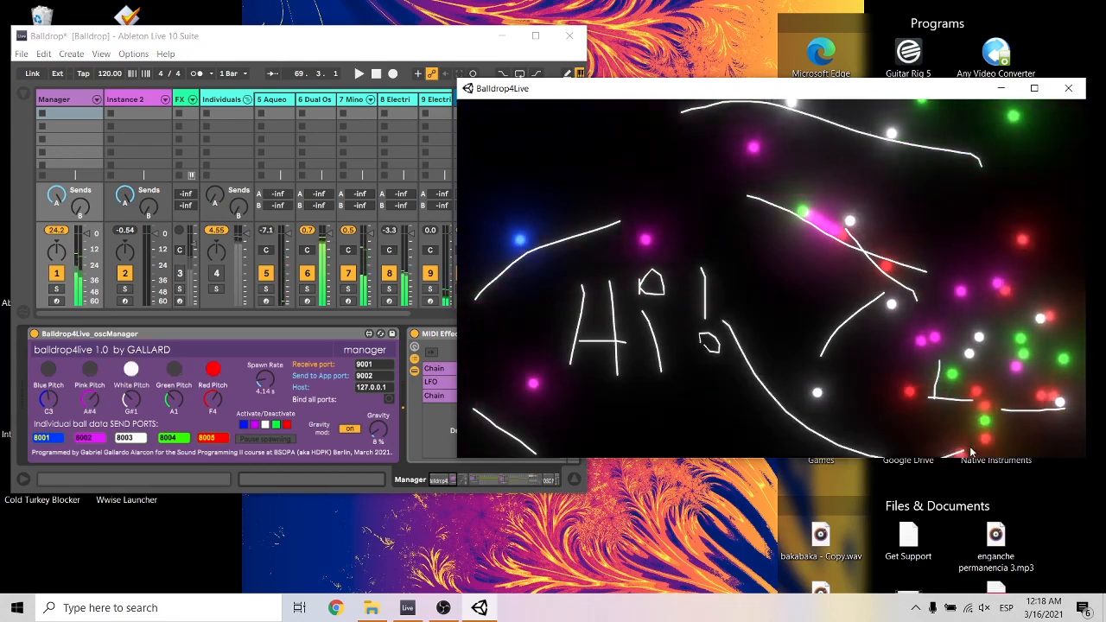
{"action": "right_click", "coordinate": [942, 399]}
{"action": "right_click", "coordinate": [938, 380]}
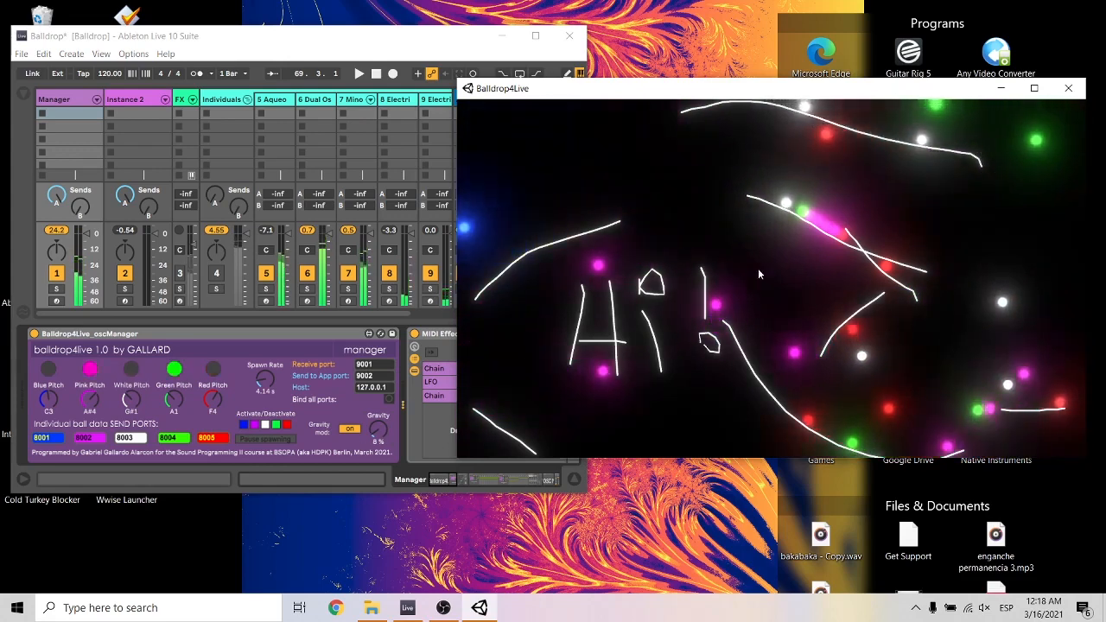
Clear all balls from the display, try Gravity at 100%, and set it to 63%.
{"action": "key", "text": "space"}
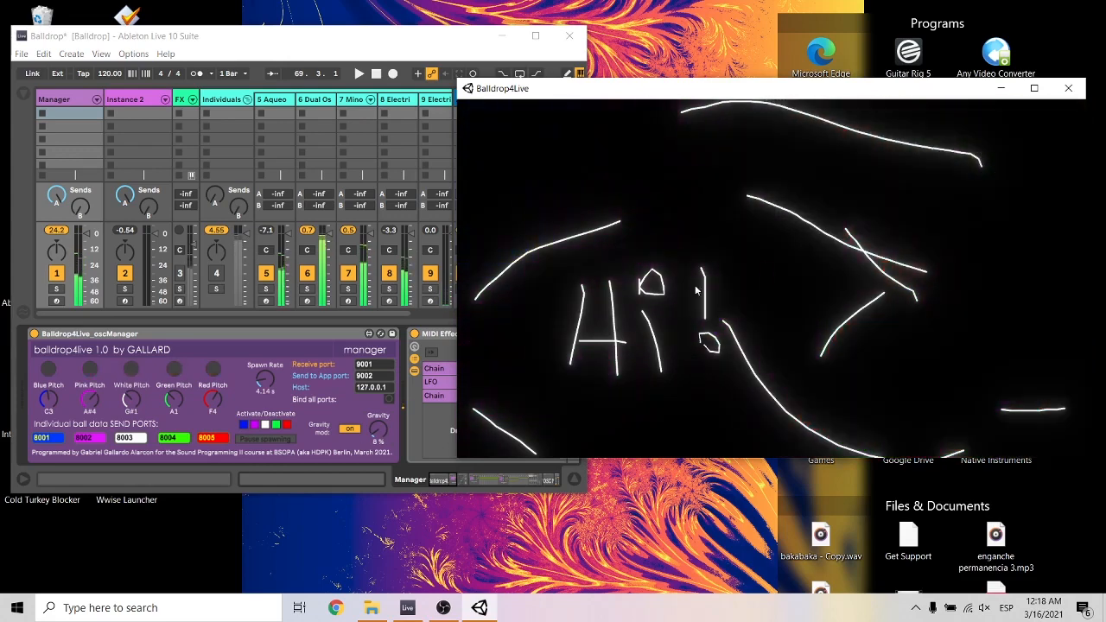
{"action": "left_click", "coordinate": [377, 435]}
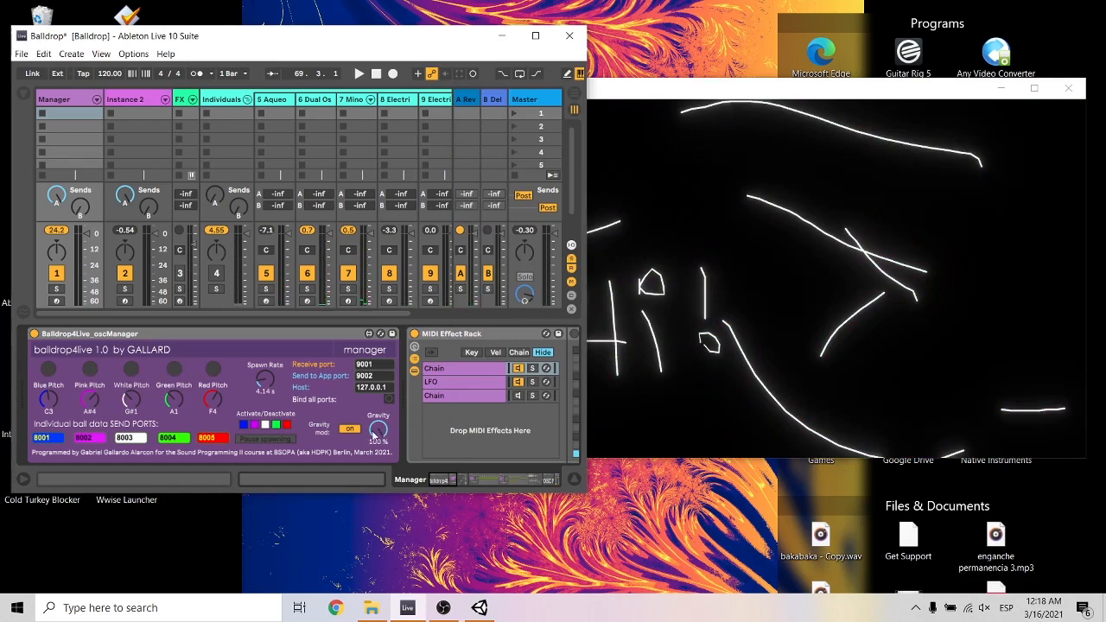
{"action": "left_click_drag", "start_coordinate": [373, 432], "coordinate": [373, 464]}
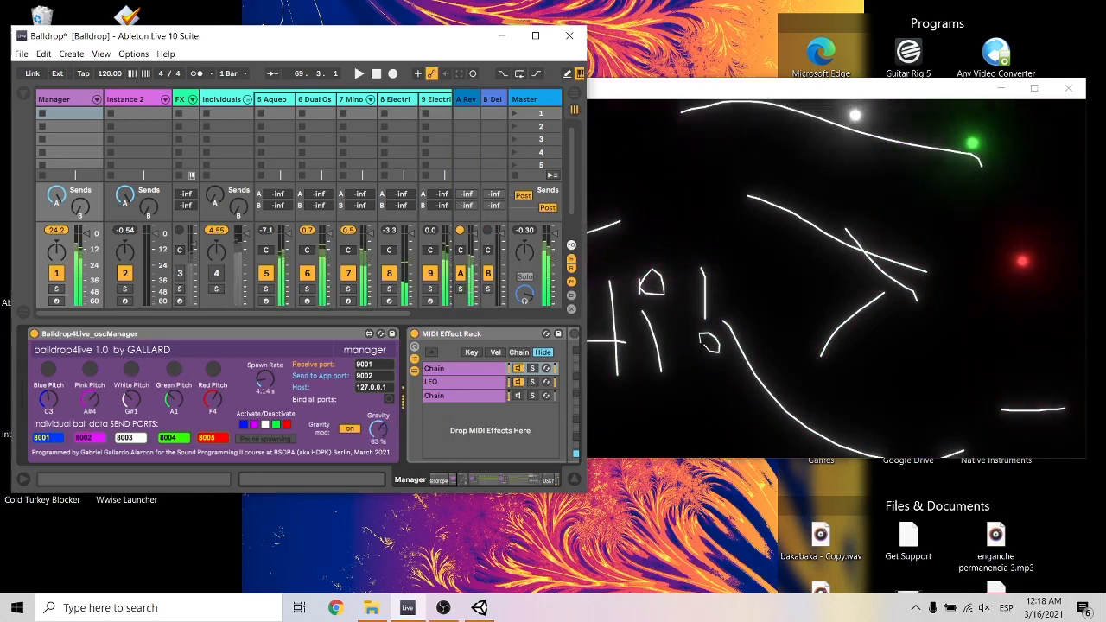
Replace the top curved line with a short descending line above the crossed slopes, and bring the Manager track's Instrument Rack into view.
{"action": "left_click", "coordinate": [1014, 197]}
{"action": "left_click_drag", "start_coordinate": [769, 165], "coordinate": [895, 217]}
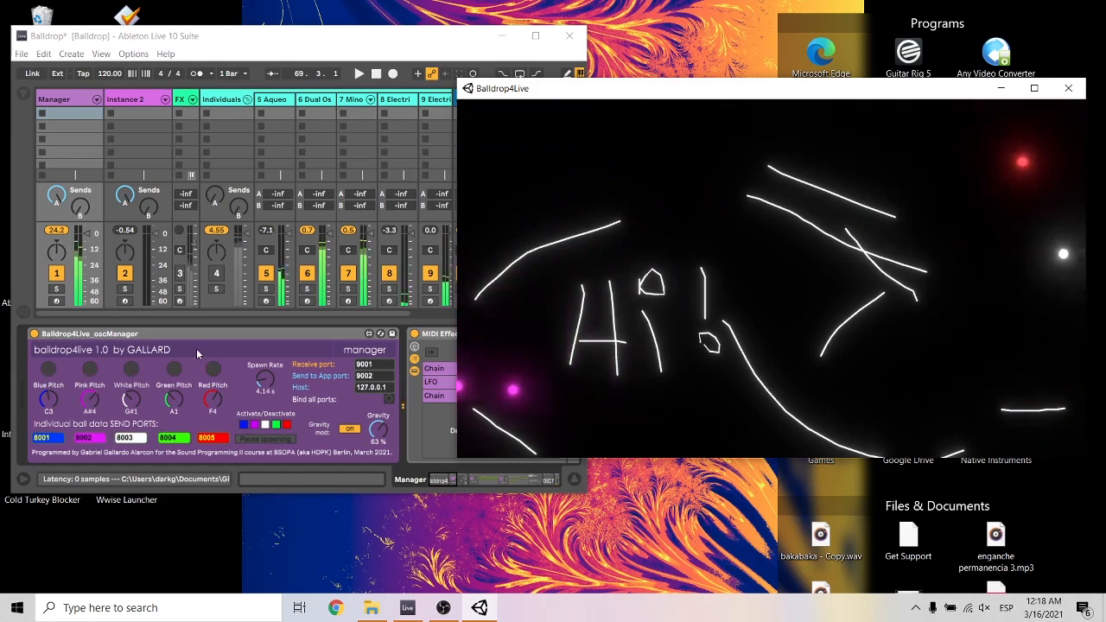
{"action": "left_click", "coordinate": [233, 331]}
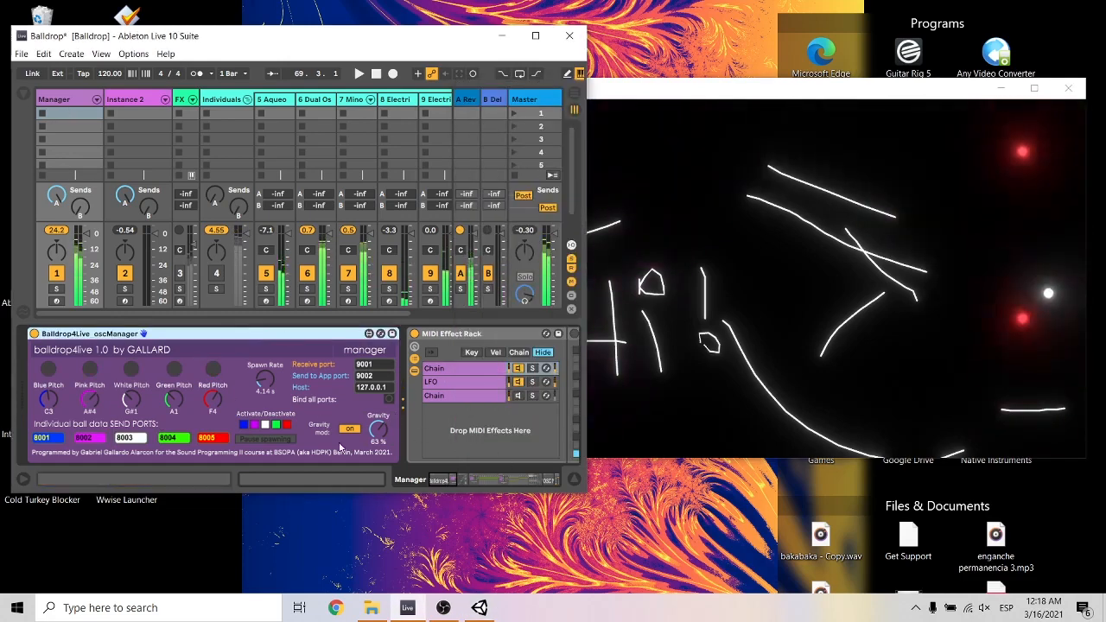
{"action": "left_click_drag", "start_coordinate": [449, 486], "coordinate": [479, 485]}
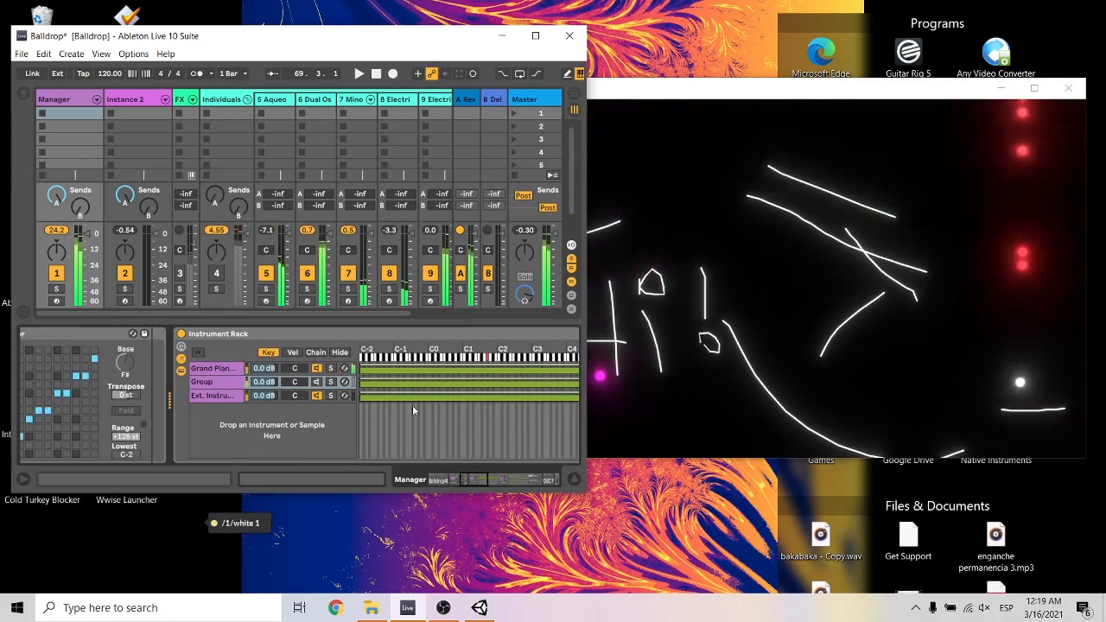
Draw a short rising line near the ball display's right edge and erase the two crossing slopes below the short descending line.
{"action": "left_click", "coordinate": [985, 314]}
{"action": "left_click_drag", "start_coordinate": [990, 306], "coordinate": [1074, 250]}
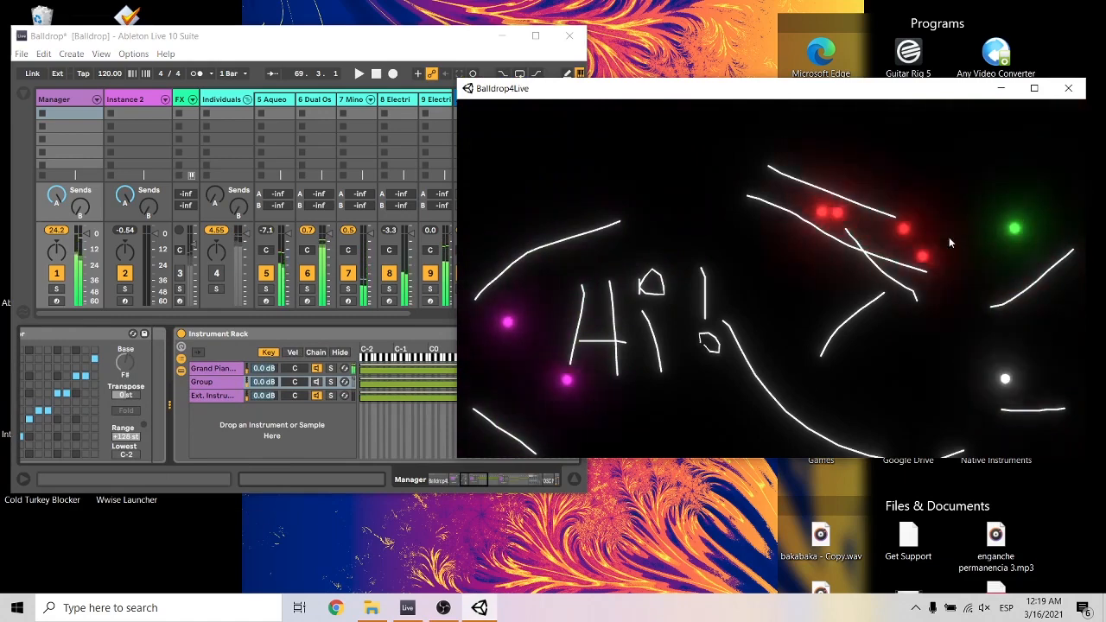
{"action": "right_click", "coordinate": [857, 249]}
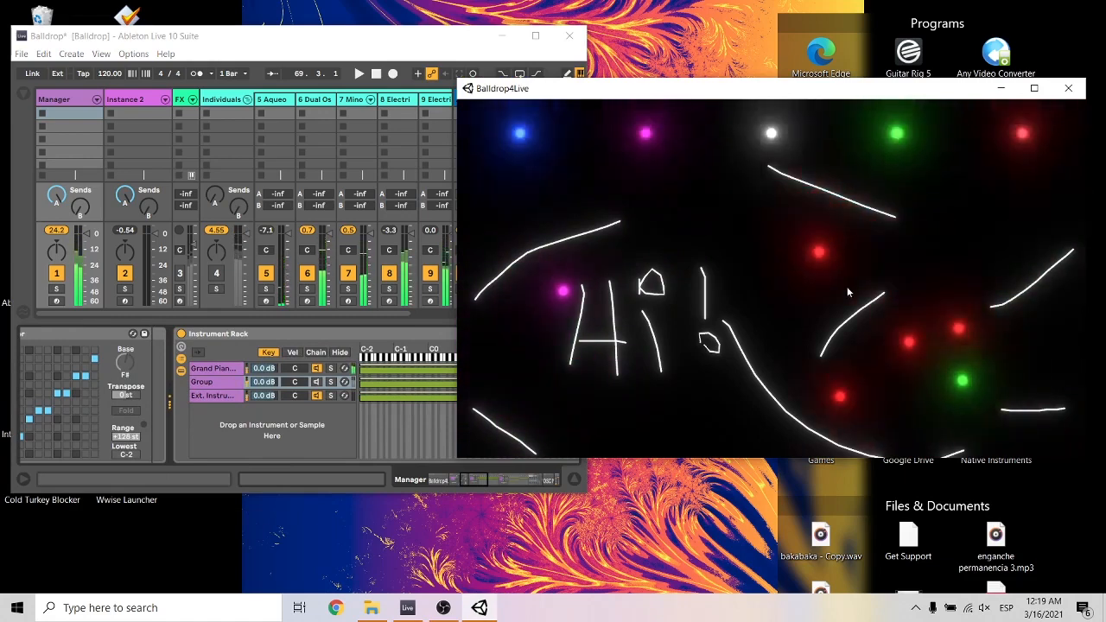
Deactivate the Grand Piano chain and activate the Group chain in the Manager track's Instrument Rack.
{"action": "mouse_move", "coordinate": [474, 480]}
{"action": "left_mouse_down"}
{"action": "mouse_move", "coordinate": [443, 483]}
{"action": "mouse_move", "coordinate": [472, 480]}
{"action": "left_mouse_up"}
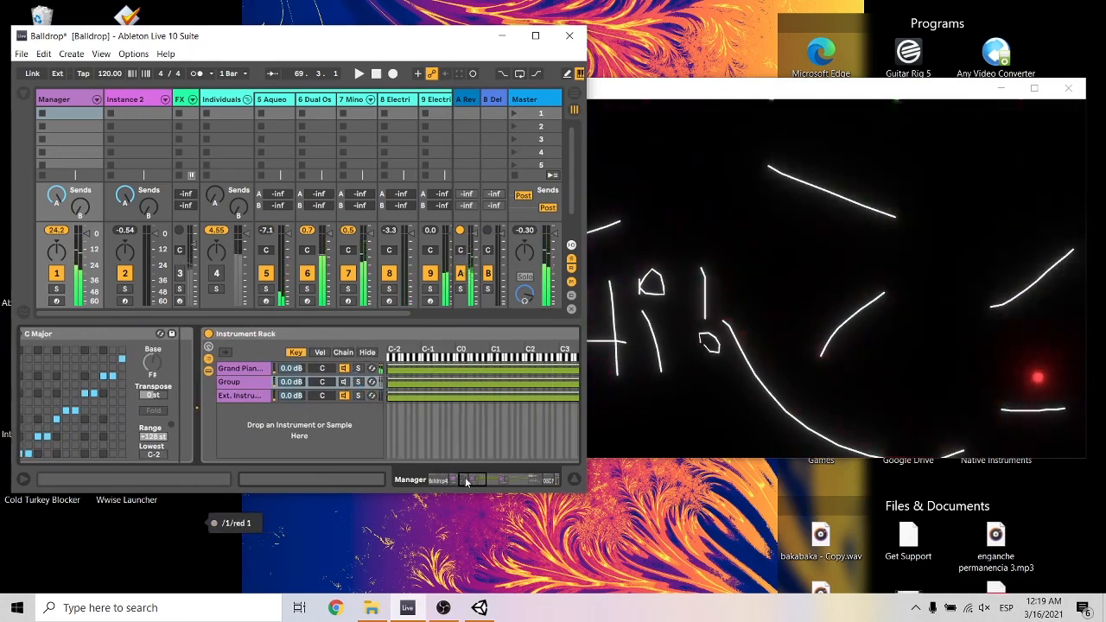
{"action": "left_click_drag", "start_coordinate": [466, 481], "coordinate": [461, 478]}
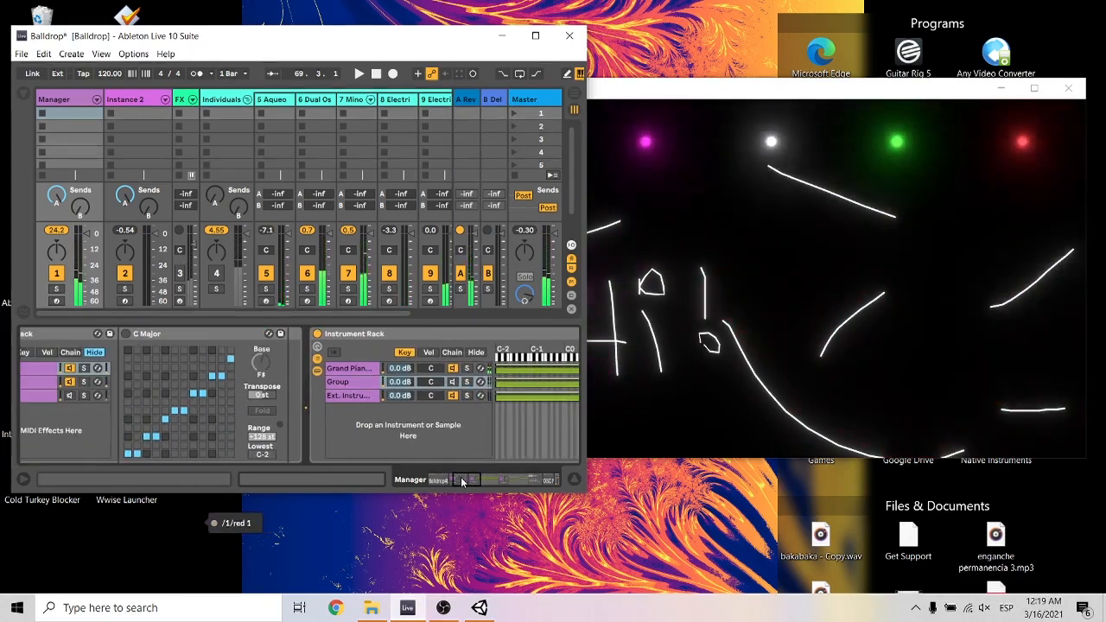
{"action": "left_click", "coordinate": [354, 381]}
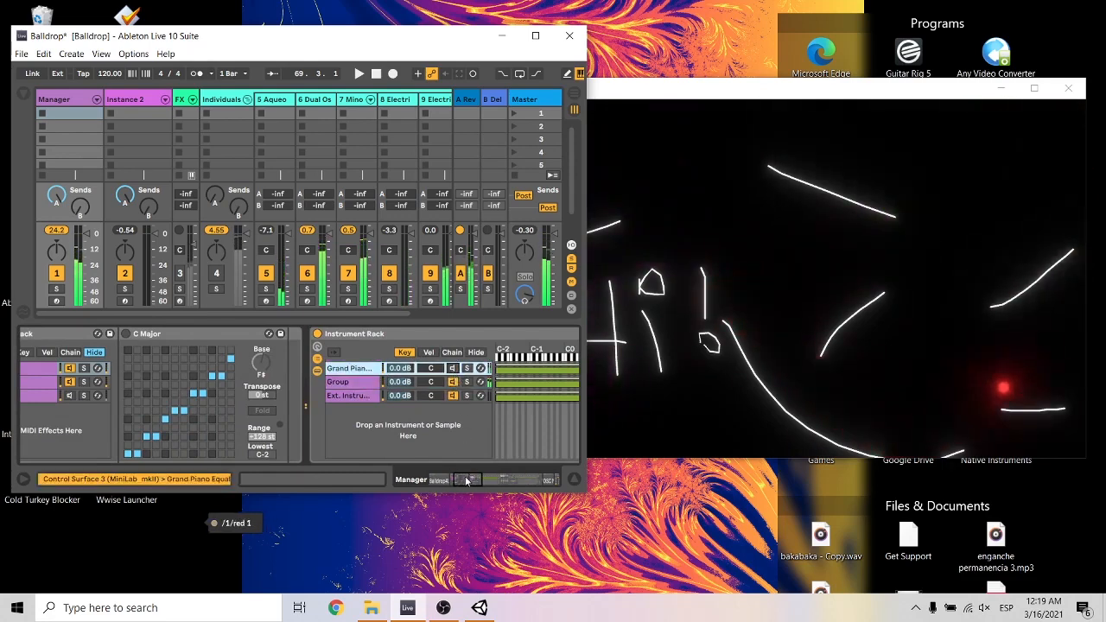
Select the LFO chain in the MIDI Effect Rack and map its LFOs to the manager's Blue, Pink, White and Green Pitch.
{"action": "mouse_move", "coordinate": [466, 481]}
{"action": "left_mouse_down"}
{"action": "mouse_move", "coordinate": [530, 482]}
{"action": "mouse_move", "coordinate": [444, 481]}
{"action": "mouse_move", "coordinate": [457, 481]}
{"action": "left_mouse_up"}
{"action": "left_click", "coordinate": [278, 385]}
{"action": "left_click", "coordinate": [393, 381]}
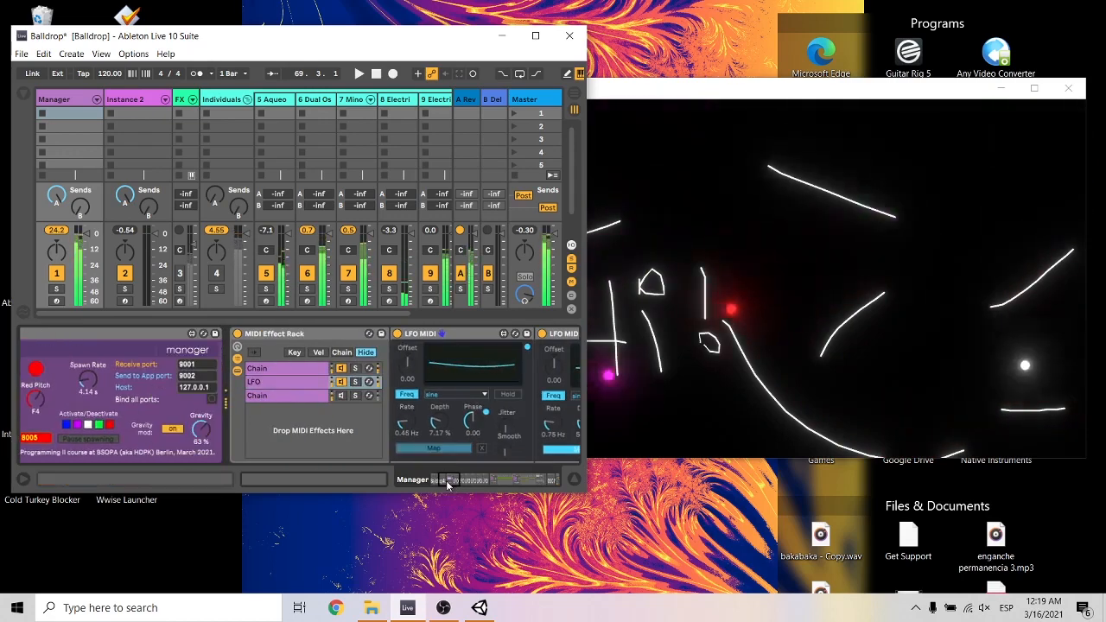
{"action": "left_click_drag", "start_coordinate": [446, 480], "coordinate": [435, 482]}
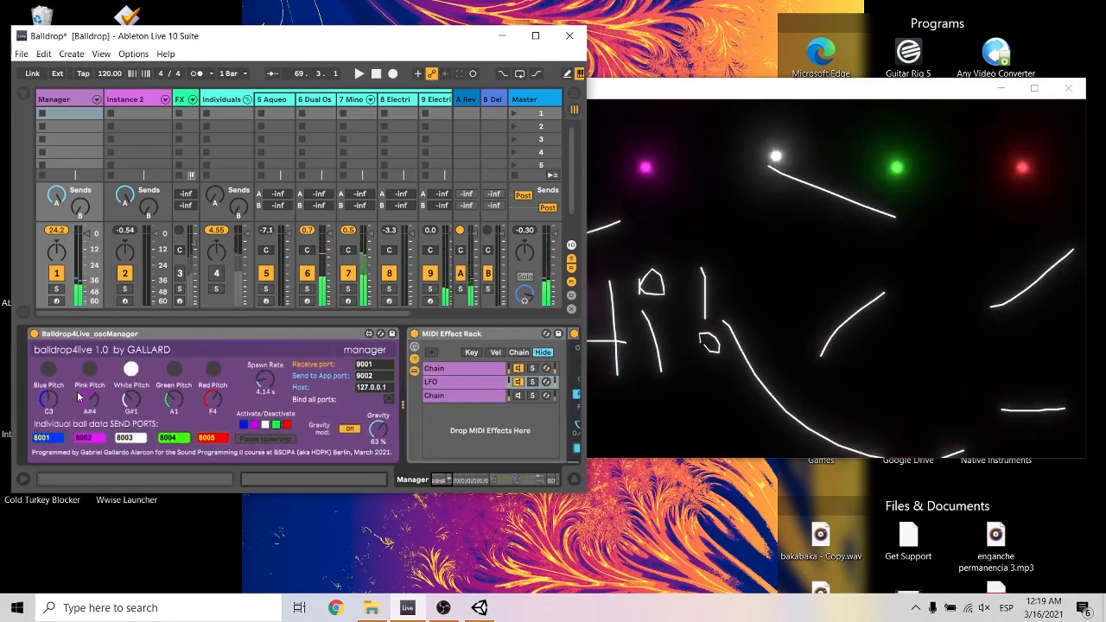
{"action": "mouse_move", "coordinate": [444, 481]}
{"action": "left_mouse_down"}
{"action": "mouse_move", "coordinate": [462, 480]}
{"action": "mouse_move", "coordinate": [428, 482]}
{"action": "left_mouse_up"}
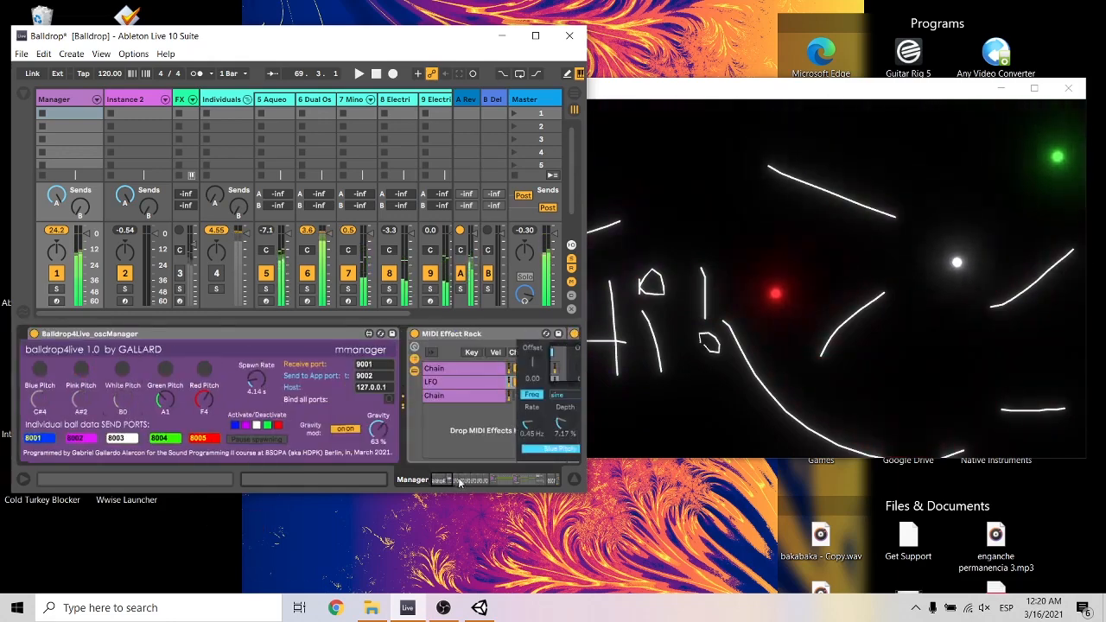
{"action": "left_click_drag", "start_coordinate": [457, 481], "coordinate": [422, 483]}
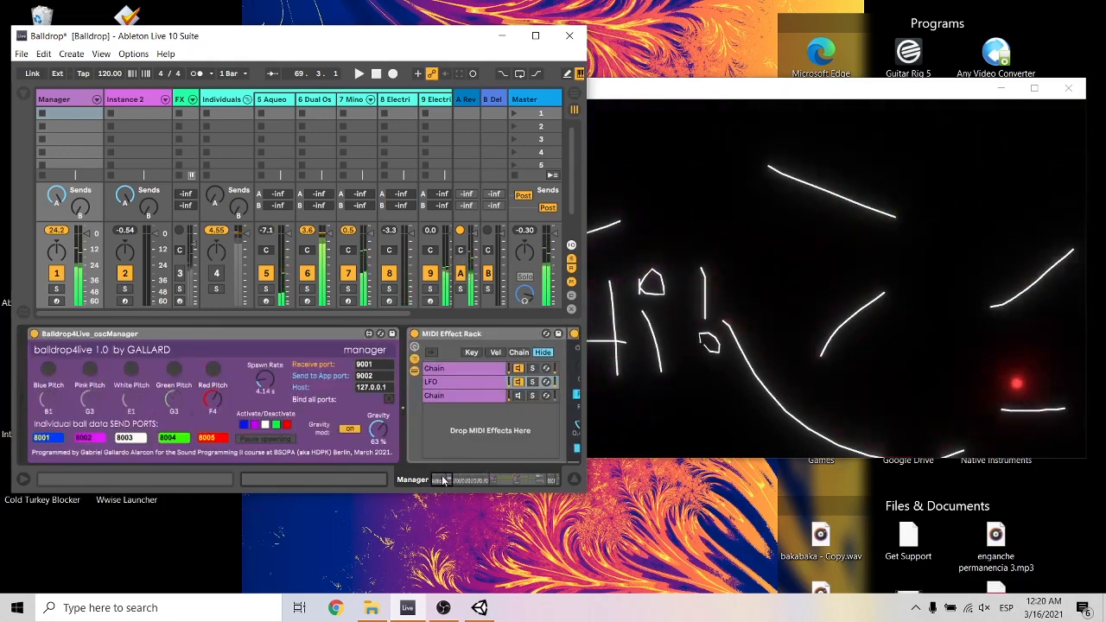
Map two further LFO MIDI devices to the manager's Spawn Rate and Gravity.
{"action": "left_click_drag", "start_coordinate": [442, 480], "coordinate": [474, 482]}
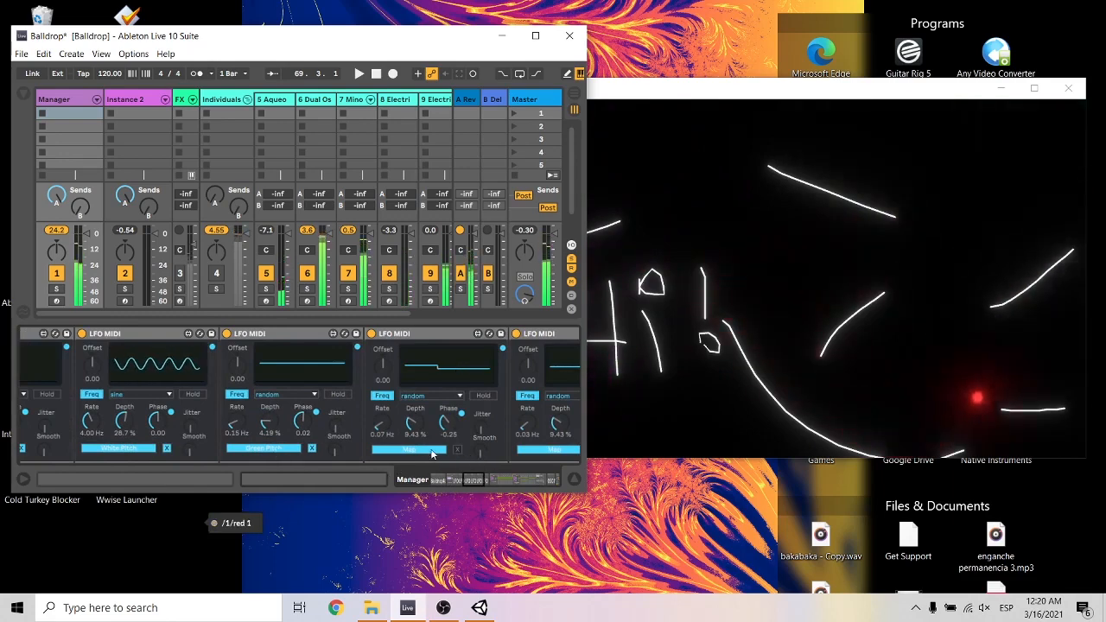
{"action": "left_click_drag", "start_coordinate": [472, 480], "coordinate": [437, 480]}
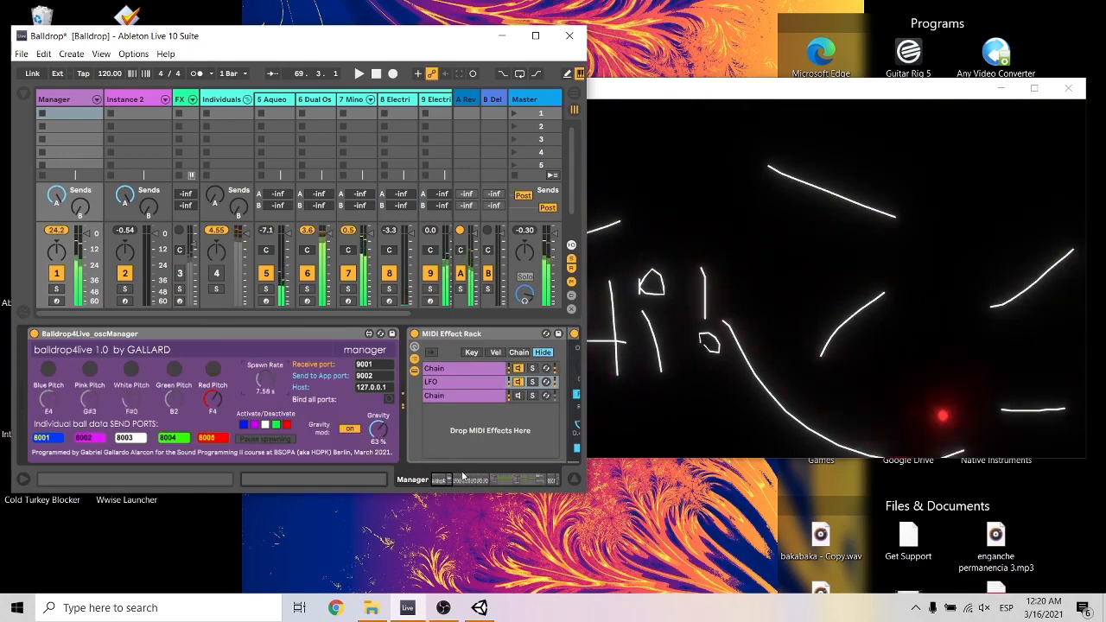
{"action": "left_click_drag", "start_coordinate": [462, 476], "coordinate": [289, 440]}
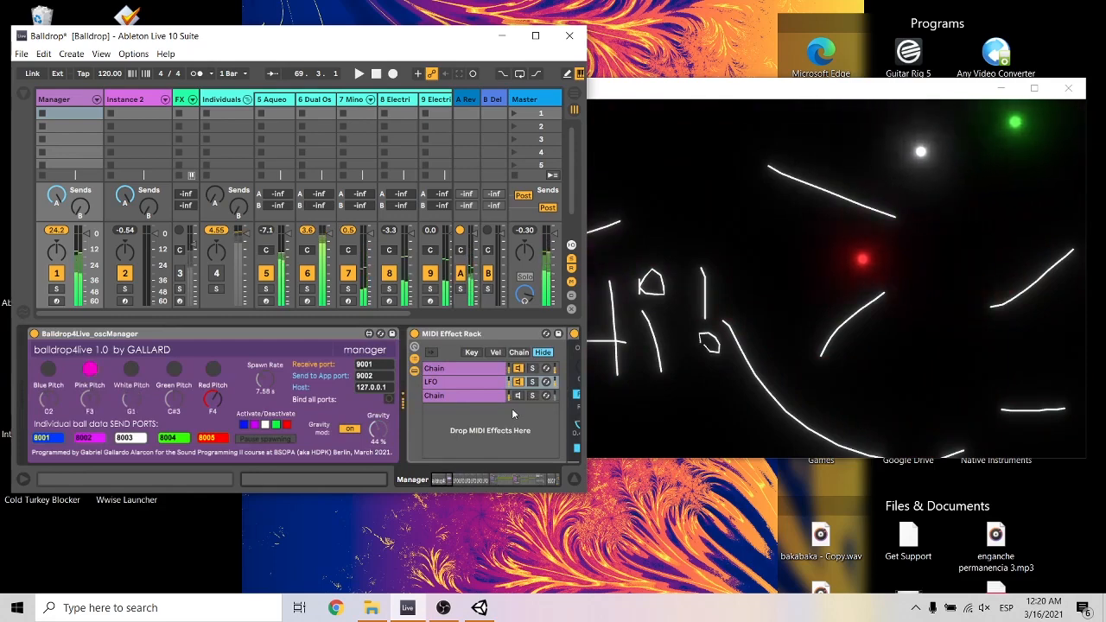
Erase the H's left stroke, the stem of the i and the exclamation mark's vertical stroke in the ball display.
{"action": "left_click", "coordinate": [729, 331]}
{"action": "right_click", "coordinate": [578, 321]}
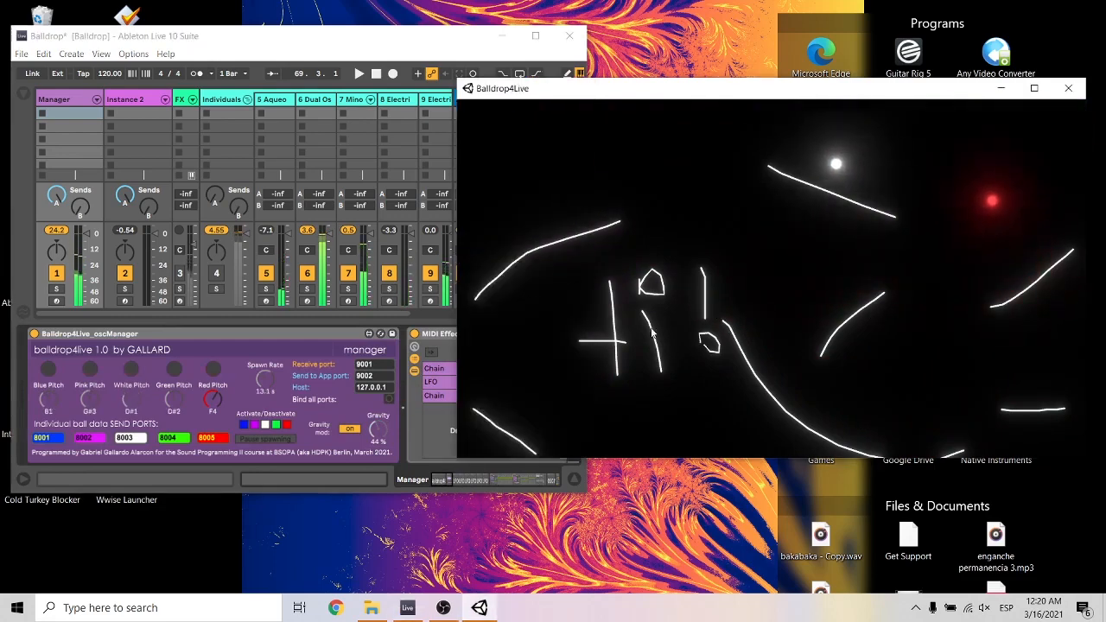
{"action": "right_click", "coordinate": [655, 342]}
{"action": "right_click", "coordinate": [705, 304]}
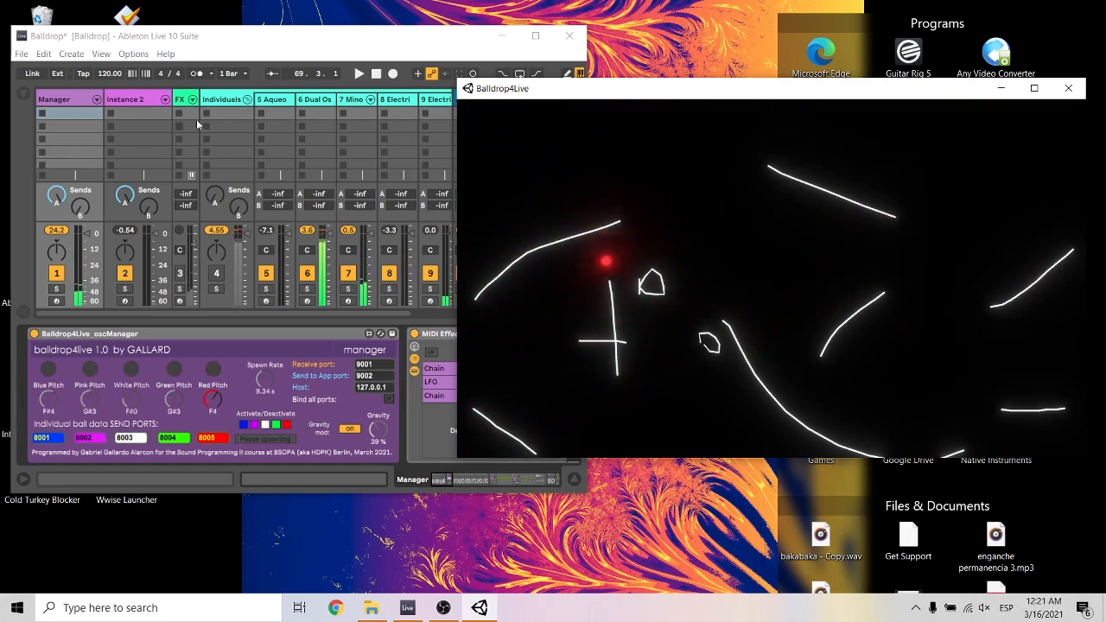
Compare the ball receiver port on the Aqueous Pad track with the manager's individual ball data send ports.
{"action": "left_click", "coordinate": [220, 101]}
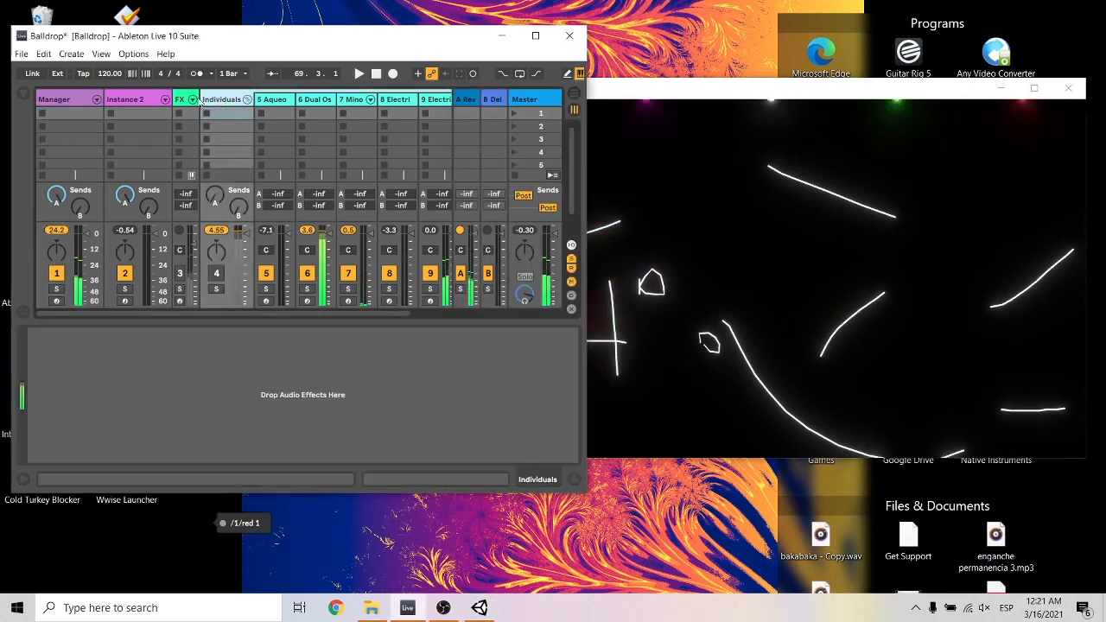
{"action": "left_click", "coordinate": [270, 99]}
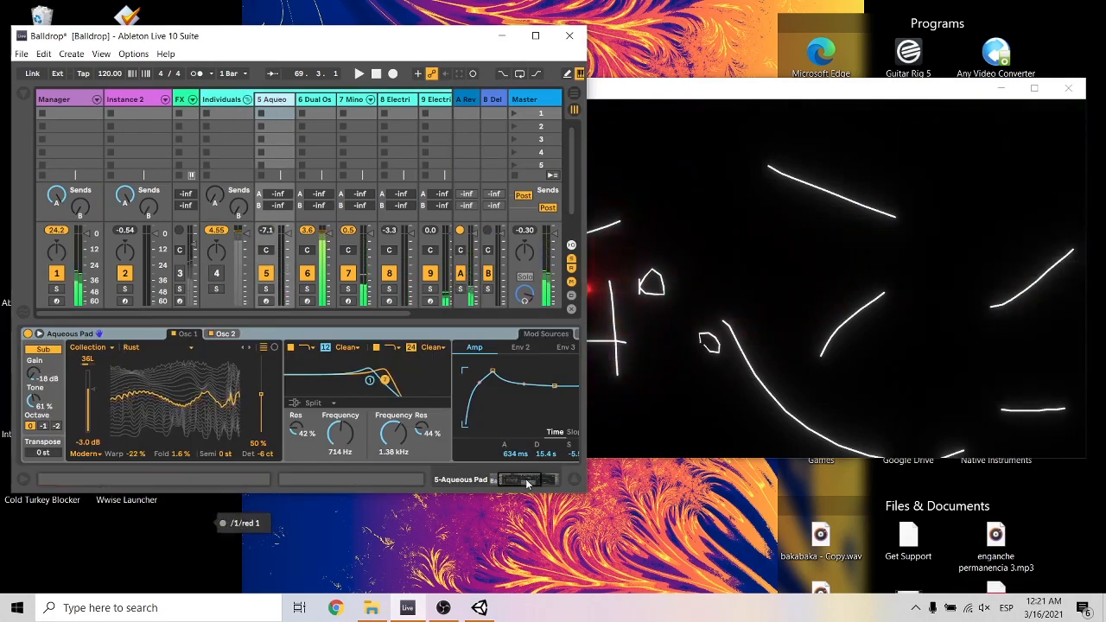
{"action": "left_click_drag", "start_coordinate": [528, 483], "coordinate": [506, 484]}
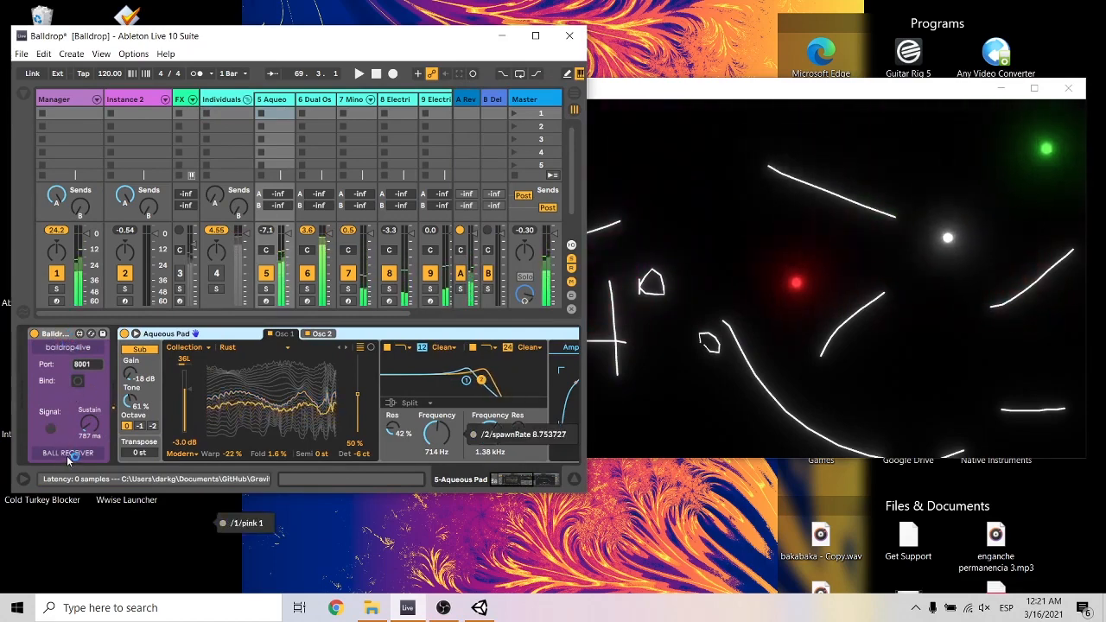
{"action": "left_click", "coordinate": [76, 100]}
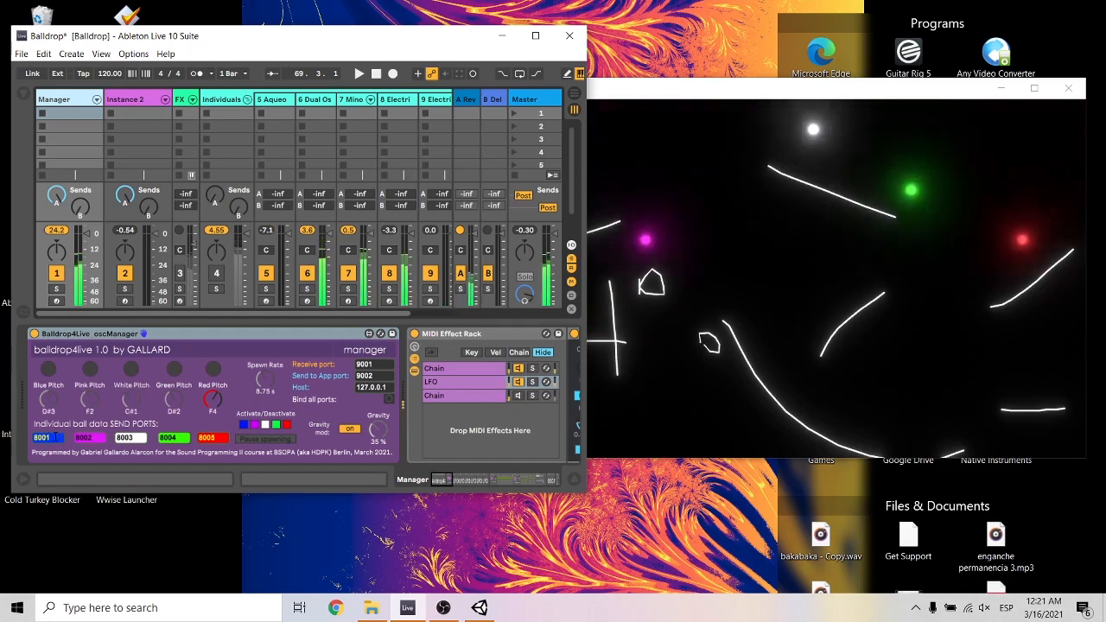
{"action": "left_click", "coordinate": [272, 101]}
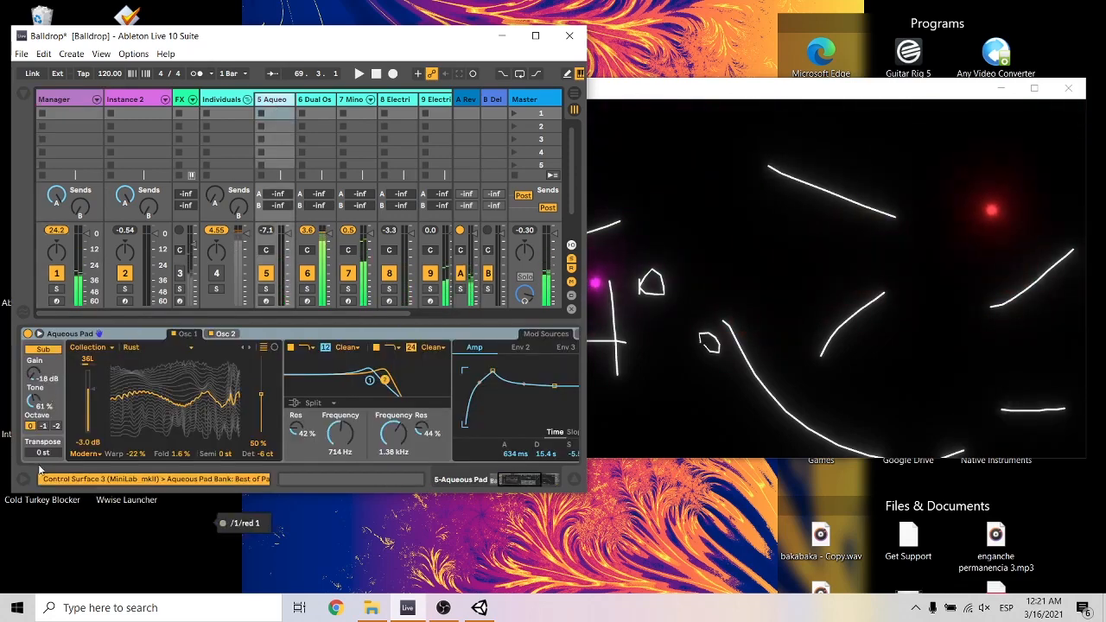
Examine the ball receiver ports on the Dual Osc2 Rubber Bass, 7 Mino, Electric Guitar and Electric Piano2 Bright tracks.
{"action": "left_click", "coordinate": [316, 100]}
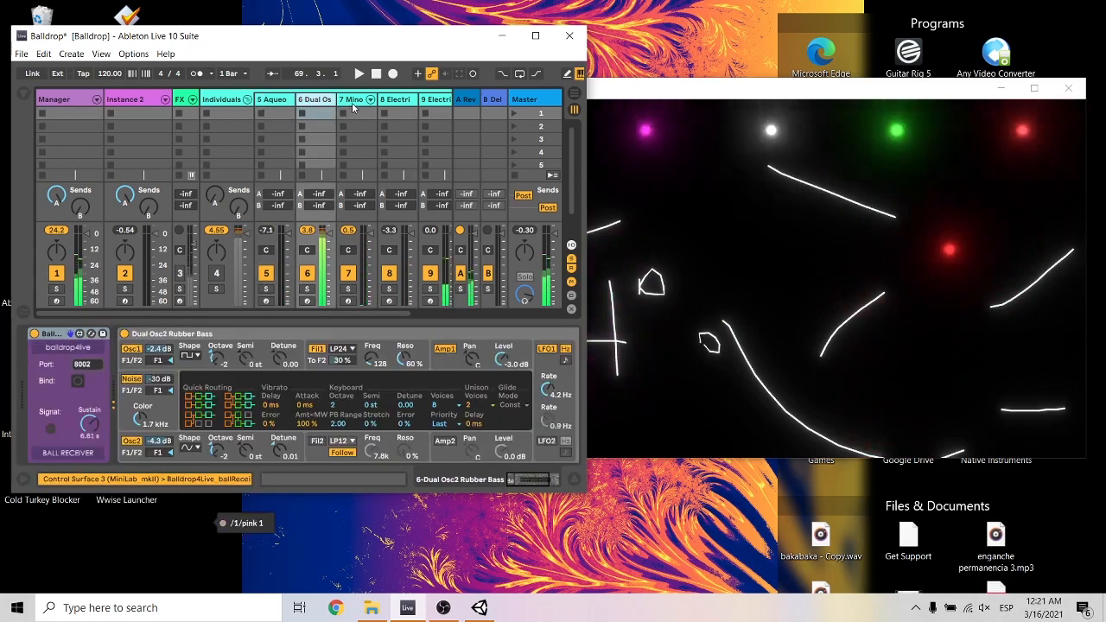
{"action": "left_click", "coordinate": [371, 123]}
{"action": "left_click", "coordinate": [390, 126]}
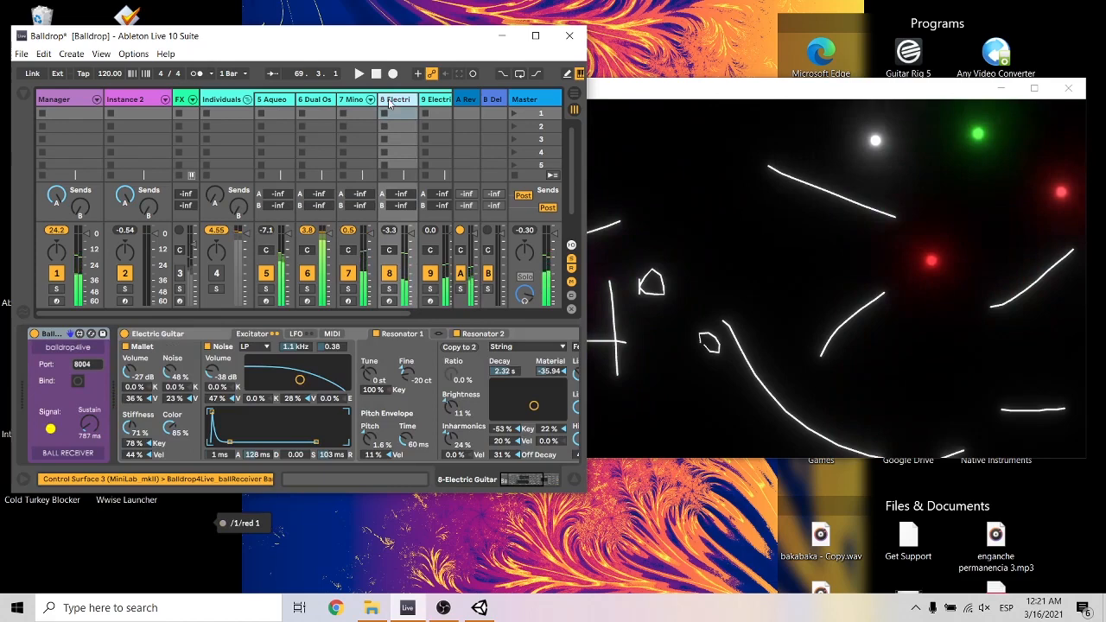
{"action": "left_click", "coordinate": [440, 101]}
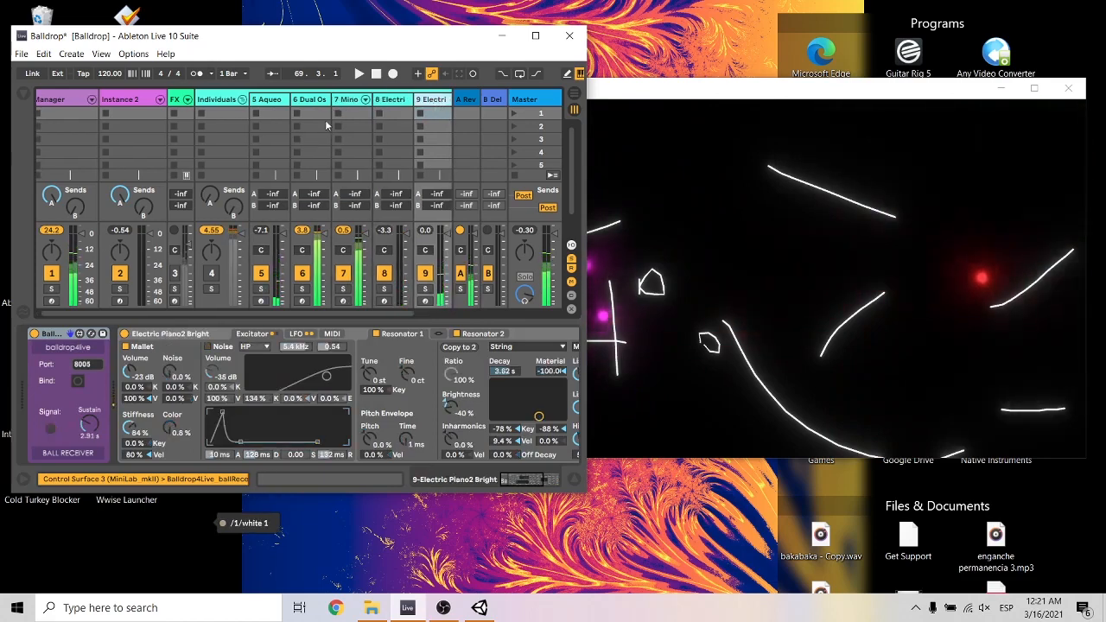
Deactivate the Manager track, activate the Individuals track, and pan the 6 Dual Osc2 track to 20L and 7 Mino to 22R.
{"action": "left_click", "coordinate": [75, 99]}
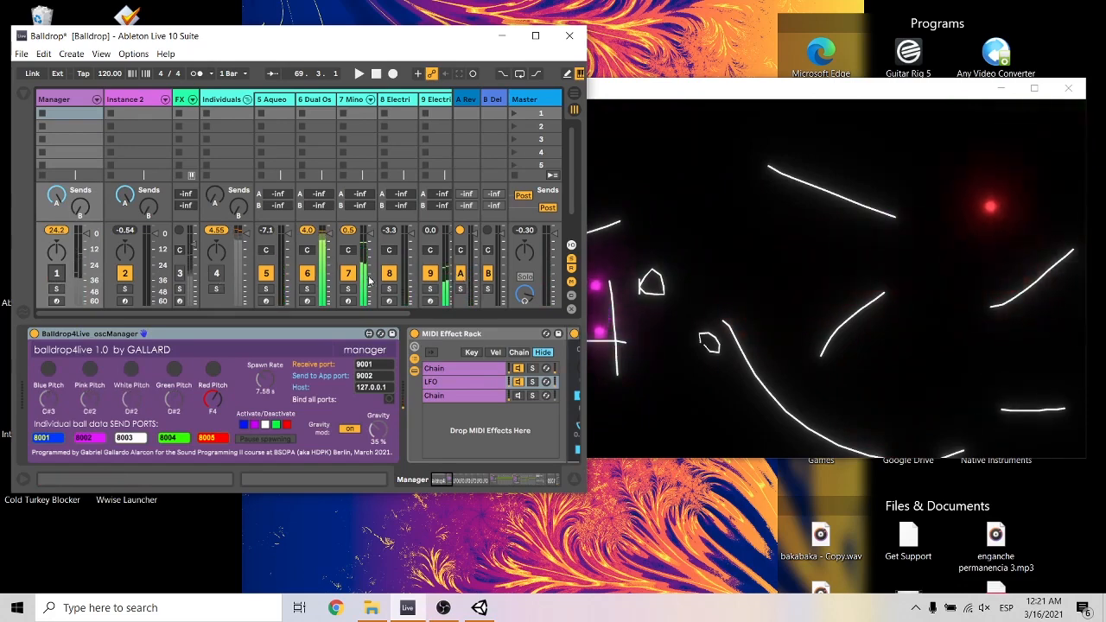
{"action": "left_click", "coordinate": [217, 273]}
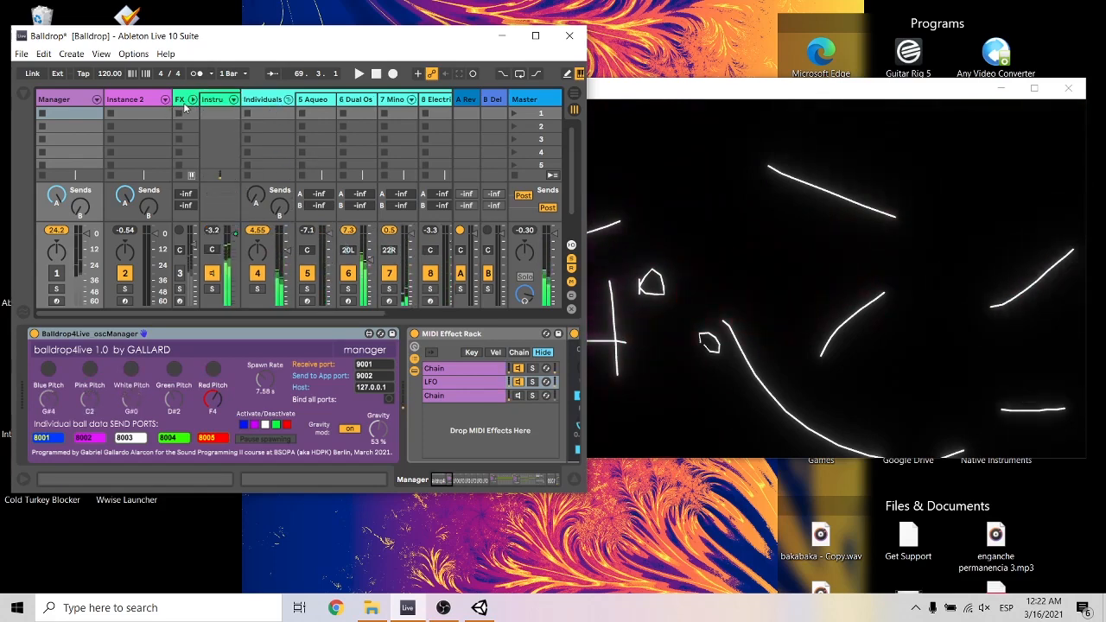
{"action": "left_click", "coordinate": [57, 102]}
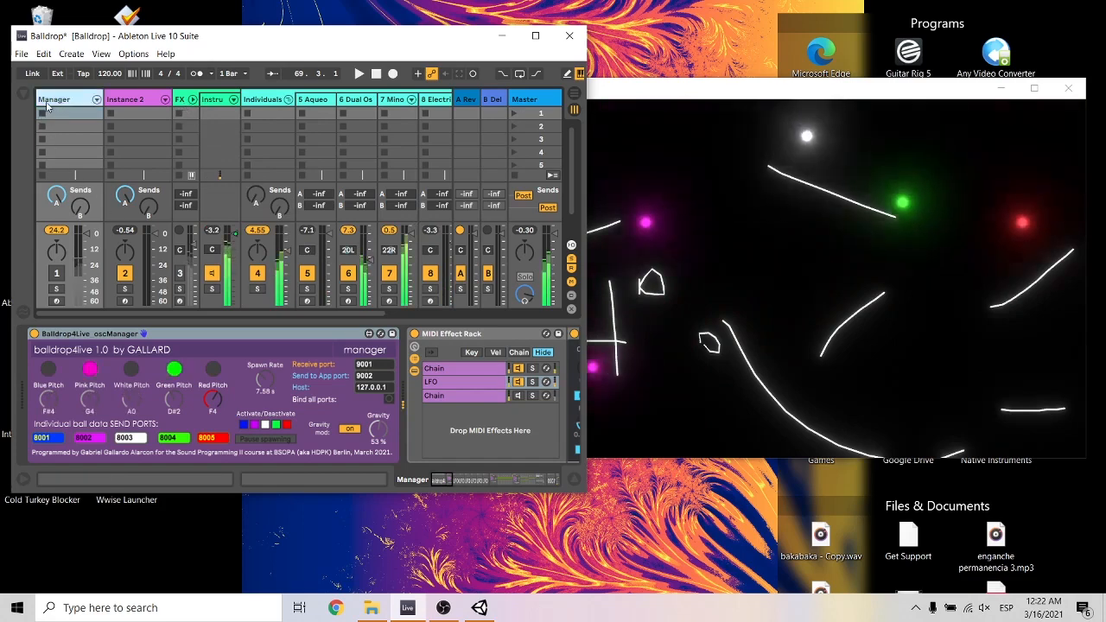
Examine the Manager track's three MIDI Effect Rack chains and the External Instrument and OSC Monitor further along its device chain.
{"action": "left_click", "coordinate": [364, 434]}
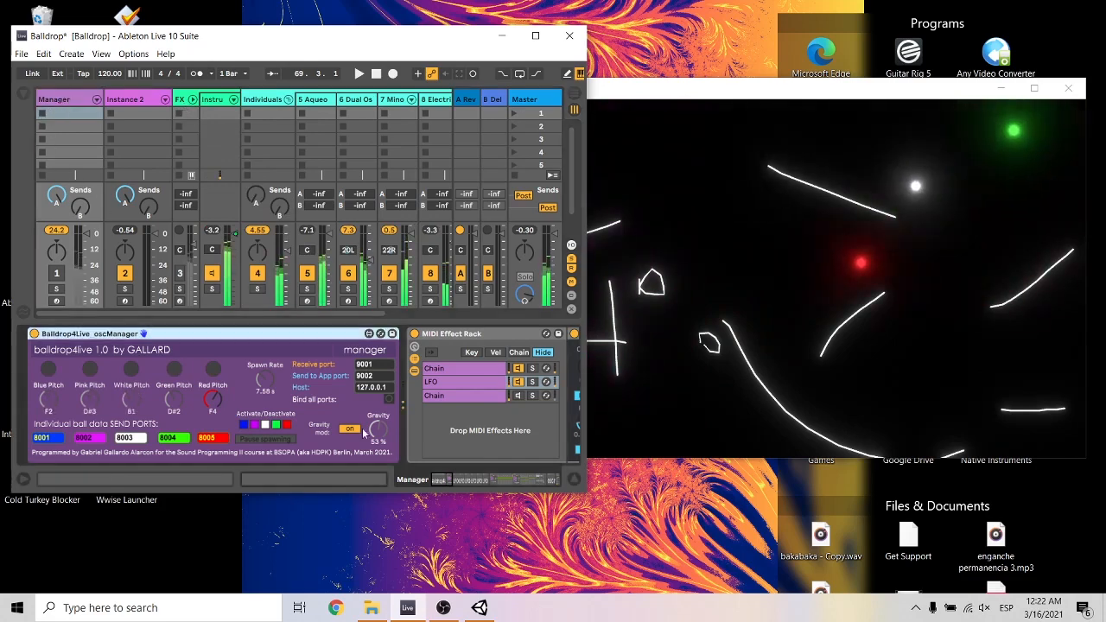
{"action": "left_click", "coordinate": [456, 481]}
{"action": "left_click", "coordinate": [259, 395]}
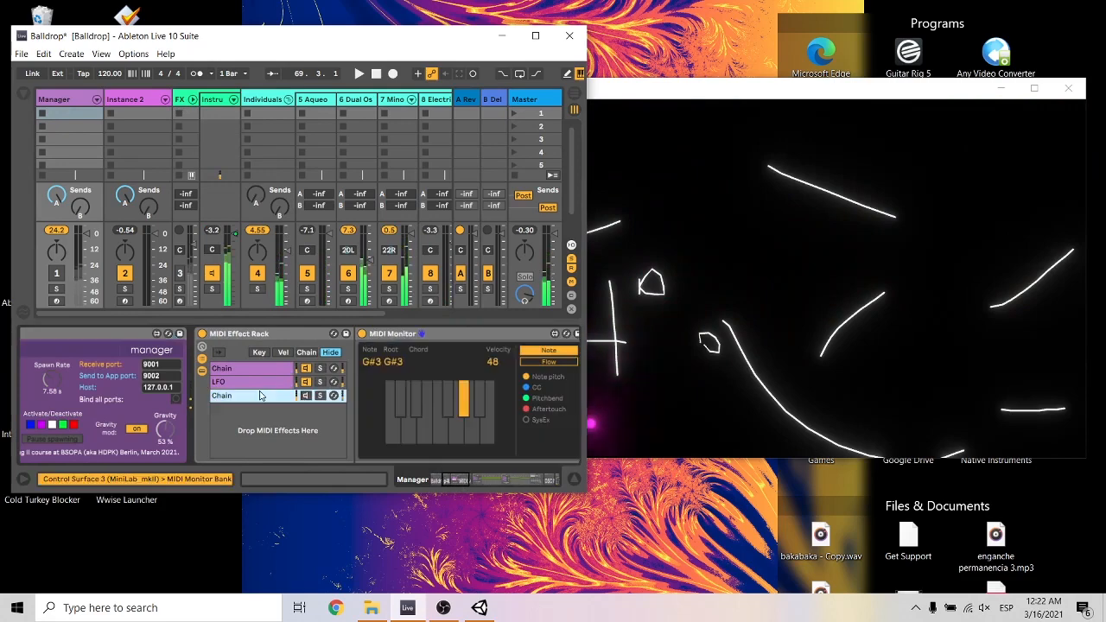
{"action": "left_click", "coordinate": [250, 382]}
{"action": "left_click", "coordinate": [248, 369]}
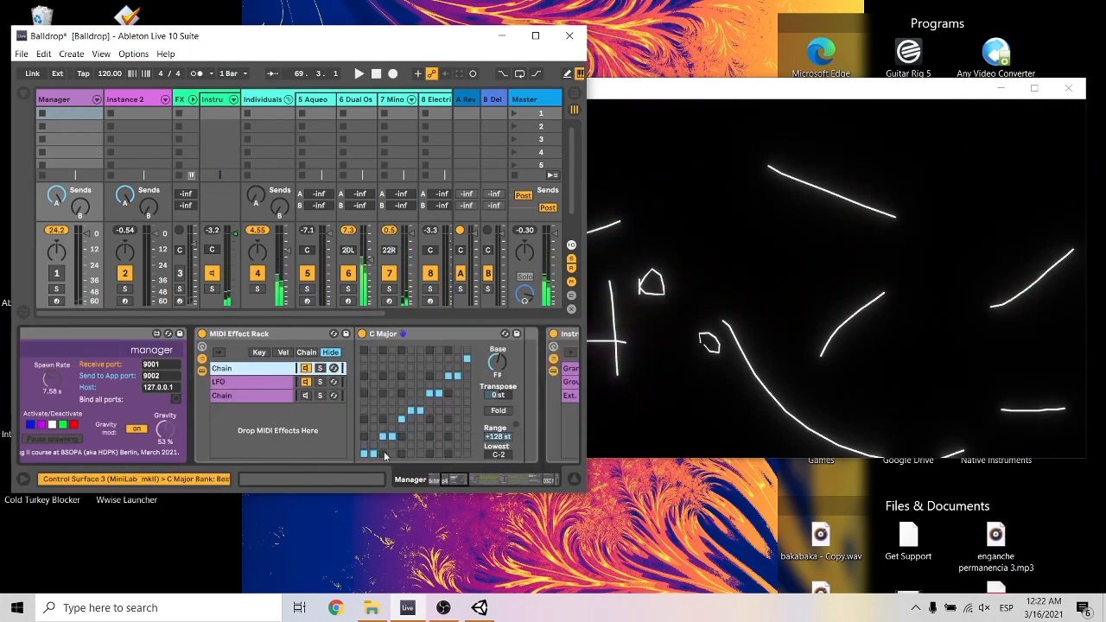
{"action": "left_click_drag", "start_coordinate": [450, 484], "coordinate": [527, 479]}
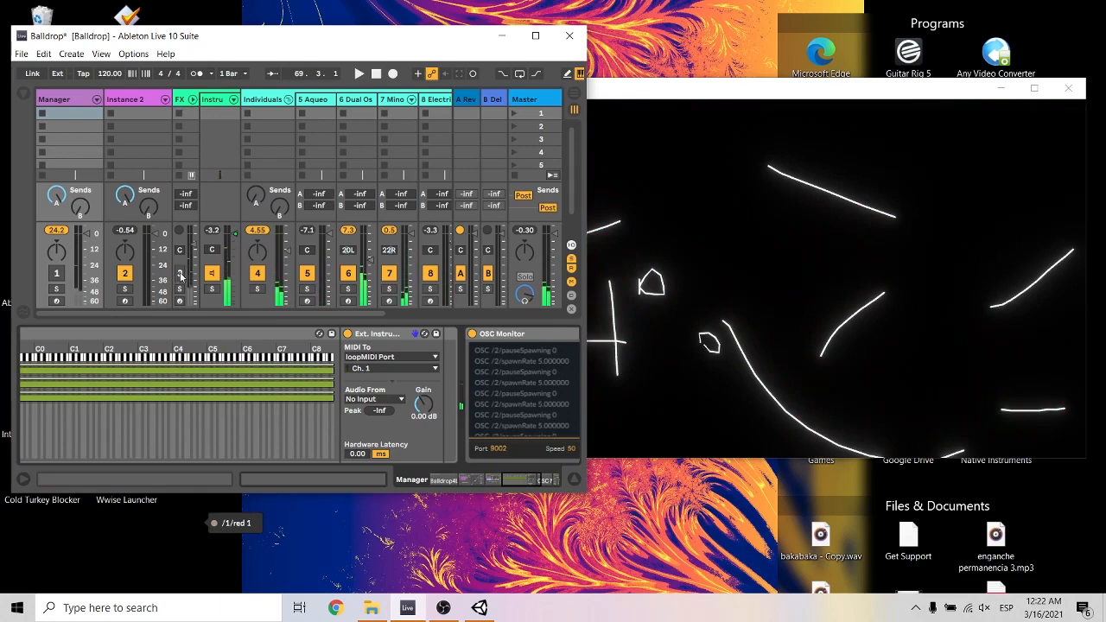
Activate and arm the FX track, record the incoming ball notes into its first clip slot, and inspect the recorded MIDI clip.
{"action": "left_click", "coordinate": [184, 276]}
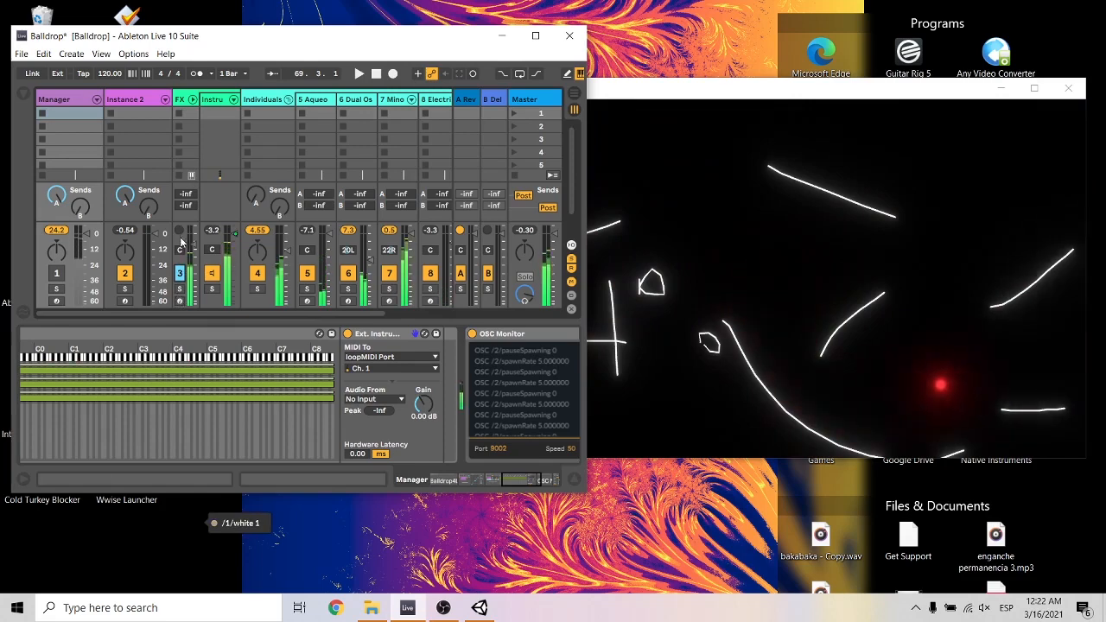
{"action": "left_click", "coordinate": [179, 300]}
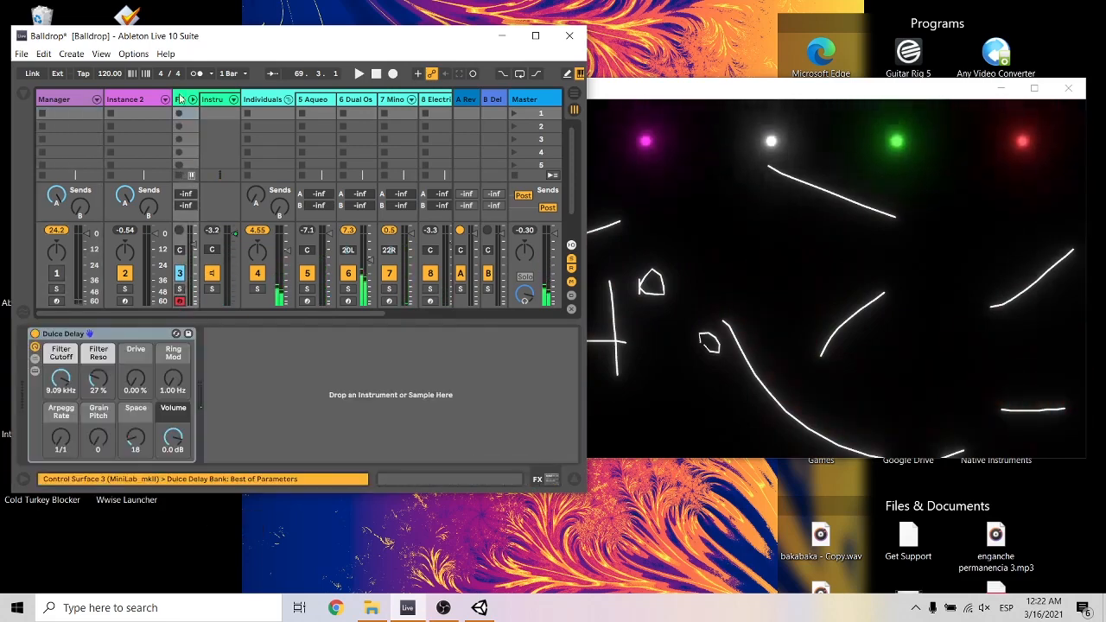
{"action": "left_click", "coordinate": [393, 73]}
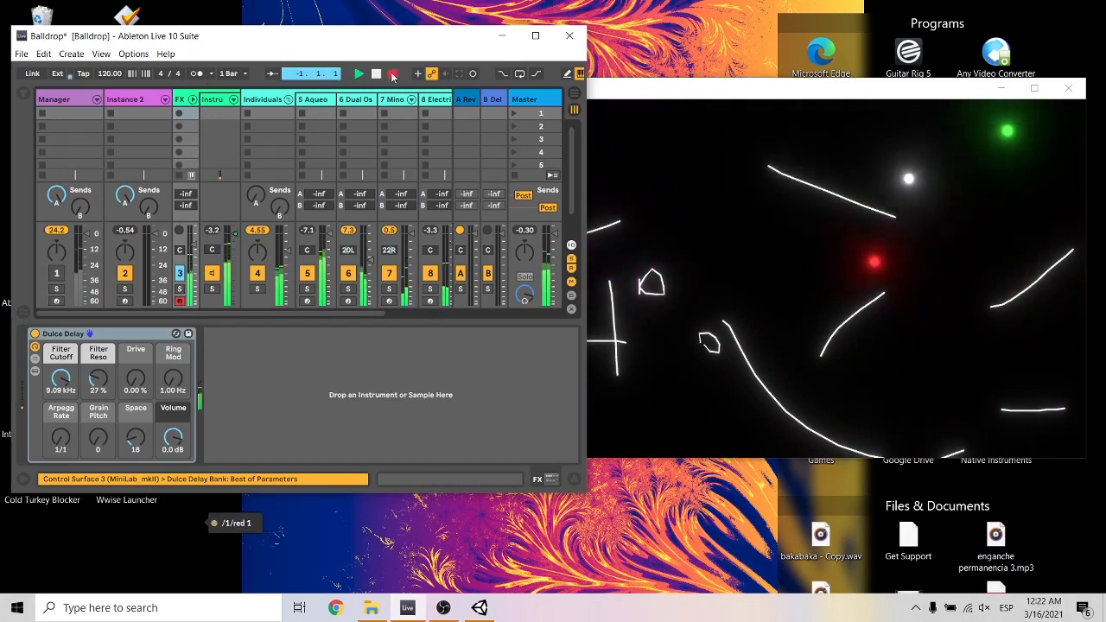
{"action": "left_click", "coordinate": [179, 114]}
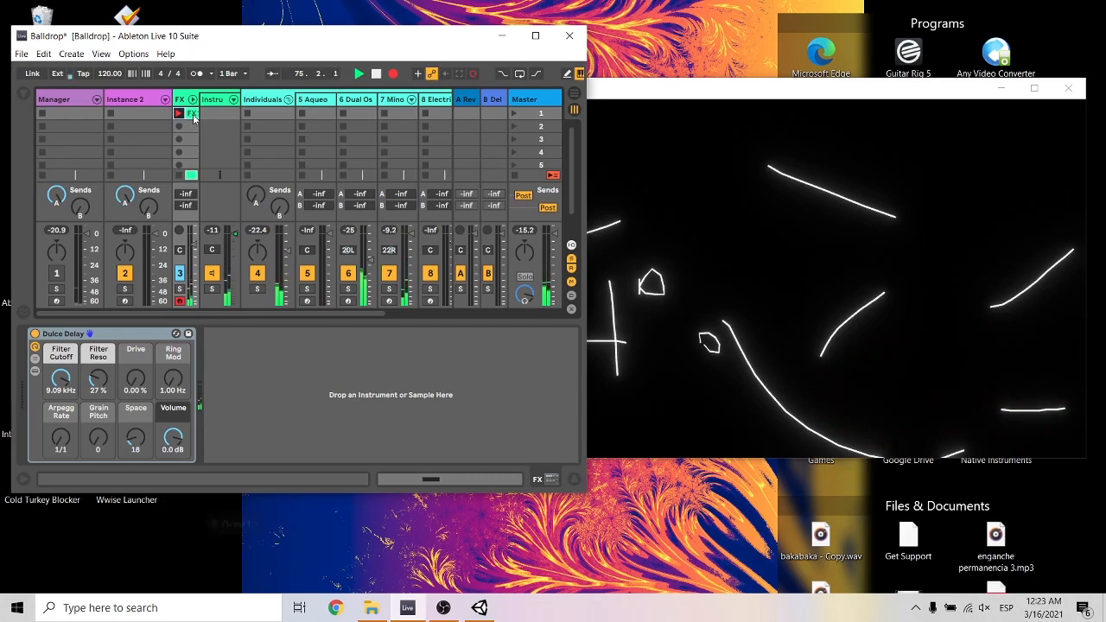
{"action": "left_click", "coordinate": [376, 74]}
{"action": "left_click", "coordinate": [192, 115]}
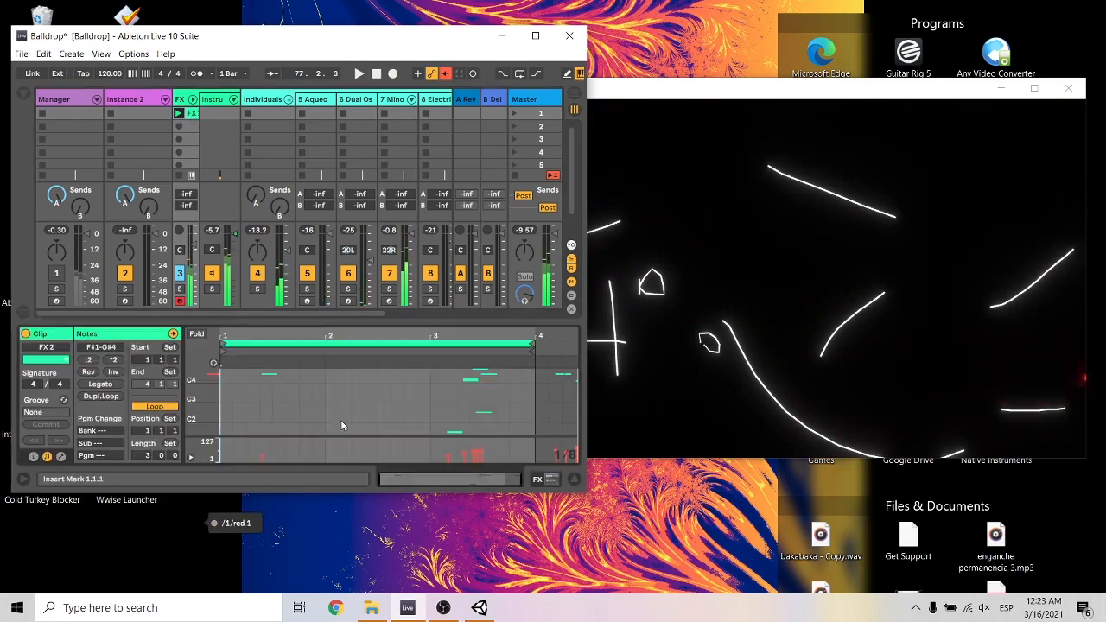
{"action": "scroll", "coordinate": [374, 403], "scroll_direction": "up", "scroll_amount": 3}
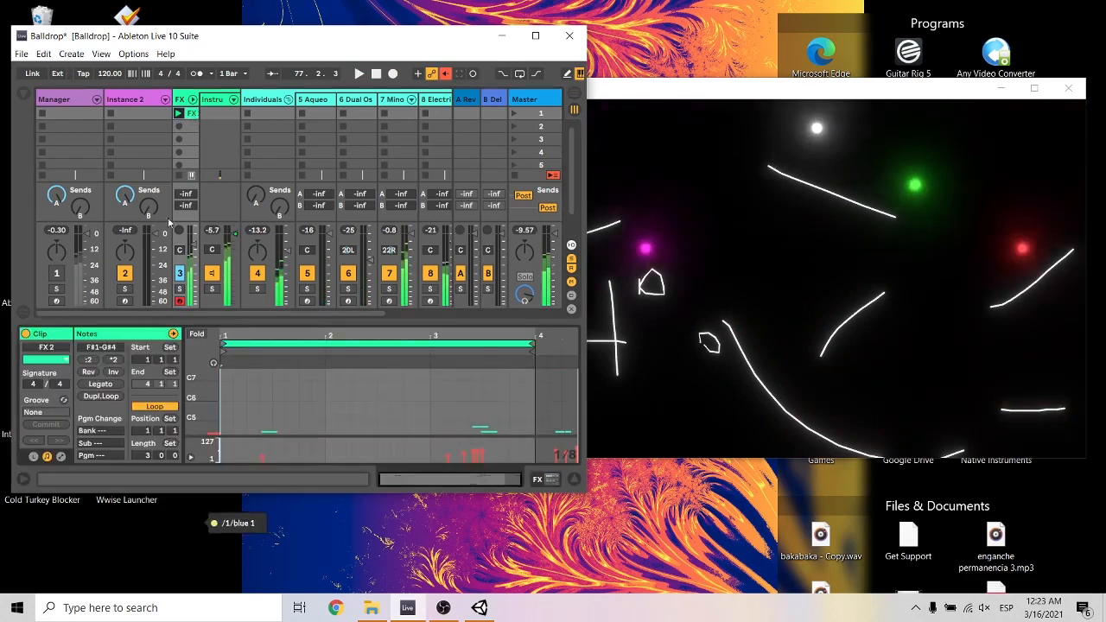
Compare the receive ports of the Manager and Instance 2 devices with the port in the ball display's transmitter settings.
{"action": "left_click", "coordinate": [270, 102]}
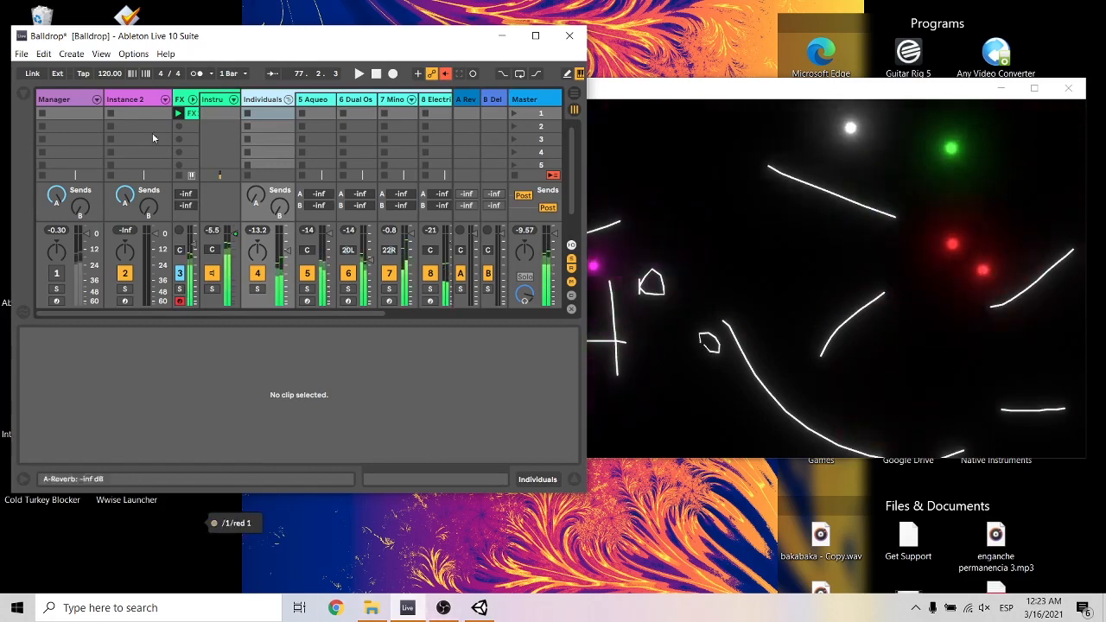
{"action": "double_click", "coordinate": [74, 101]}
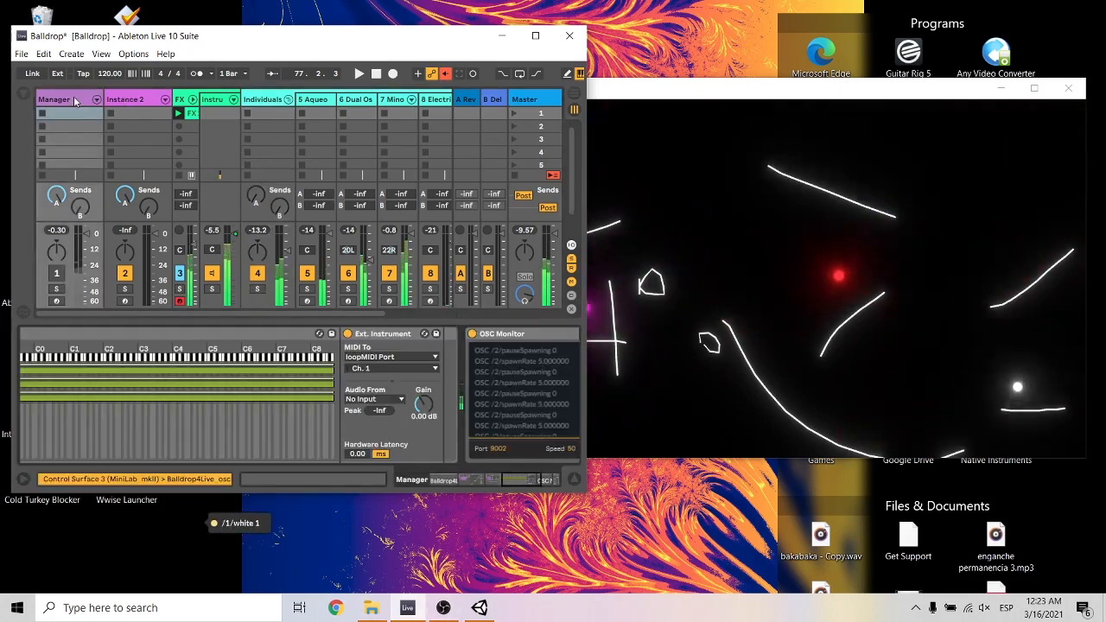
{"action": "left_click_drag", "start_coordinate": [508, 485], "coordinate": [426, 486]}
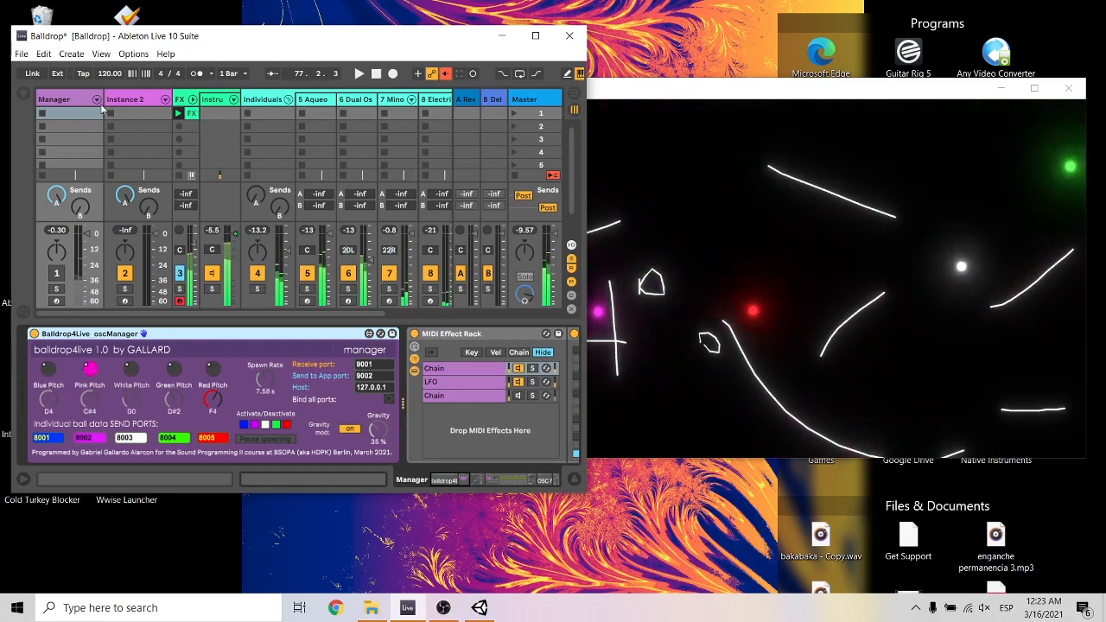
{"action": "left_click", "coordinate": [135, 101]}
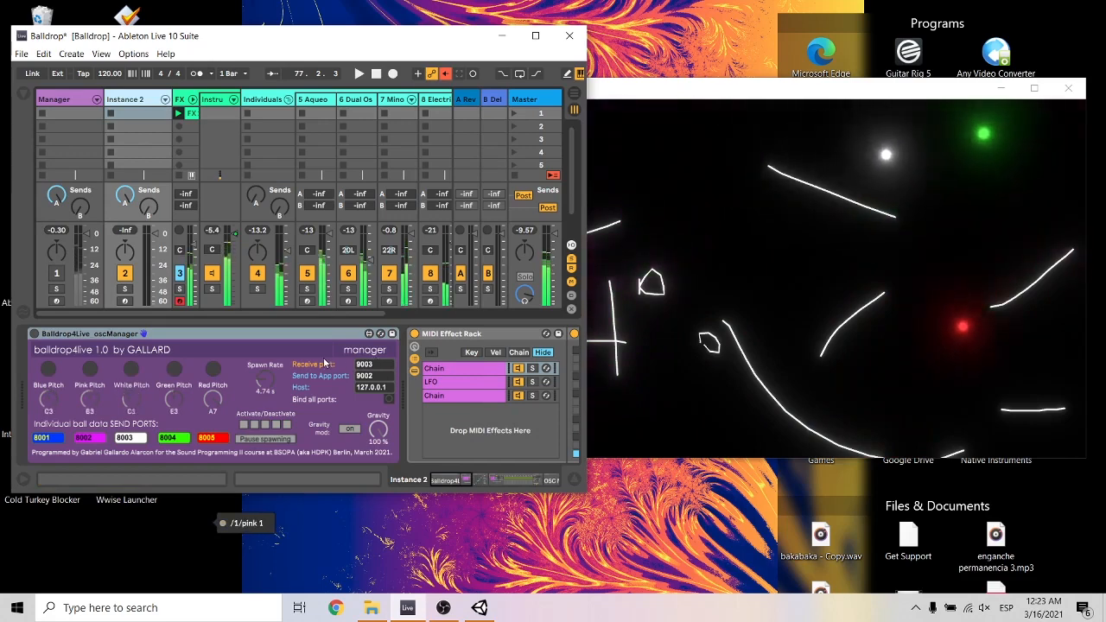
{"action": "left_click", "coordinate": [704, 90]}
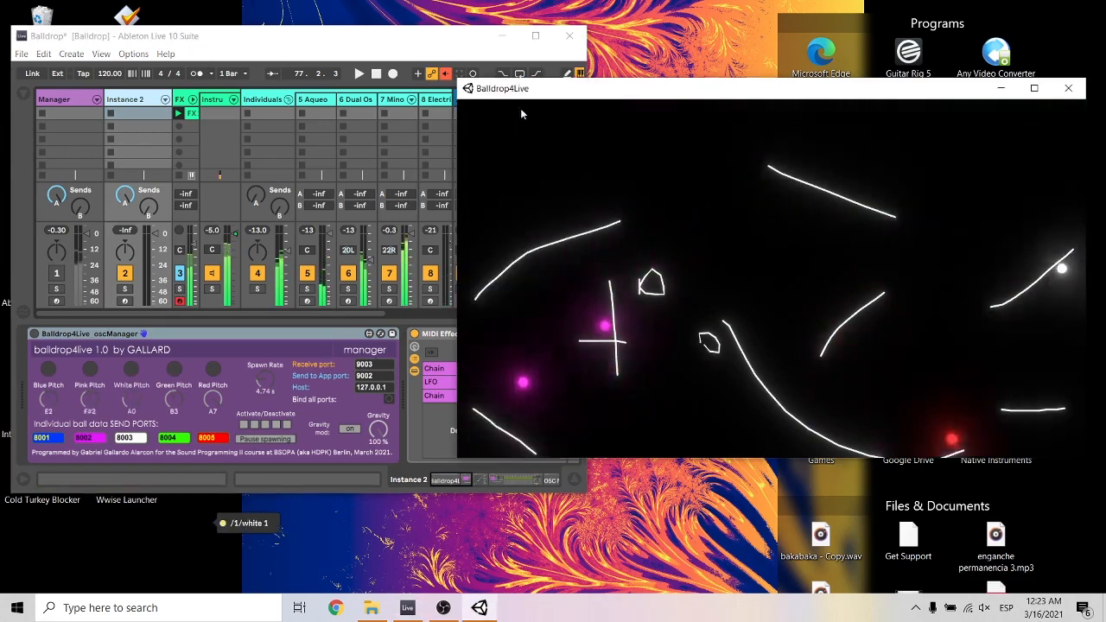
{"action": "left_click_drag", "start_coordinate": [538, 91], "coordinate": [563, 92]}
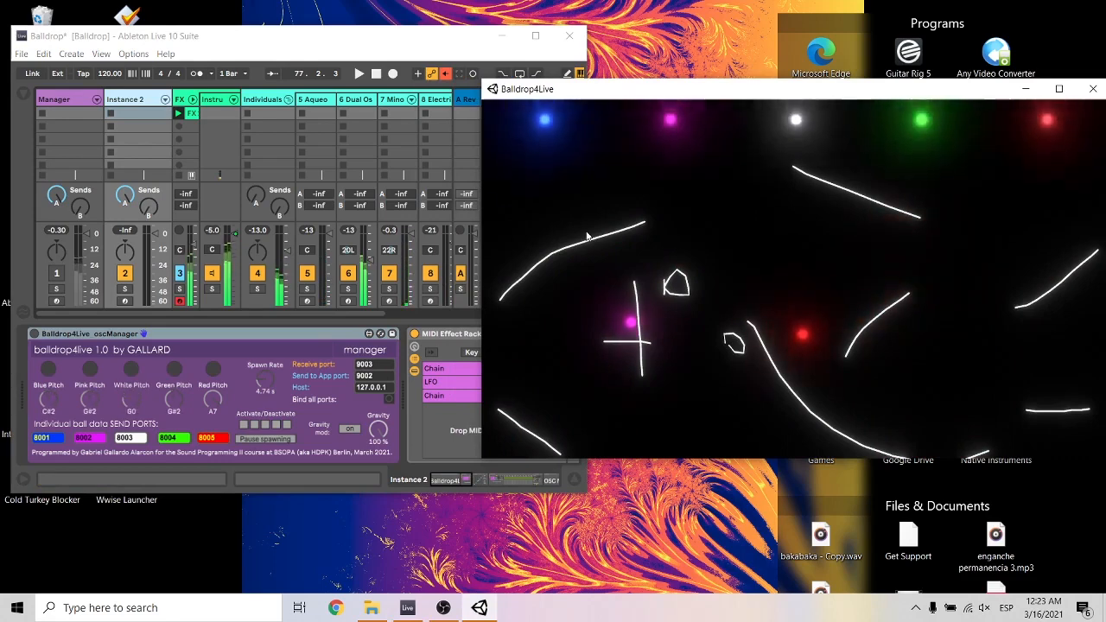
{"action": "key", "text": "F1"}
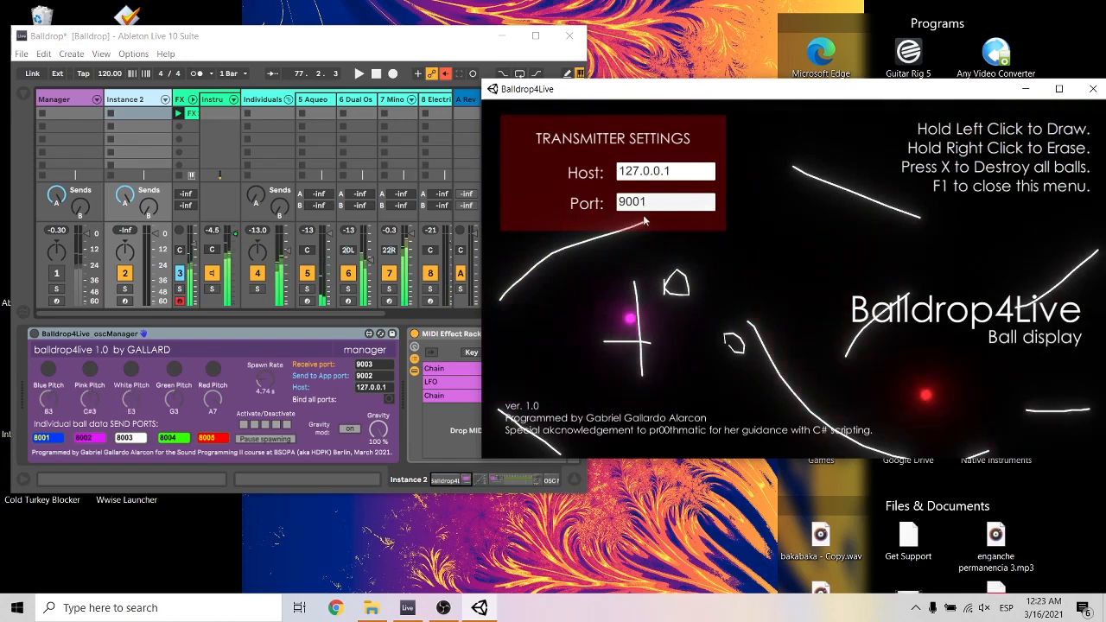
{"action": "key", "text": "F1"}
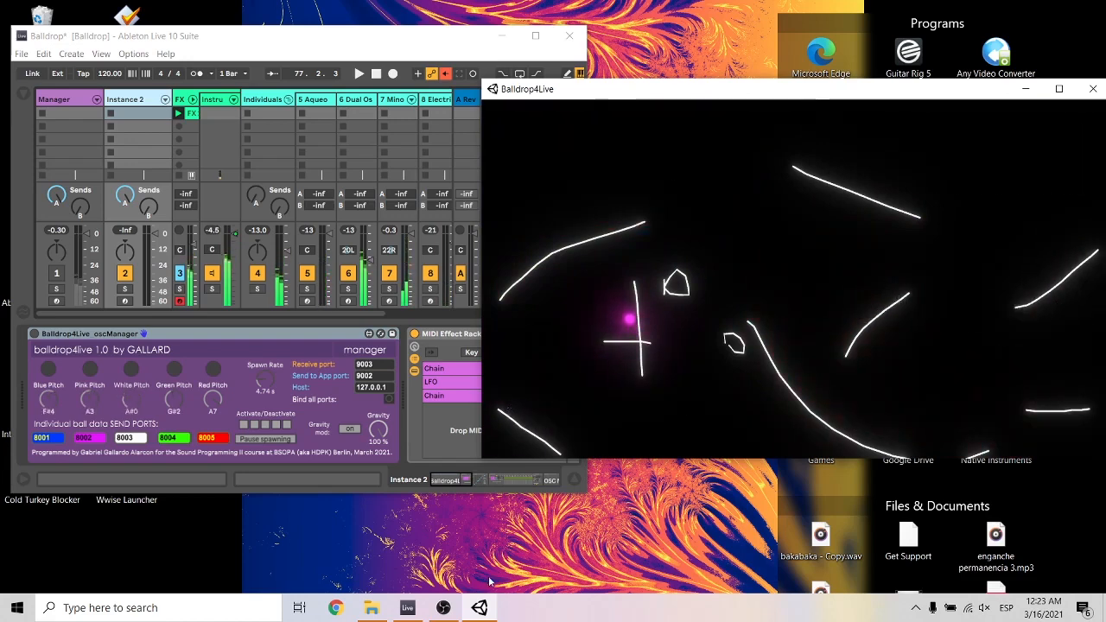
Launch a second ball display from Balldrop4Live.exe in the Build folder and set its transmitter port to 9003.
{"action": "left_click", "coordinate": [372, 608]}
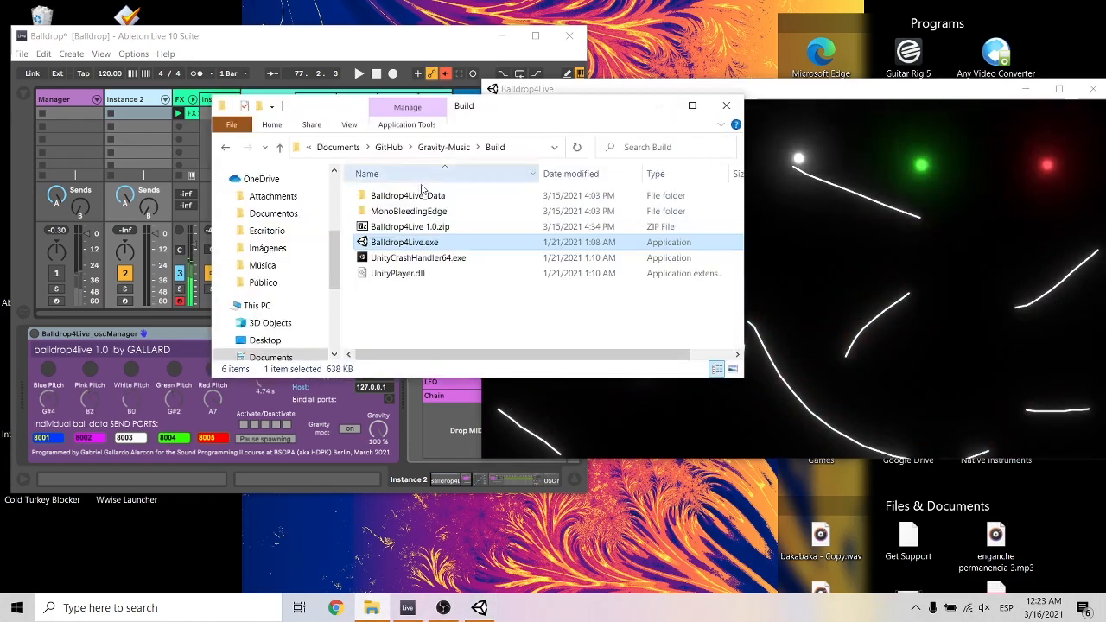
{"action": "double_click", "coordinate": [411, 245]}
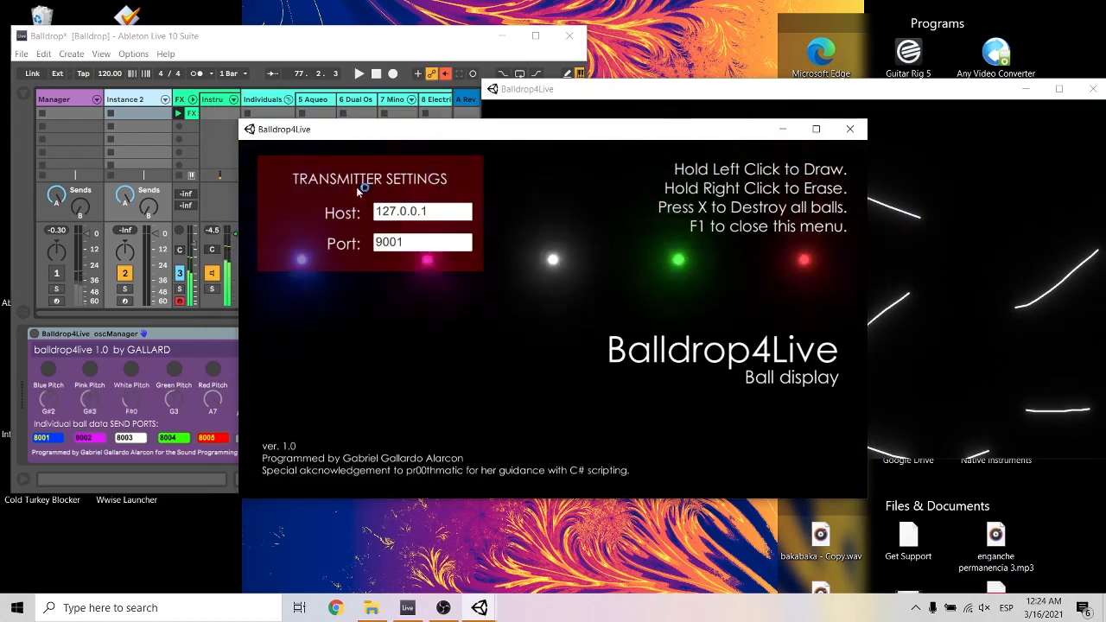
{"action": "left_click", "coordinate": [414, 248]}
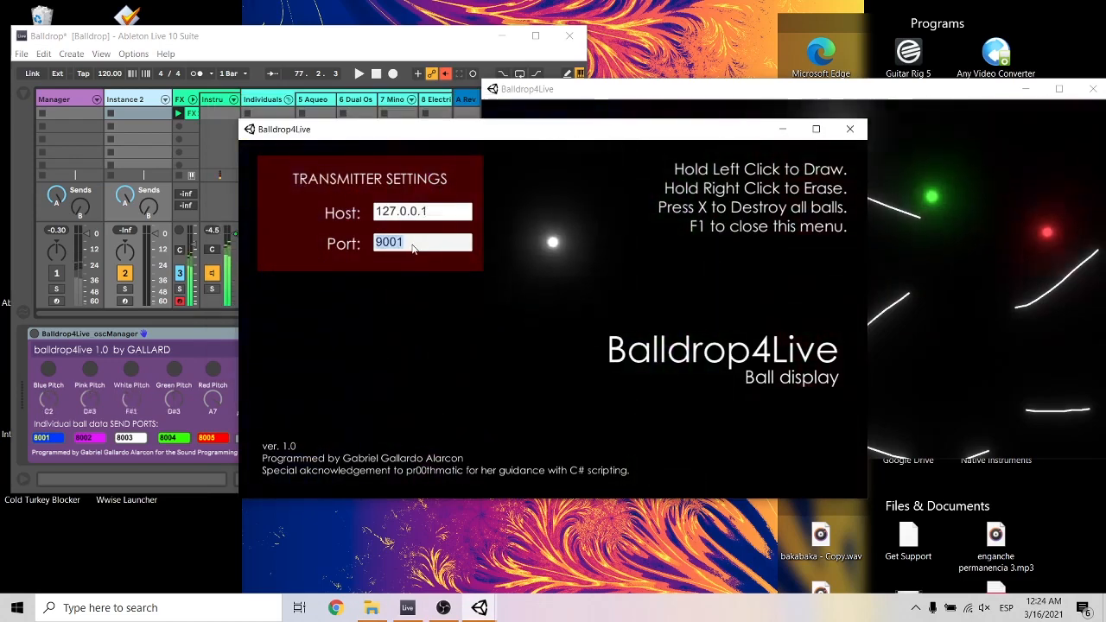
{"action": "type", "text": "9003"}
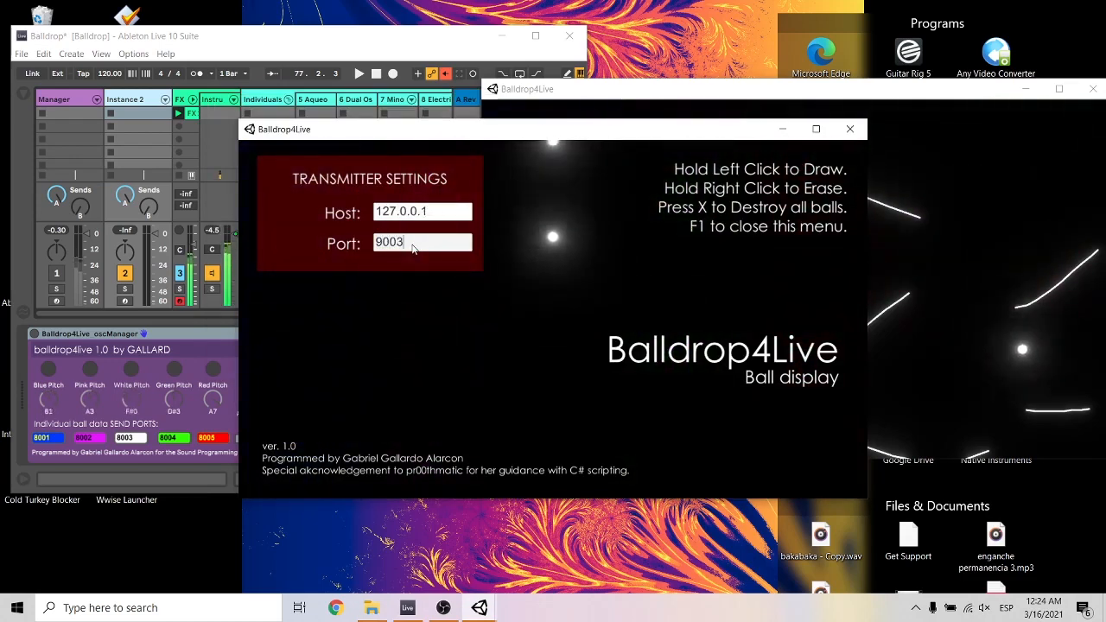
Position the two ball display windows one above the other and activate the Balldrop4Live manager device on the Instance 2 track.
{"action": "left_click_drag", "start_coordinate": [484, 129], "coordinate": [765, 355]}
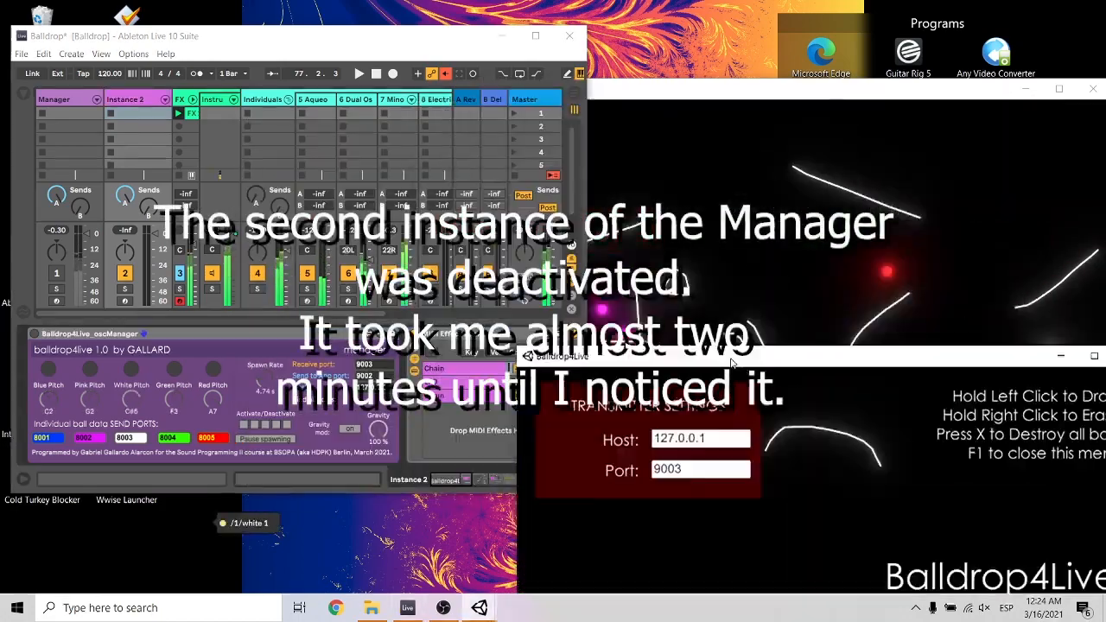
{"action": "left_click", "coordinate": [95, 220]}
{"action": "left_click_drag", "start_coordinate": [605, 155], "coordinate": [595, 26]}
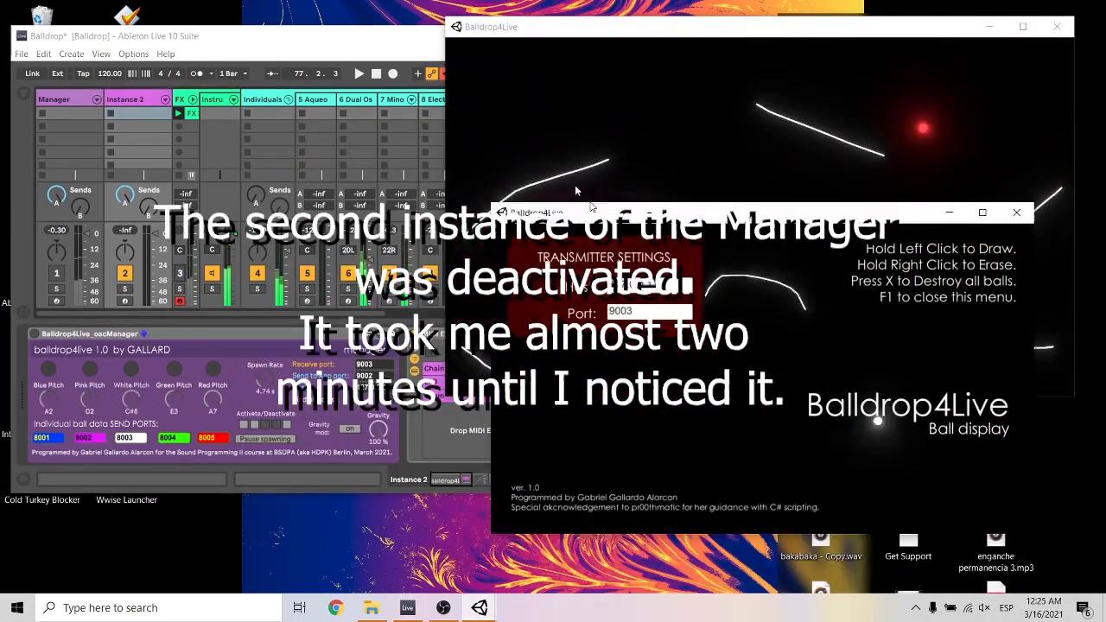
{"action": "left_click_drag", "start_coordinate": [579, 207], "coordinate": [861, 312]}
{"action": "left_click", "coordinate": [683, 87]}
{"action": "left_click_drag", "start_coordinate": [742, 309], "coordinate": [727, 180]}
{"action": "left_click", "coordinate": [371, 335]}
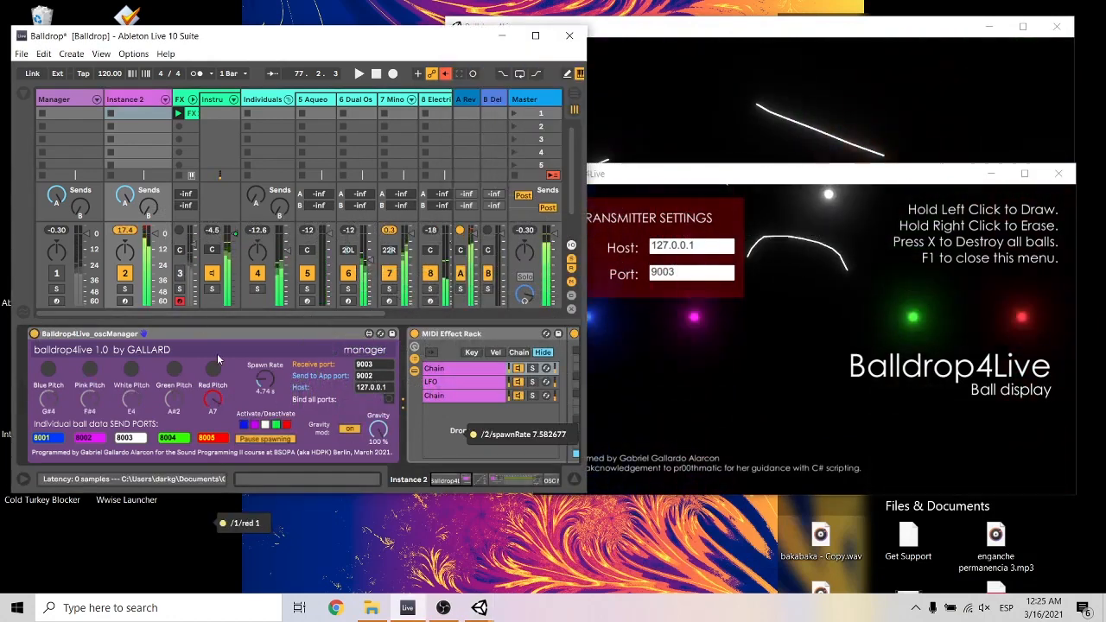
{"action": "left_click", "coordinate": [83, 336]}
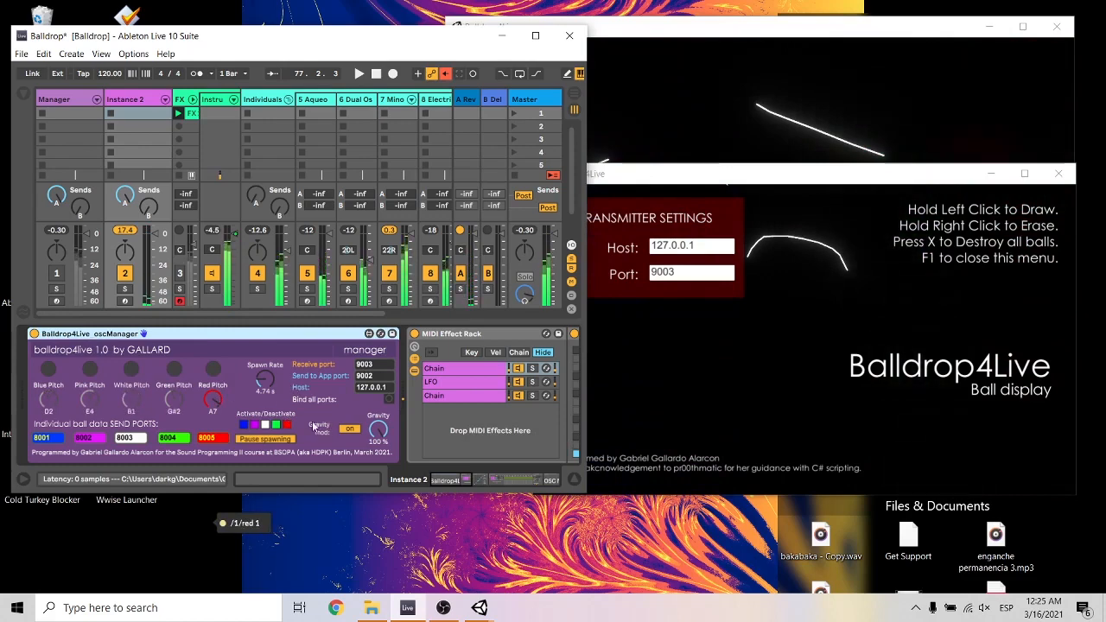
Draw a long gently descending line and a short, nearly horizontal line below the arch in the second ball display.
{"action": "left_click", "coordinate": [884, 330]}
{"action": "left_click_drag", "start_coordinate": [790, 327], "coordinate": [994, 365]}
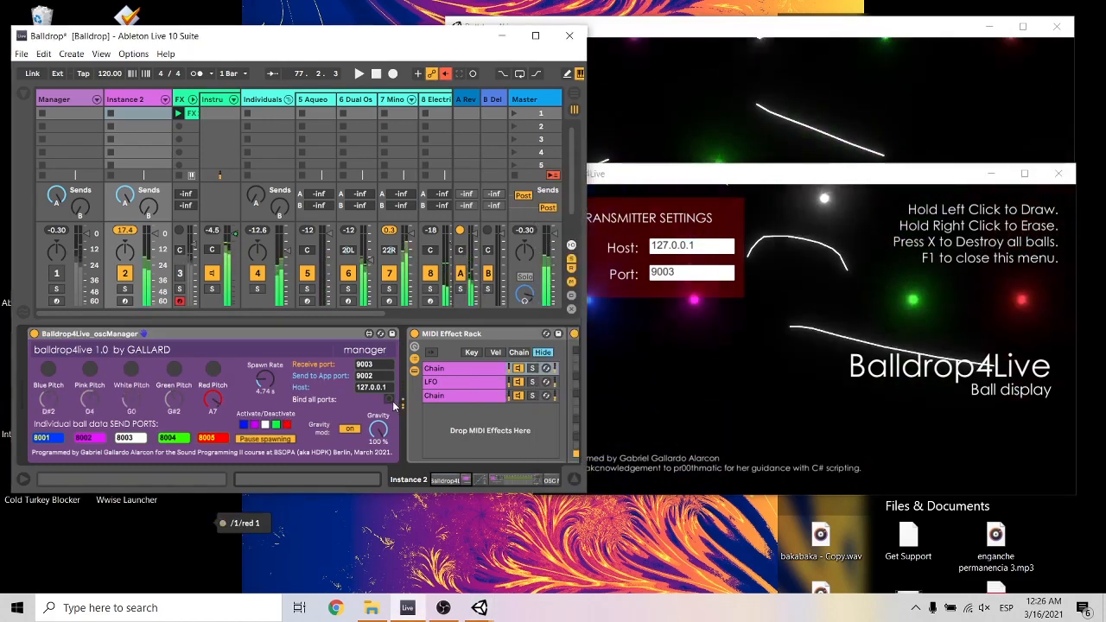
{"action": "left_click_drag", "start_coordinate": [589, 352], "coordinate": [688, 342]}
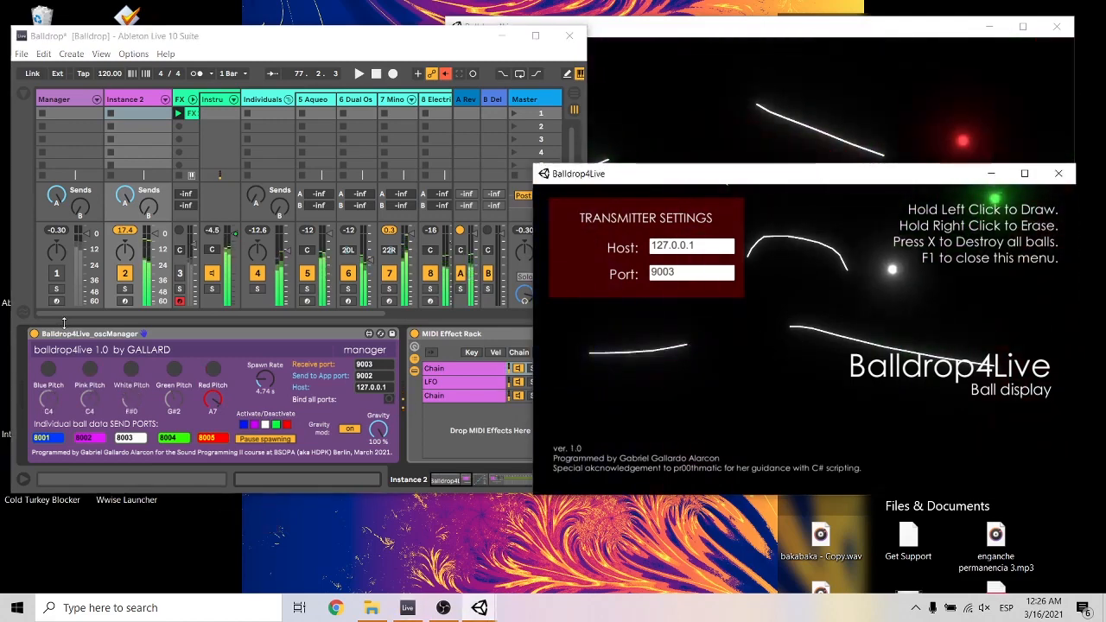
{"action": "left_click", "coordinate": [97, 338]}
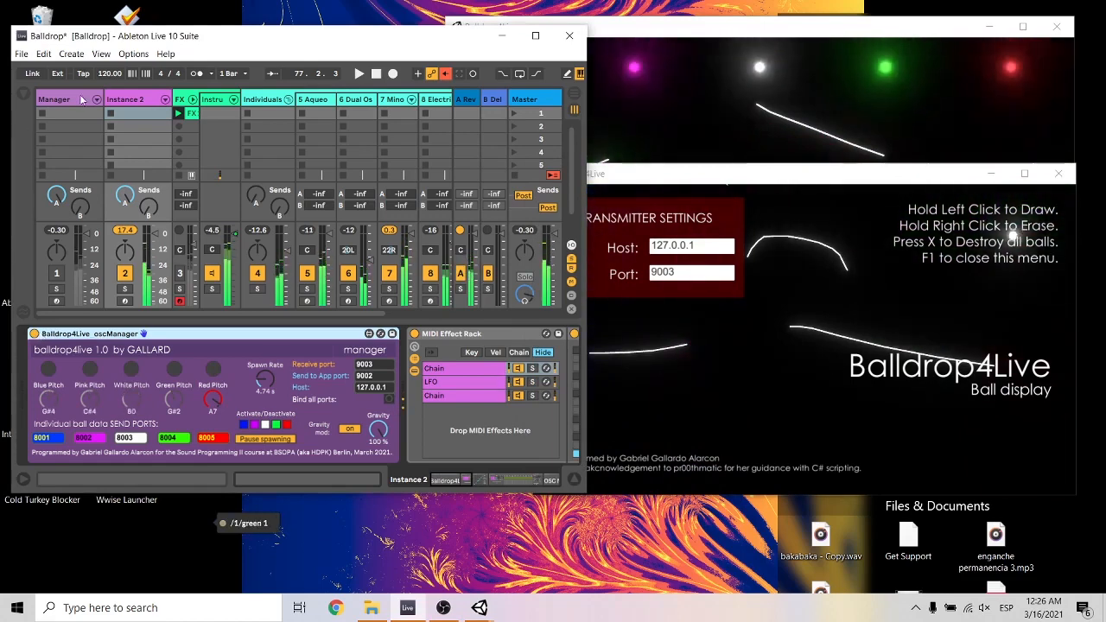
Hide the settings overlay in the second ball display and move that window below the first display.
{"action": "left_click", "coordinate": [770, 177]}
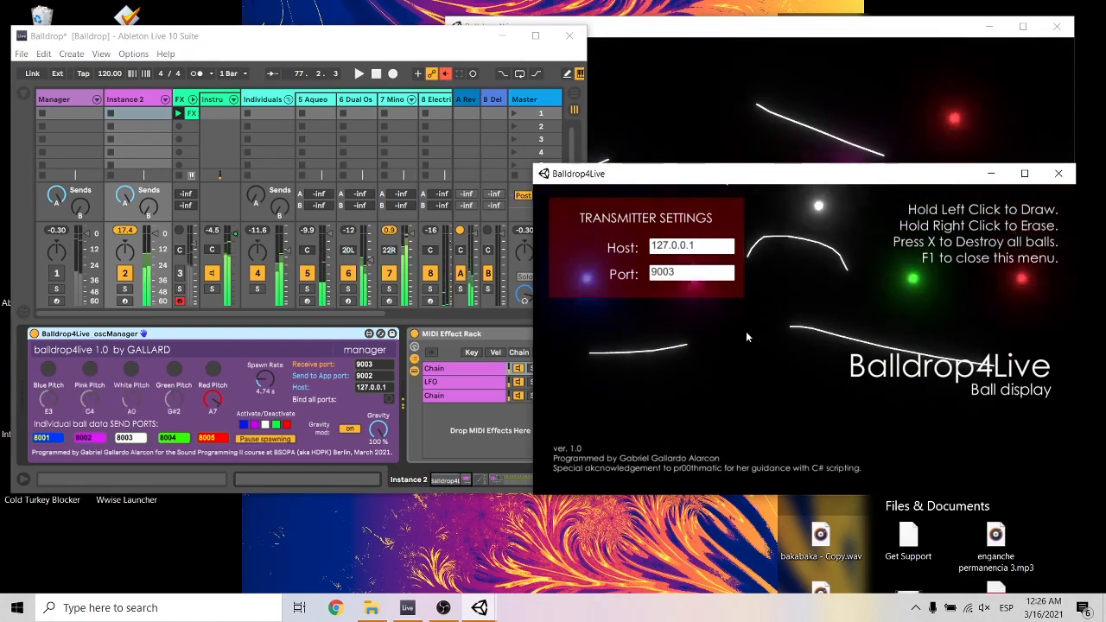
{"action": "key", "text": "F1"}
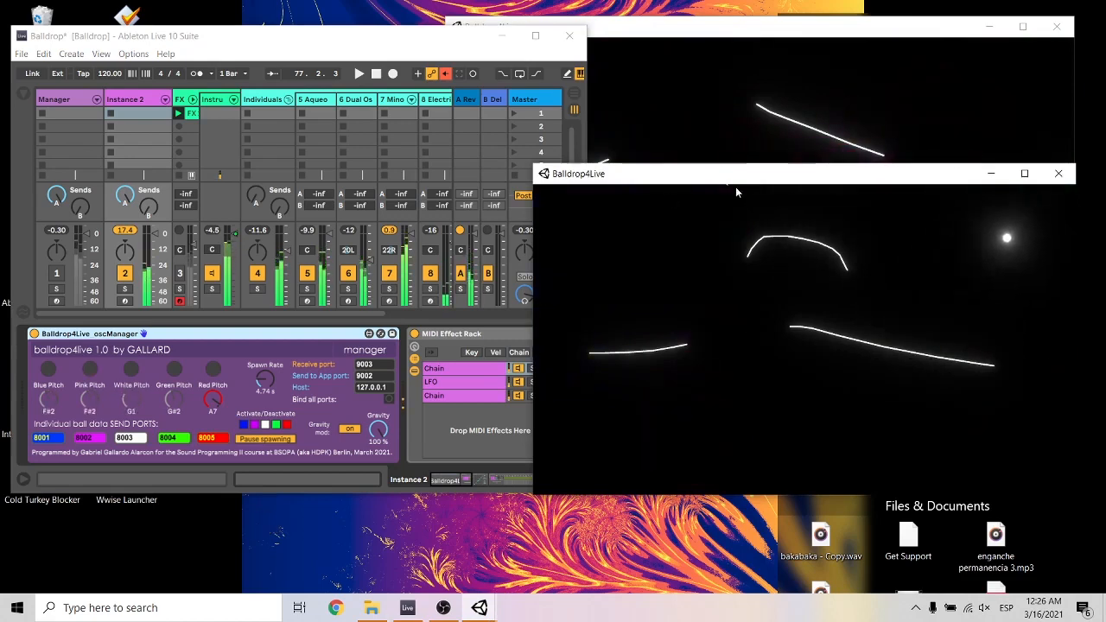
{"action": "left_click_drag", "start_coordinate": [736, 177], "coordinate": [765, 327]}
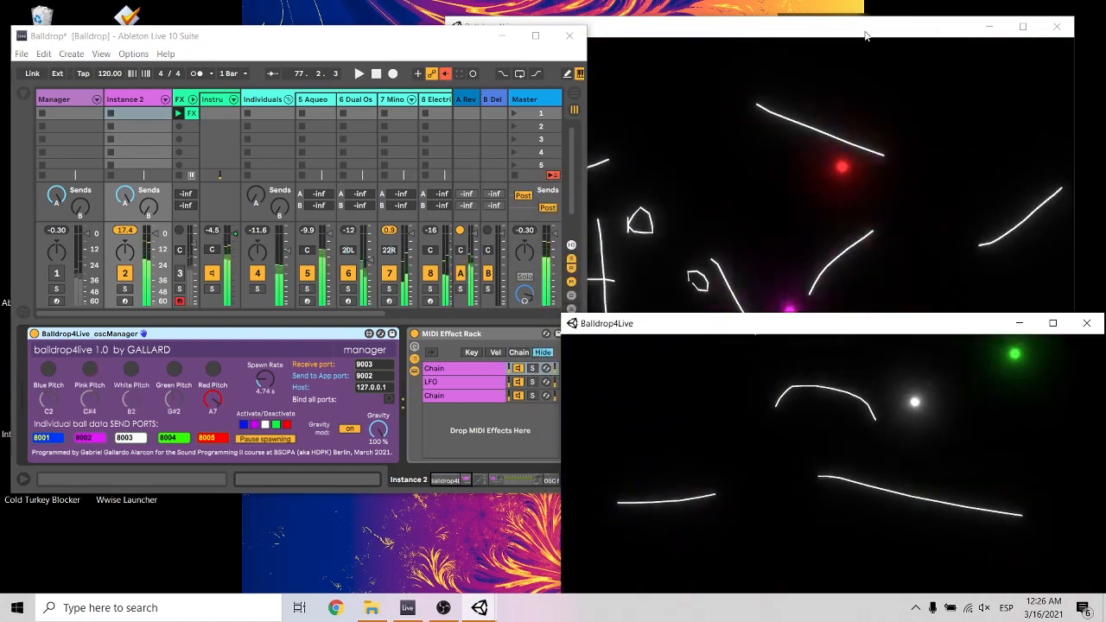
{"action": "left_click_drag", "start_coordinate": [866, 32], "coordinate": [895, 16]}
{"action": "left_click", "coordinate": [803, 464]}
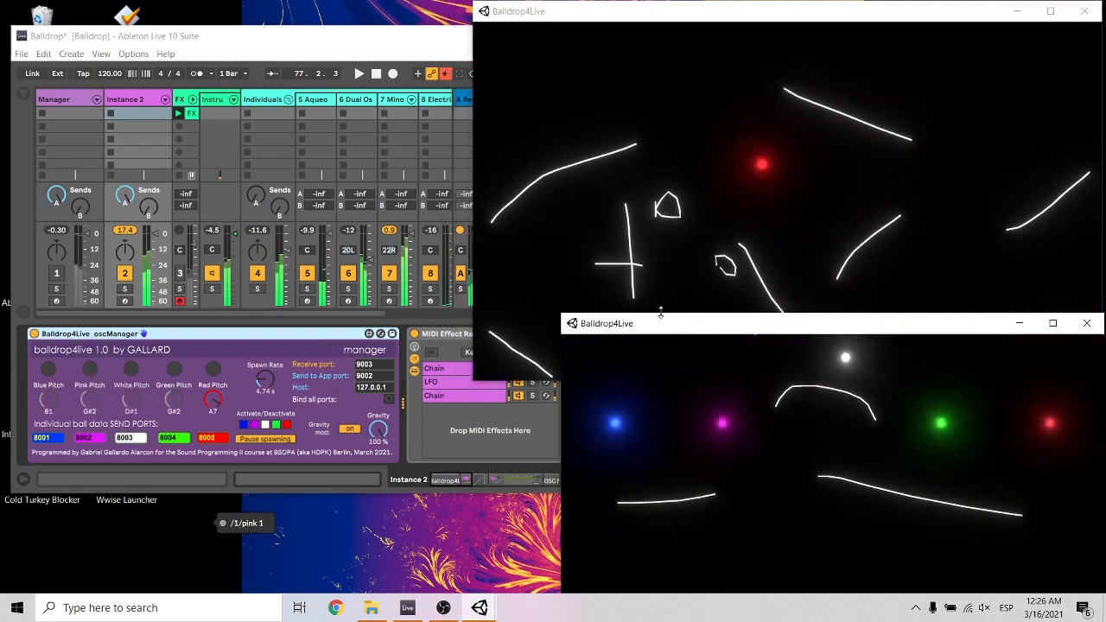
Shrink and stack the two ball display windows beside Live, and draw a long descending line above the arch in the second display.
{"action": "left_click_drag", "start_coordinate": [670, 322], "coordinate": [444, 201]}
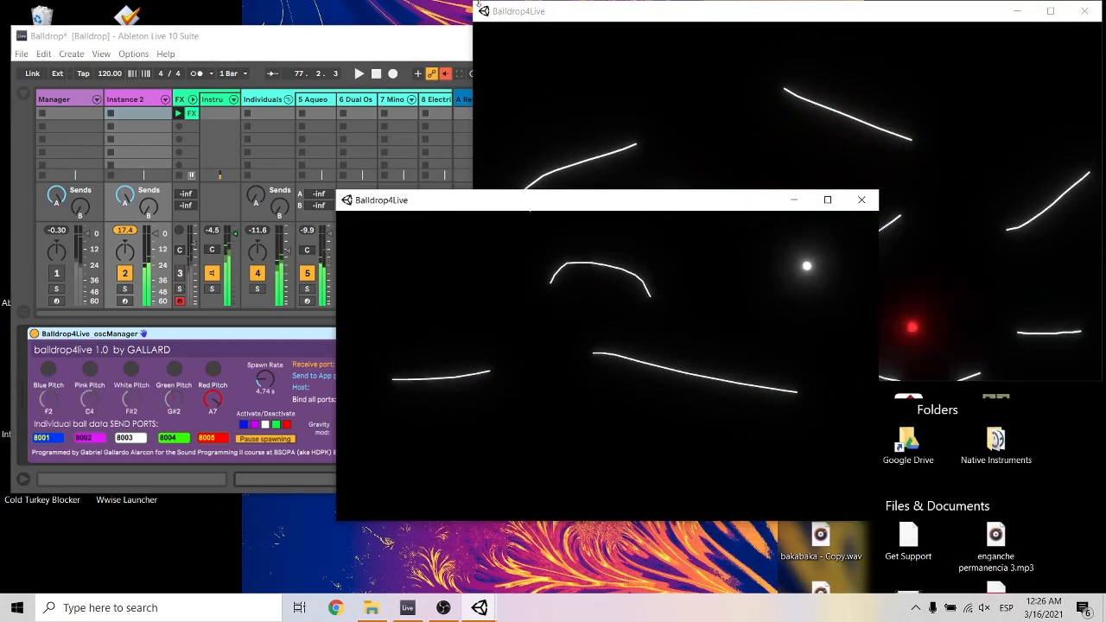
{"action": "left_click_drag", "start_coordinate": [482, 3], "coordinate": [685, 73]}
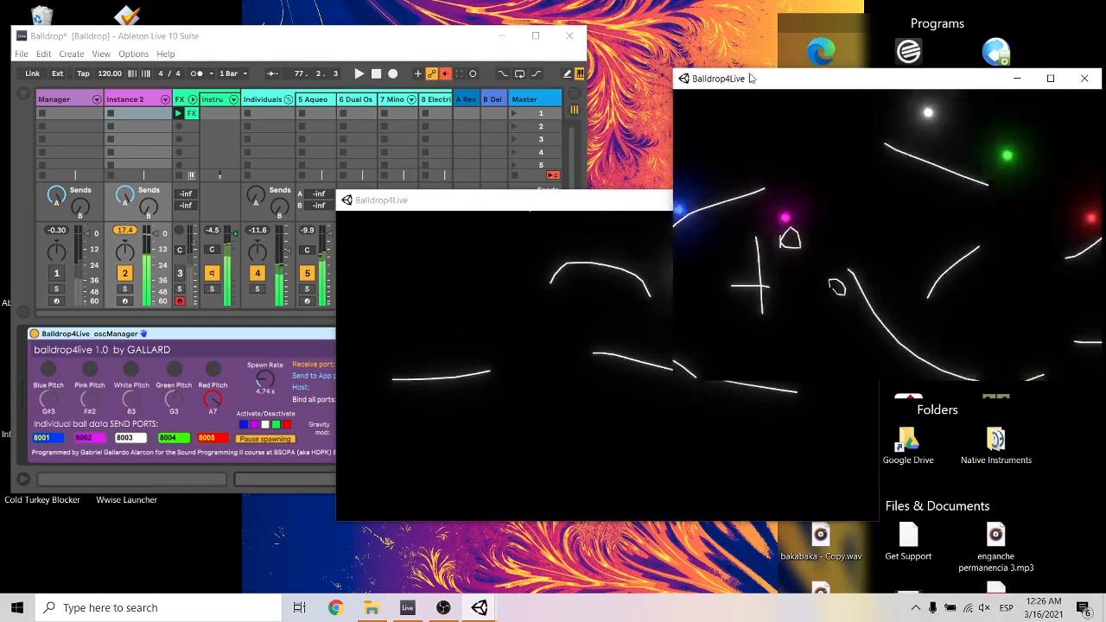
{"action": "left_click_drag", "start_coordinate": [772, 74], "coordinate": [687, 21]}
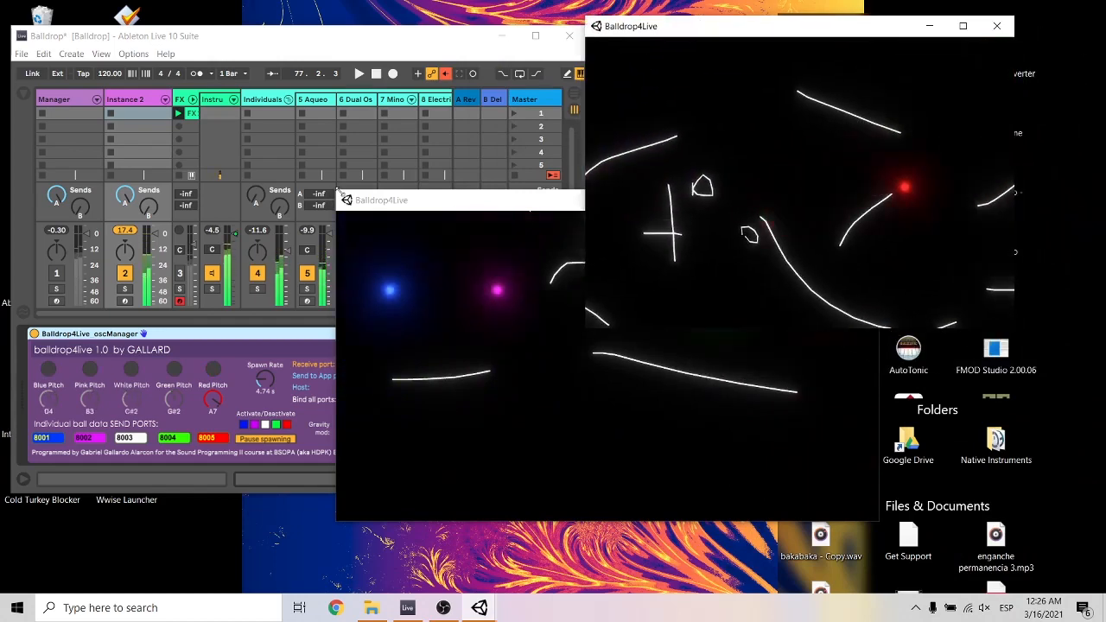
{"action": "mouse_move", "coordinate": [434, 192]}
{"action": "left_mouse_down"}
{"action": "mouse_move", "coordinate": [465, 234]}
{"action": "mouse_move", "coordinate": [459, 224]}
{"action": "left_mouse_up"}
{"action": "left_click_drag", "start_coordinate": [348, 232], "coordinate": [675, 313]}
{"action": "left_click_drag", "start_coordinate": [581, 235], "coordinate": [725, 315]}
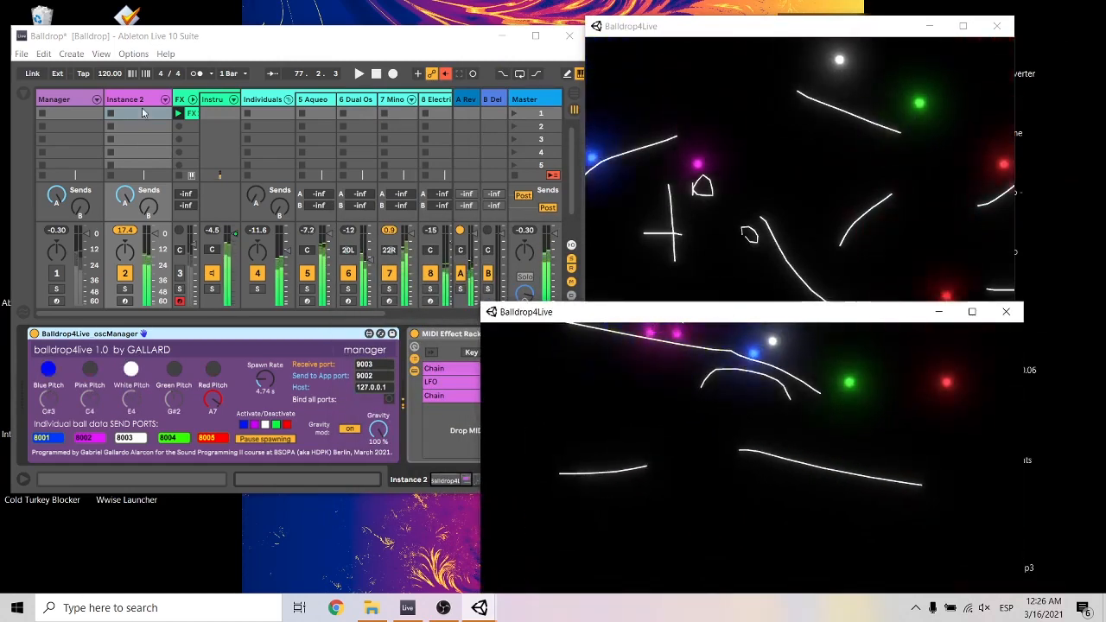
Select the Manager track and draw a line ending in a U-shaped dip in the second display and a hill-shaped line in the first.
{"action": "left_click", "coordinate": [69, 97]}
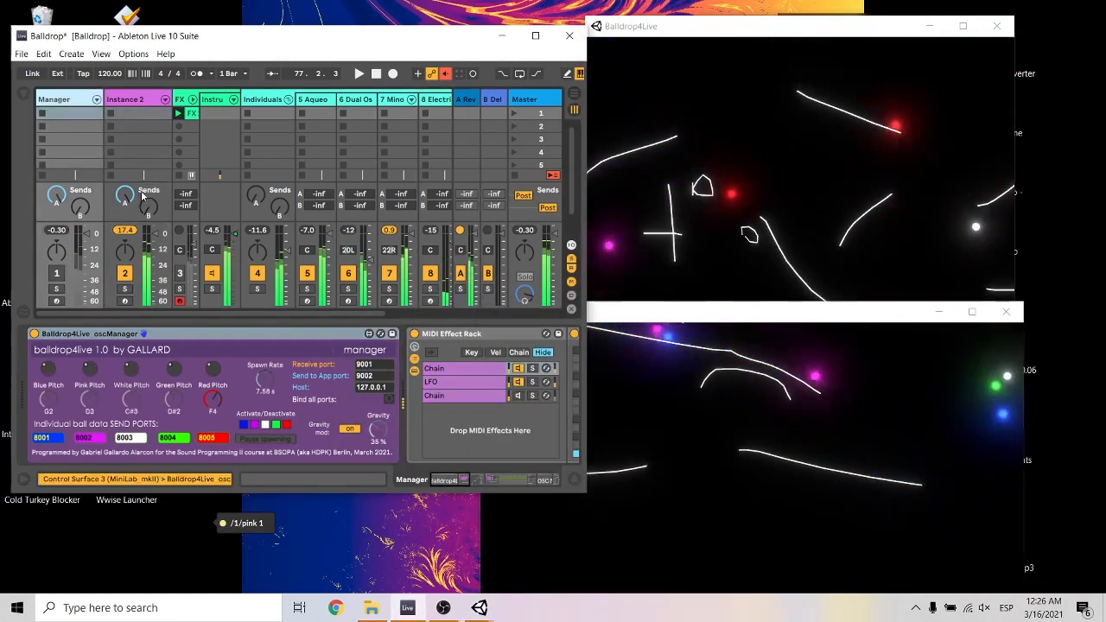
{"action": "left_click", "coordinate": [779, 192]}
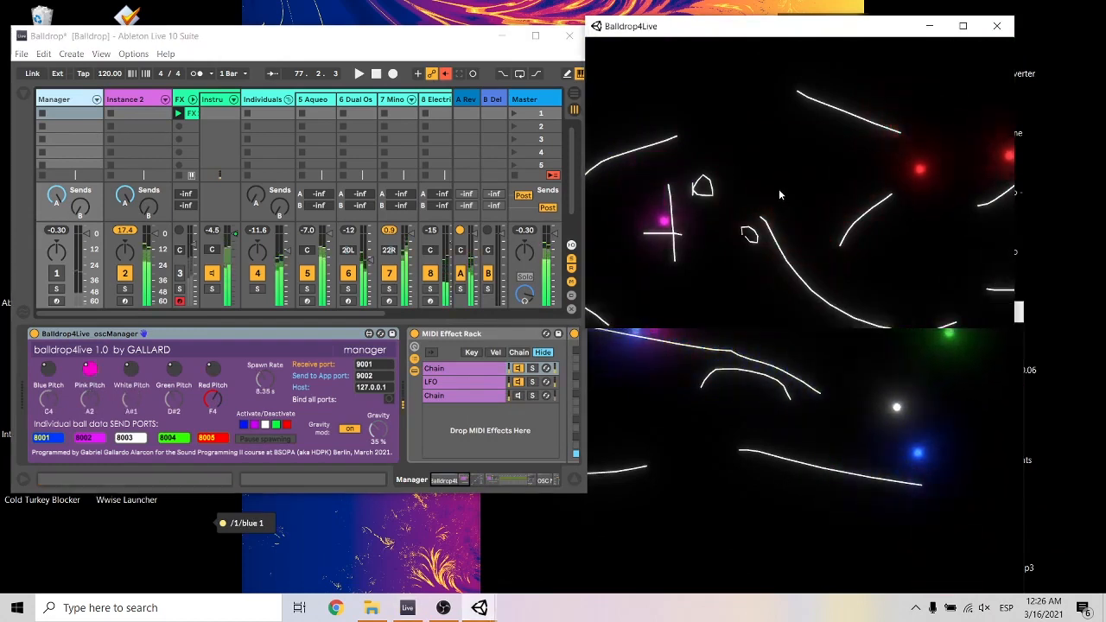
{"action": "left_click", "coordinate": [834, 520]}
{"action": "left_click_drag", "start_coordinate": [903, 556], "coordinate": [927, 511]}
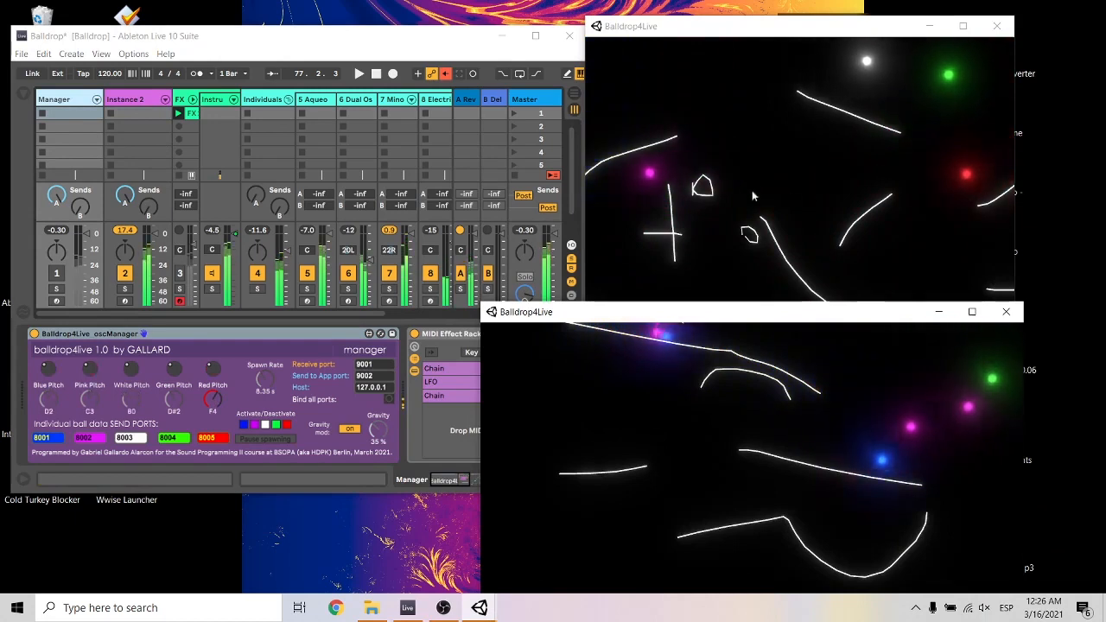
{"action": "left_click", "coordinate": [794, 111]}
{"action": "left_click_drag", "start_coordinate": [844, 90], "coordinate": [619, 120]}
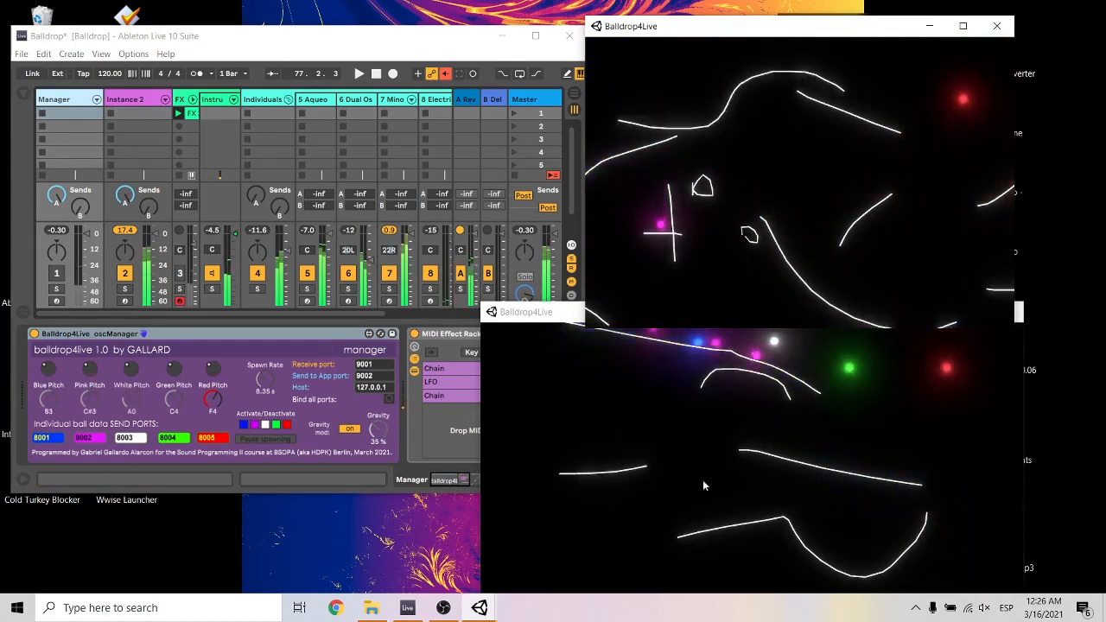
Close the second ball display and reposition the remaining display beside Live.
{"action": "left_click_drag", "start_coordinate": [563, 303], "coordinate": [994, 343]}
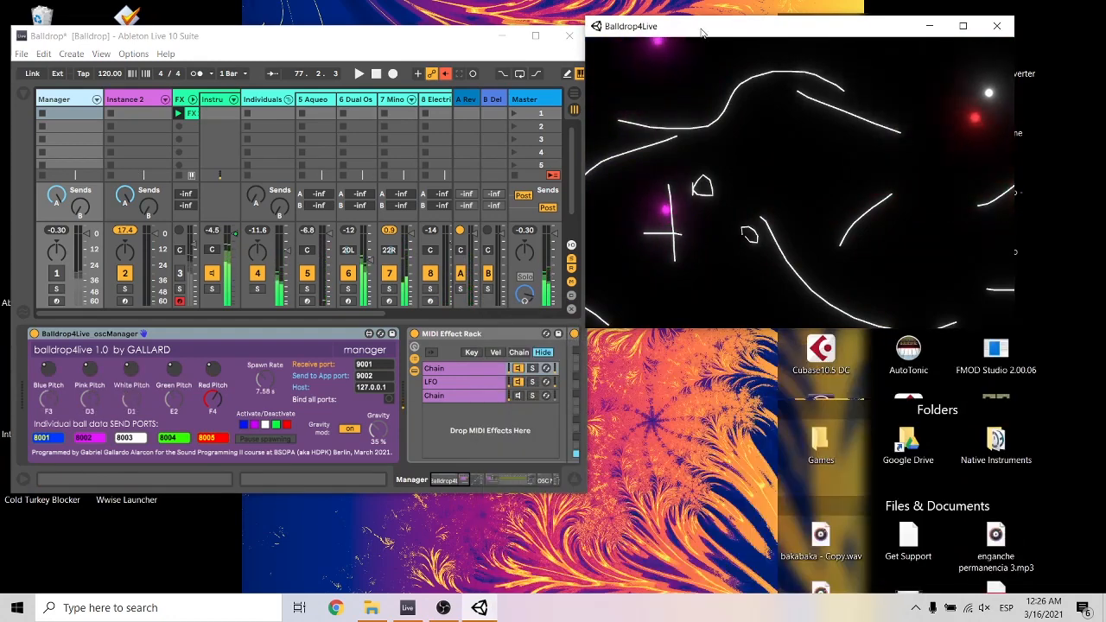
{"action": "left_click_drag", "start_coordinate": [701, 32], "coordinate": [668, 147]}
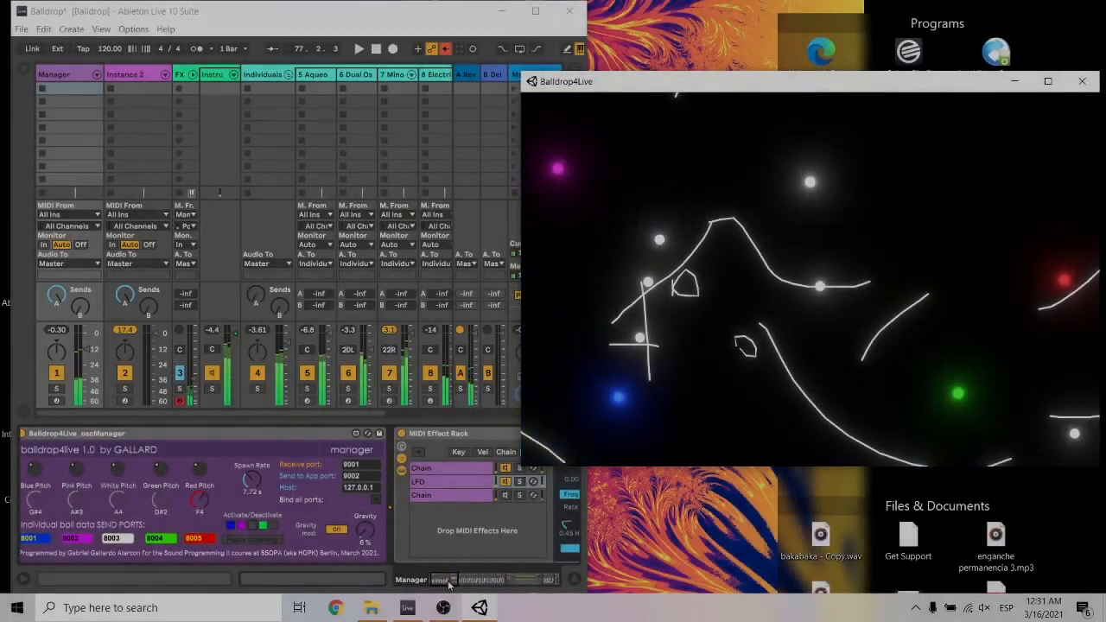
Erase the hill-shaped line and draw a long arched line that drops steeply at its end above the middle of the display.
{"action": "right_click", "coordinate": [754, 251]}
{"action": "right_click", "coordinate": [659, 289]}
{"action": "mouse_move", "coordinate": [752, 220]}
{"action": "left_mouse_down"}
{"action": "mouse_move", "coordinate": [794, 216]}
{"action": "mouse_move", "coordinate": [915, 269]}
{"action": "left_mouse_up"}
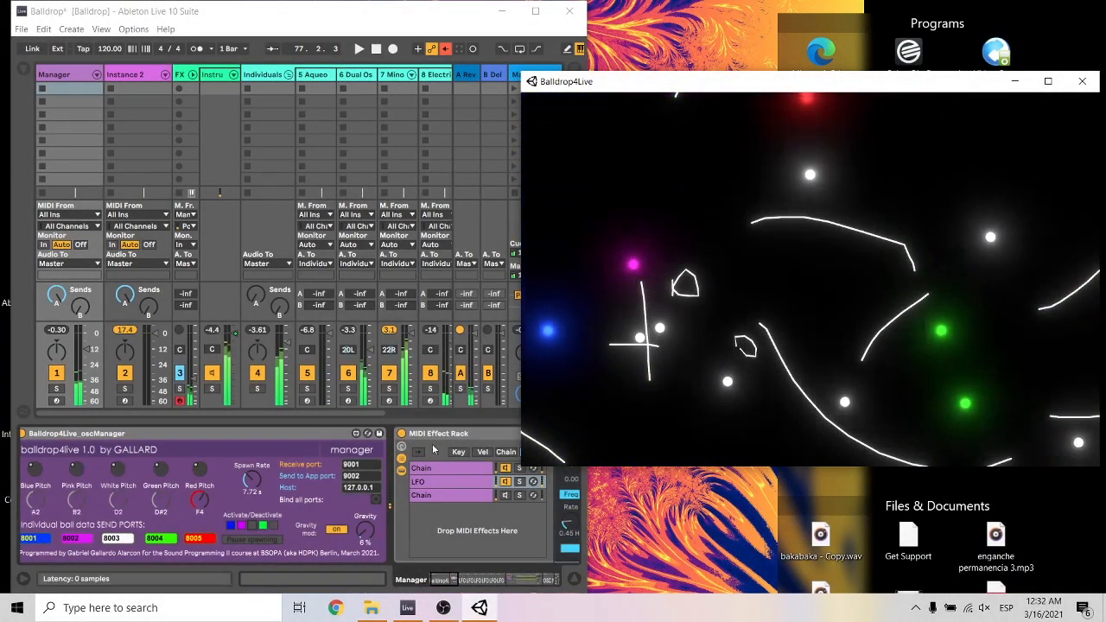
Set the manager's spawn rate to 6.38 s and its gravity to 44 %.
{"action": "left_click_drag", "start_coordinate": [251, 481], "coordinate": [252, 495]}
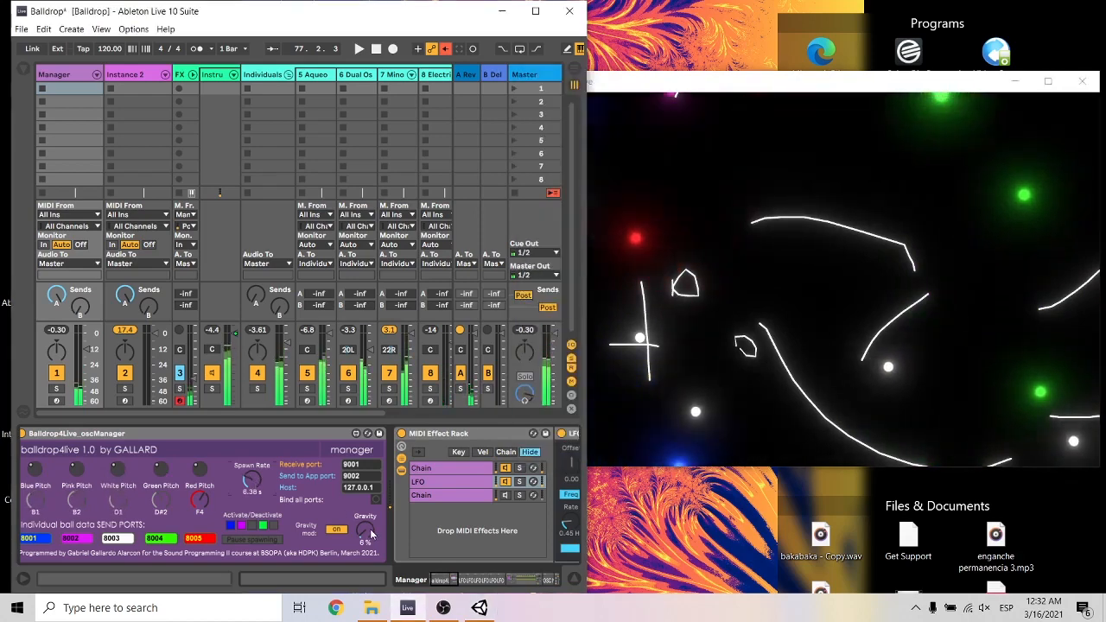
{"action": "left_click_drag", "start_coordinate": [374, 534], "coordinate": [363, 538]}
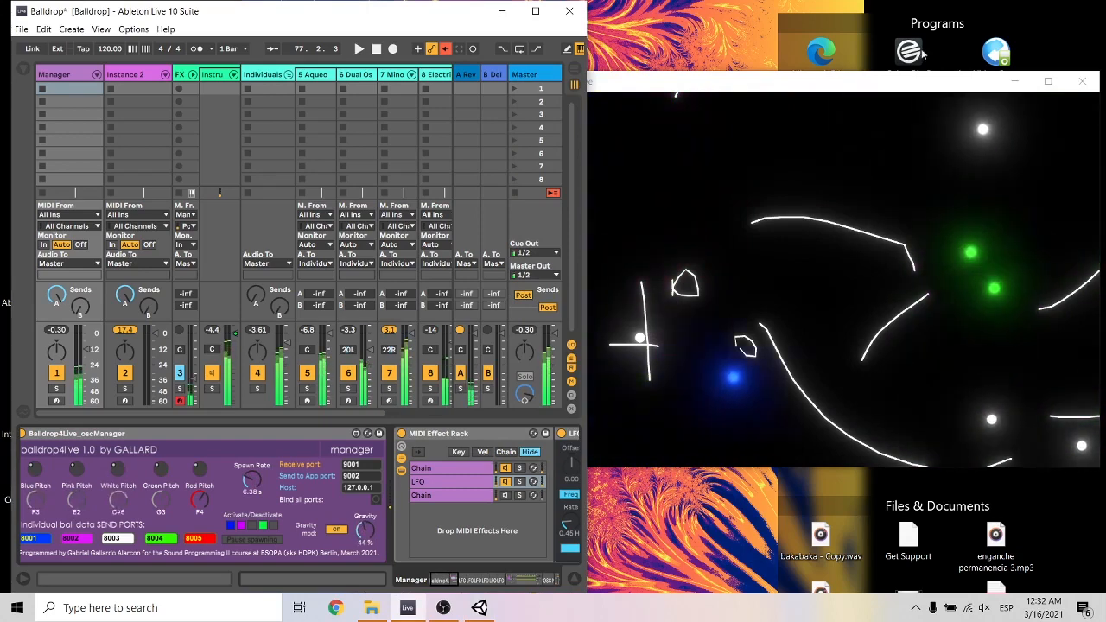
Add a short rising branch to the arched line, and replace the cross's horizontal bar with a long stepped line above the cross.
{"action": "left_click", "coordinate": [898, 187]}
{"action": "left_click_drag", "start_coordinate": [964, 215], "coordinate": [874, 235]}
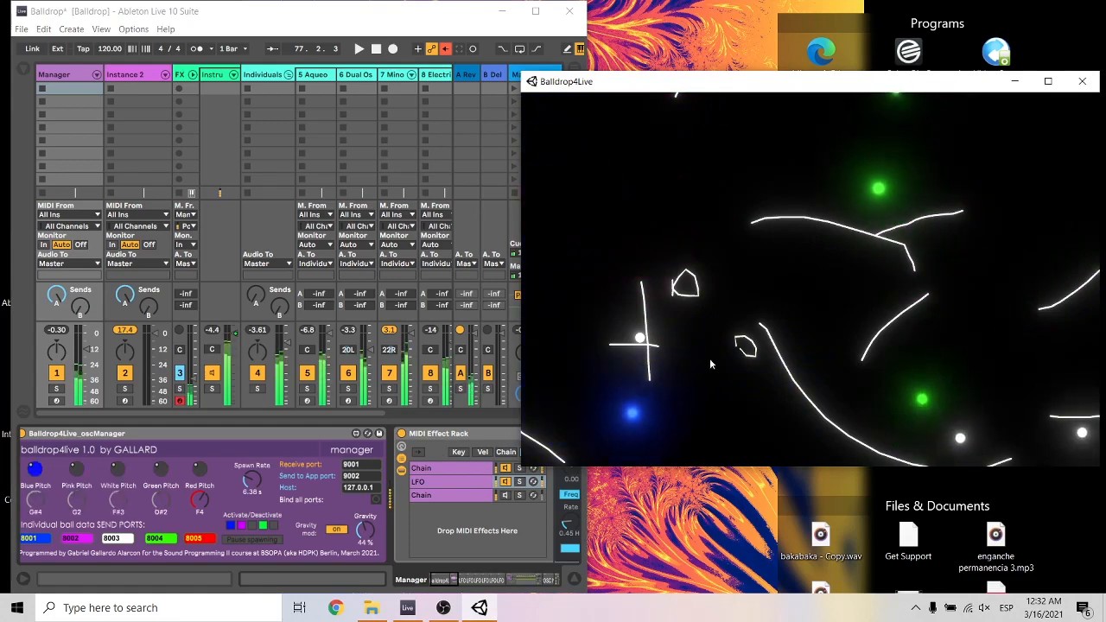
{"action": "right_click", "coordinate": [650, 346]}
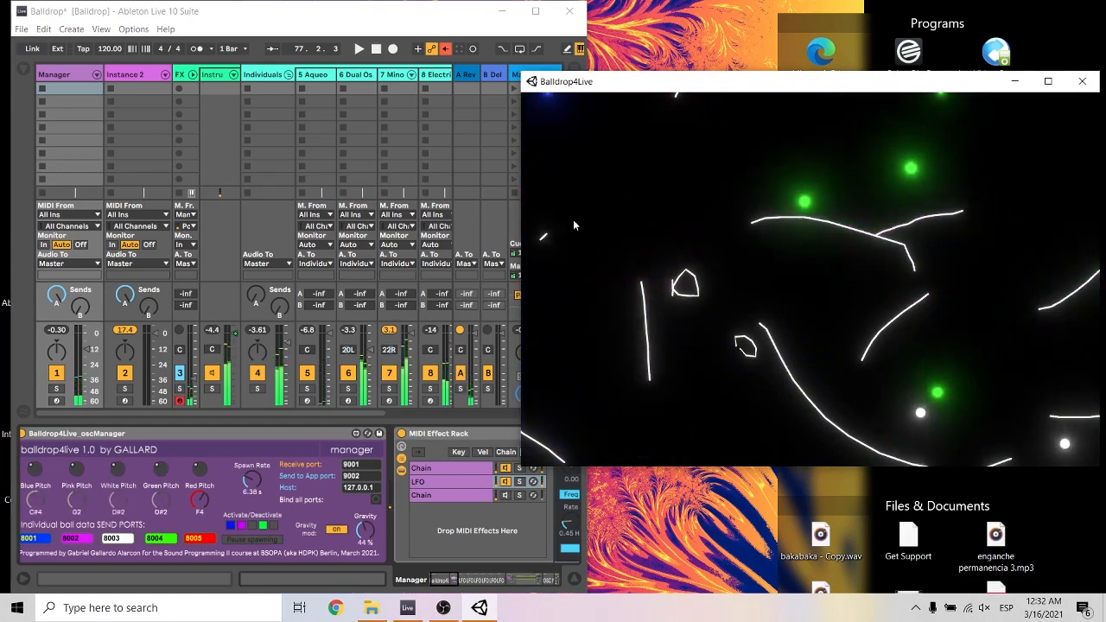
{"action": "mouse_move", "coordinate": [540, 238]}
{"action": "left_mouse_down"}
{"action": "mouse_move", "coordinate": [702, 271]}
{"action": "mouse_move", "coordinate": [778, 232]}
{"action": "left_mouse_up"}
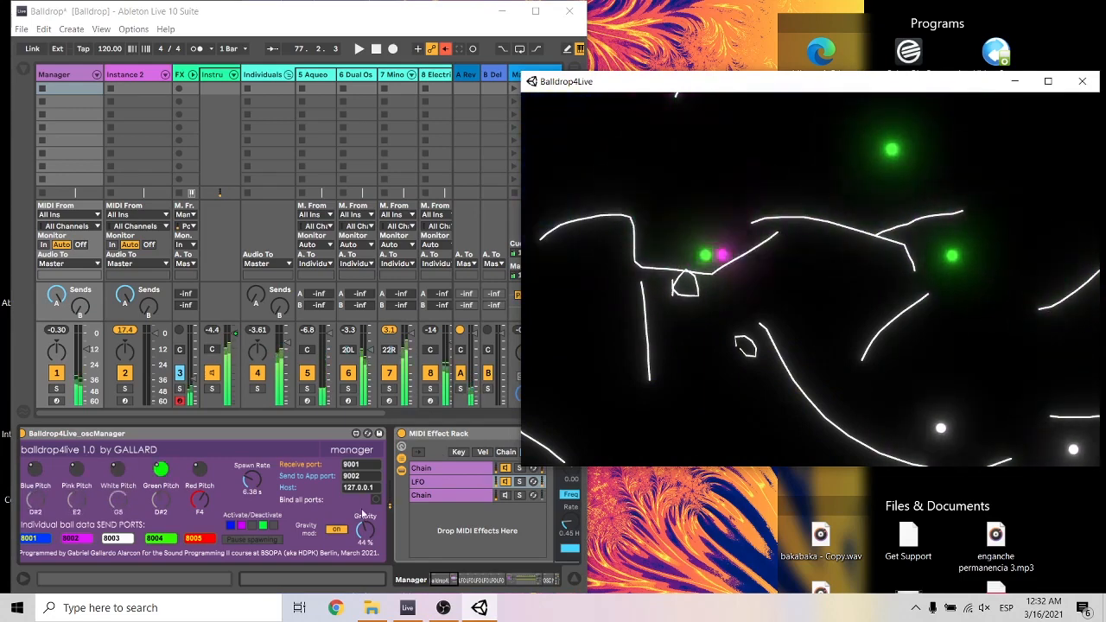
Set the manager's gravity to 73 % and erase the arched line and the stepped line from the ball display.
{"action": "left_click_drag", "start_coordinate": [363, 534], "coordinate": [363, 494]}
{"action": "left_click", "coordinate": [827, 225]}
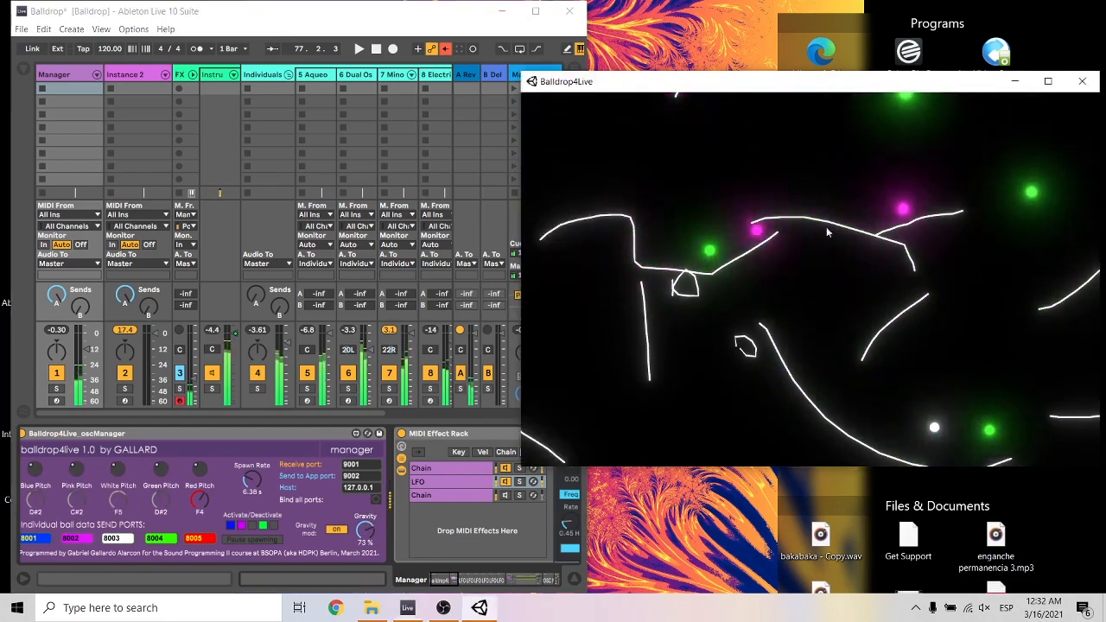
{"action": "right_click", "coordinate": [845, 224]}
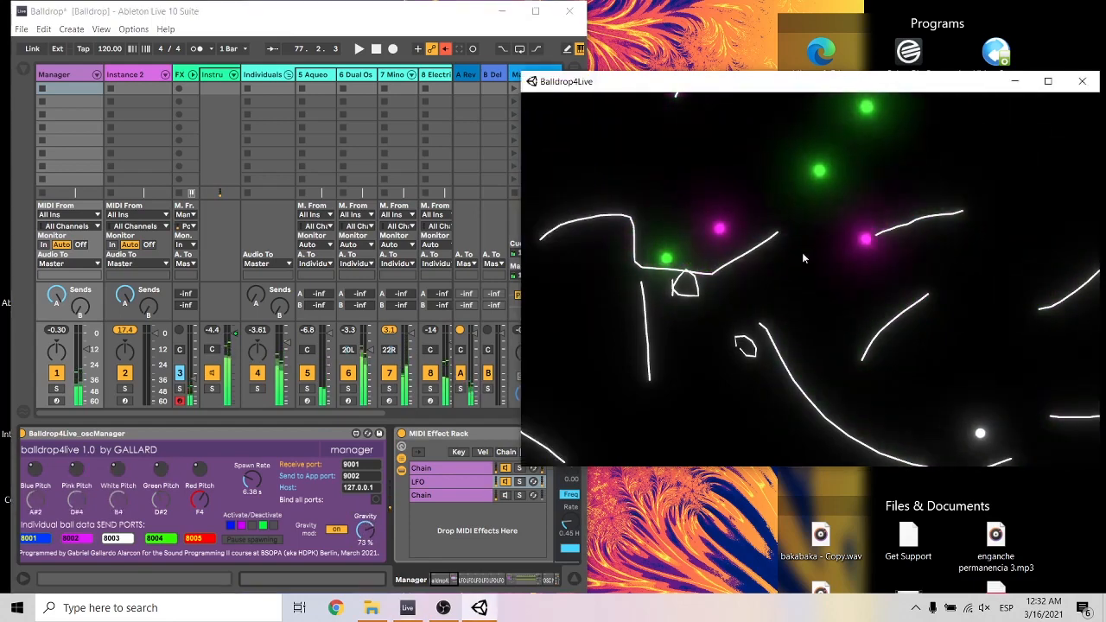
{"action": "right_click", "coordinate": [748, 258]}
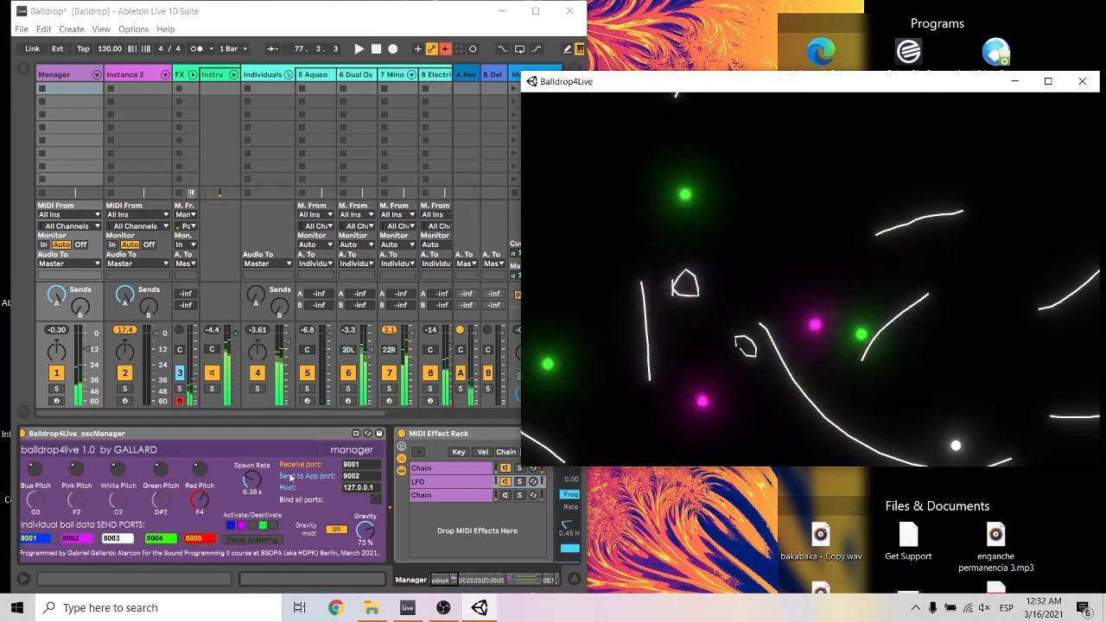
Try a spawn rate of 1.00 s, set it to 7.13 s with only white balls active, and draw a descending line in the display.
{"action": "left_click_drag", "start_coordinate": [254, 484], "coordinate": [254, 518]}
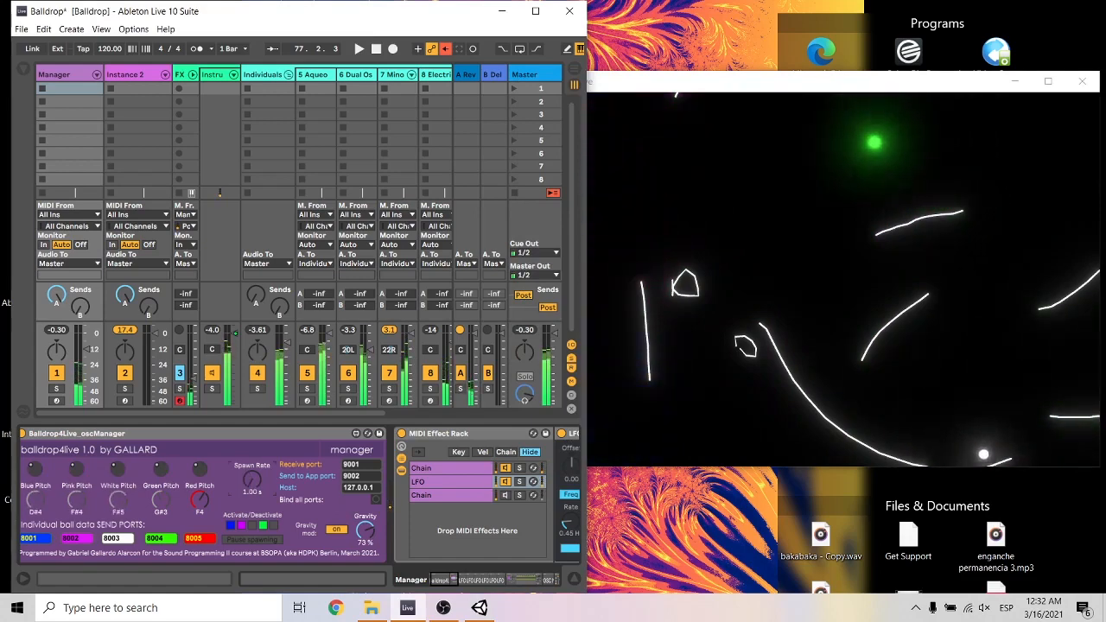
{"action": "left_click_drag", "start_coordinate": [255, 485], "coordinate": [254, 445]}
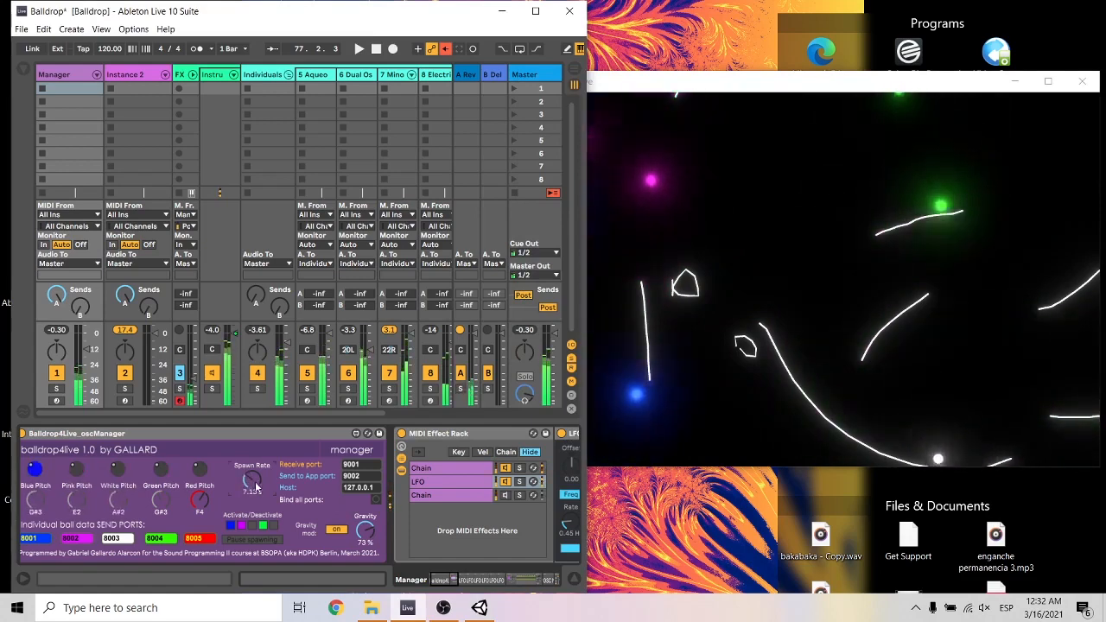
{"action": "left_click", "coordinate": [860, 242]}
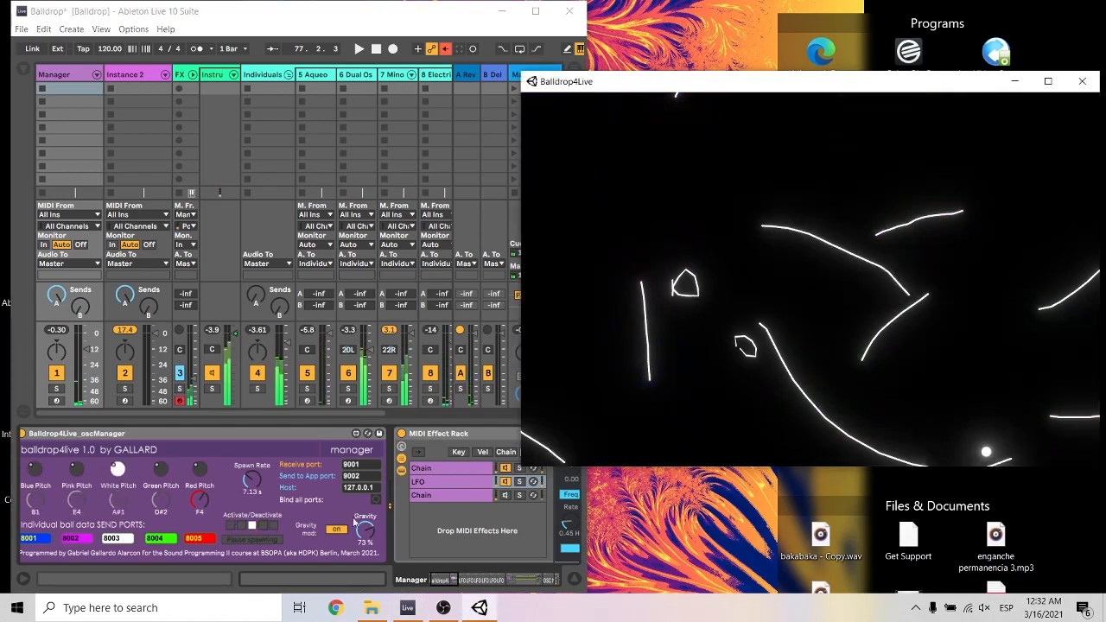
Set the spawn rate to 2.35 s with blue balls also active, and draw a short line near the ball display's lower edge.
{"action": "left_click", "coordinate": [259, 485]}
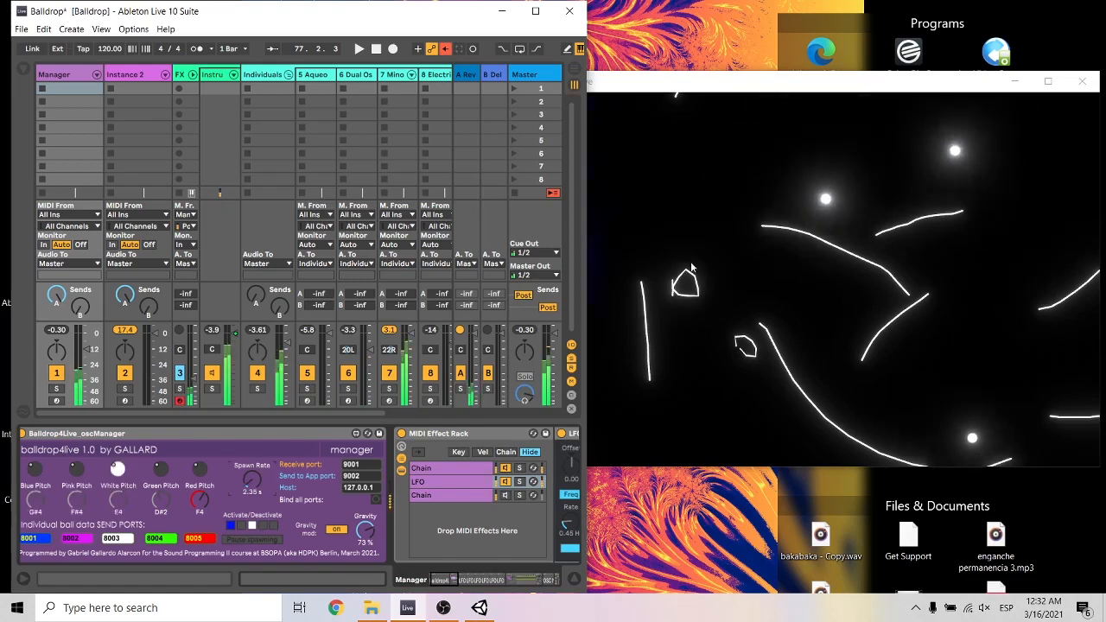
{"action": "left_click", "coordinate": [739, 154]}
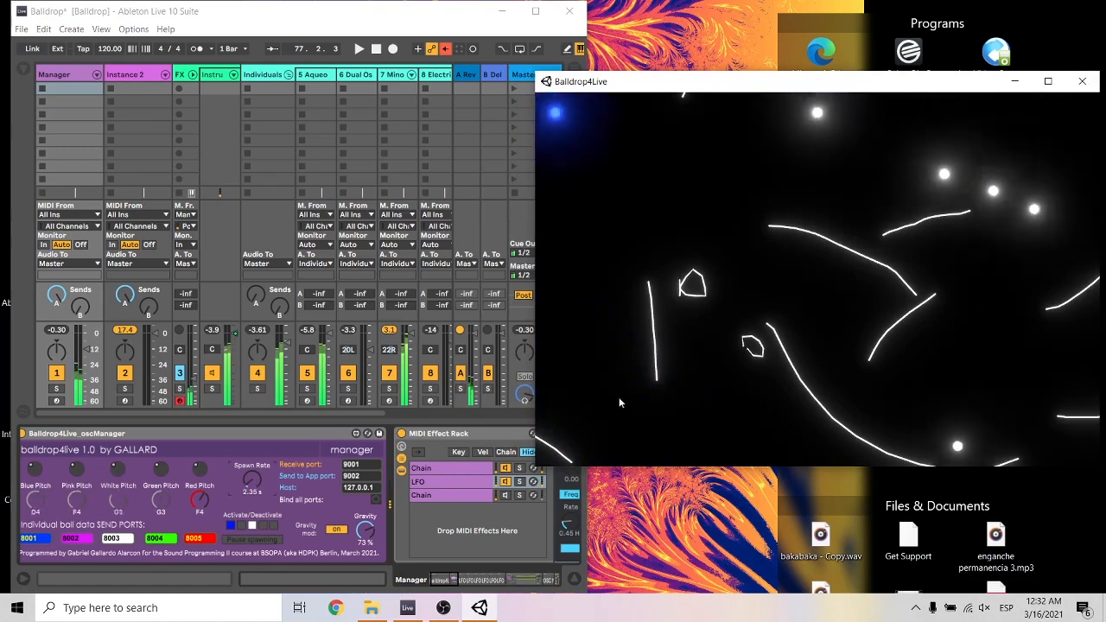
{"action": "left_click_drag", "start_coordinate": [596, 452], "coordinate": [650, 459]}
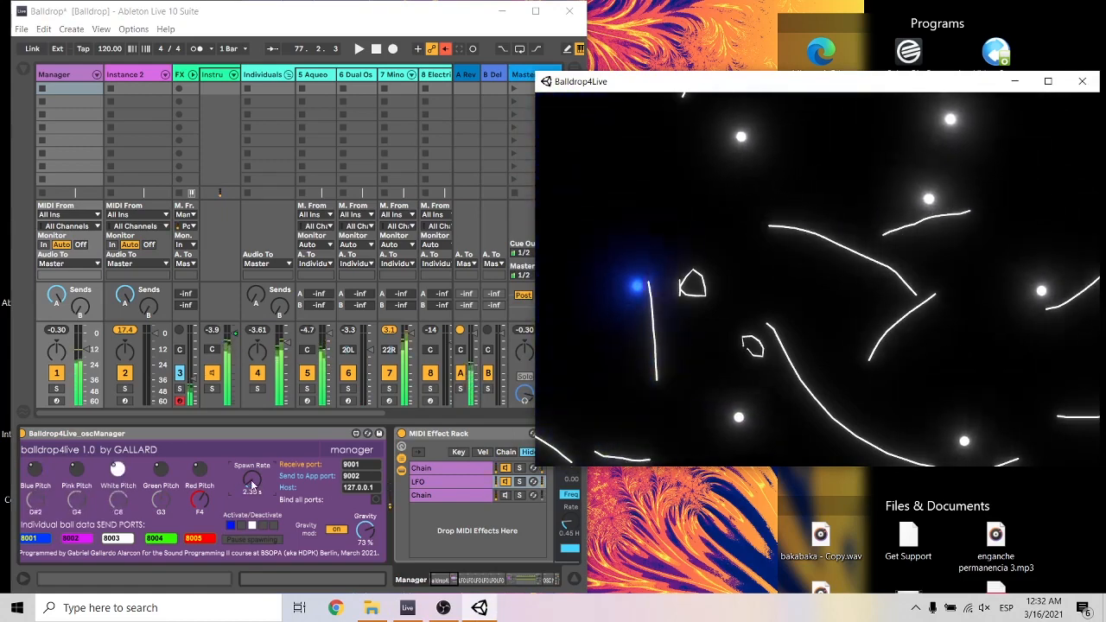
Set gravity to 57 % and raise the spawn rate to 7.13 s and on to 14.9 s, with white, green and red balls active.
{"action": "left_click_drag", "start_coordinate": [251, 481], "coordinate": [252, 455]}
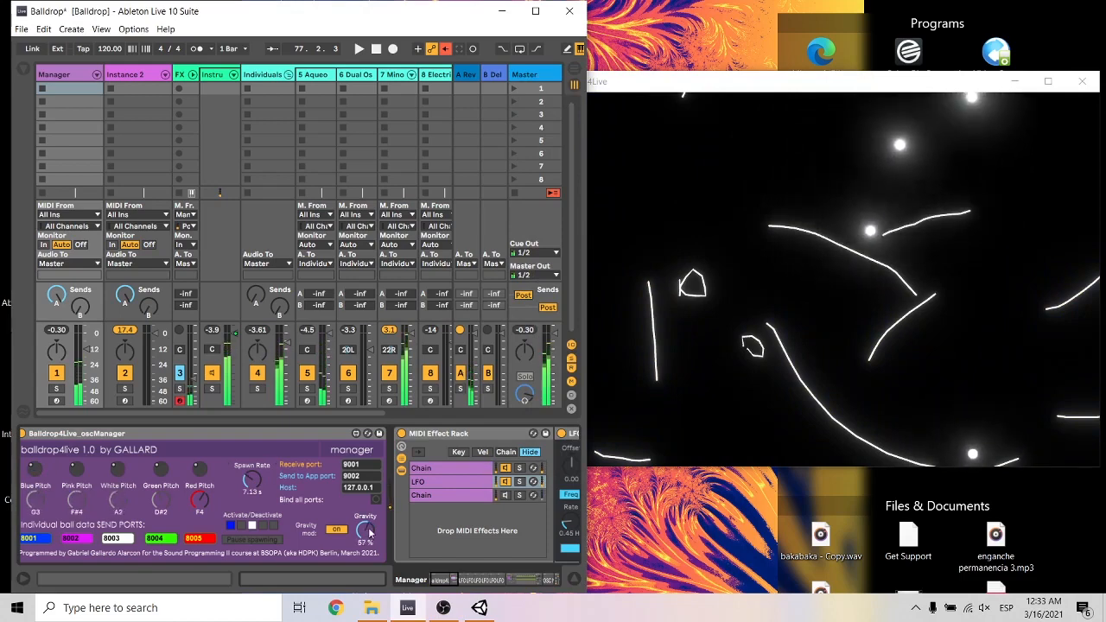
{"action": "left_click", "coordinate": [634, 99]}
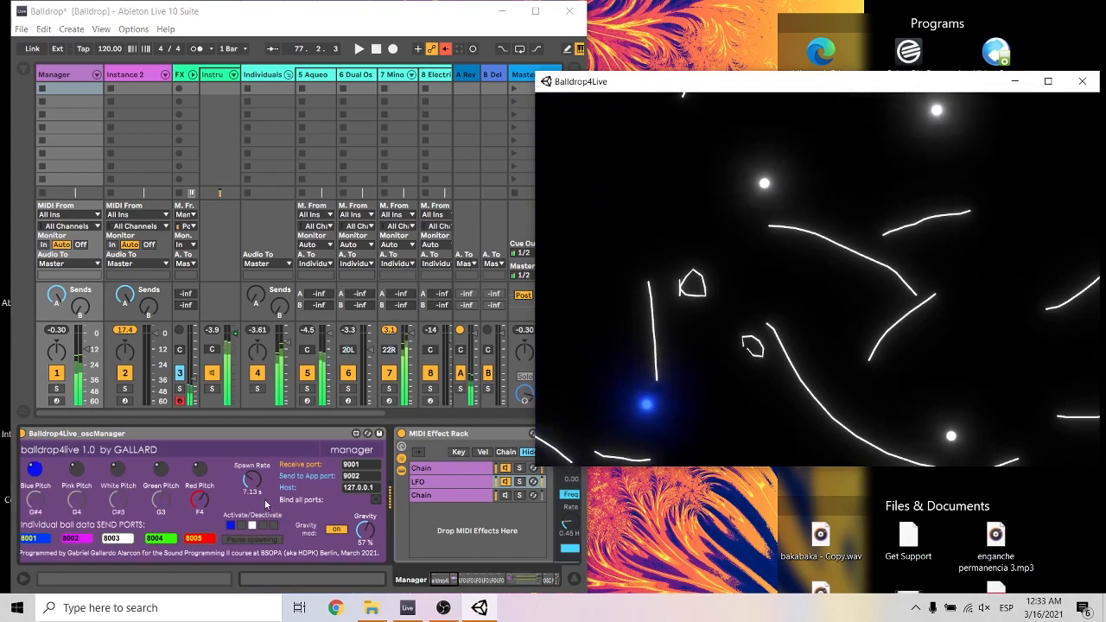
{"action": "left_click_drag", "start_coordinate": [251, 480], "coordinate": [251, 441]}
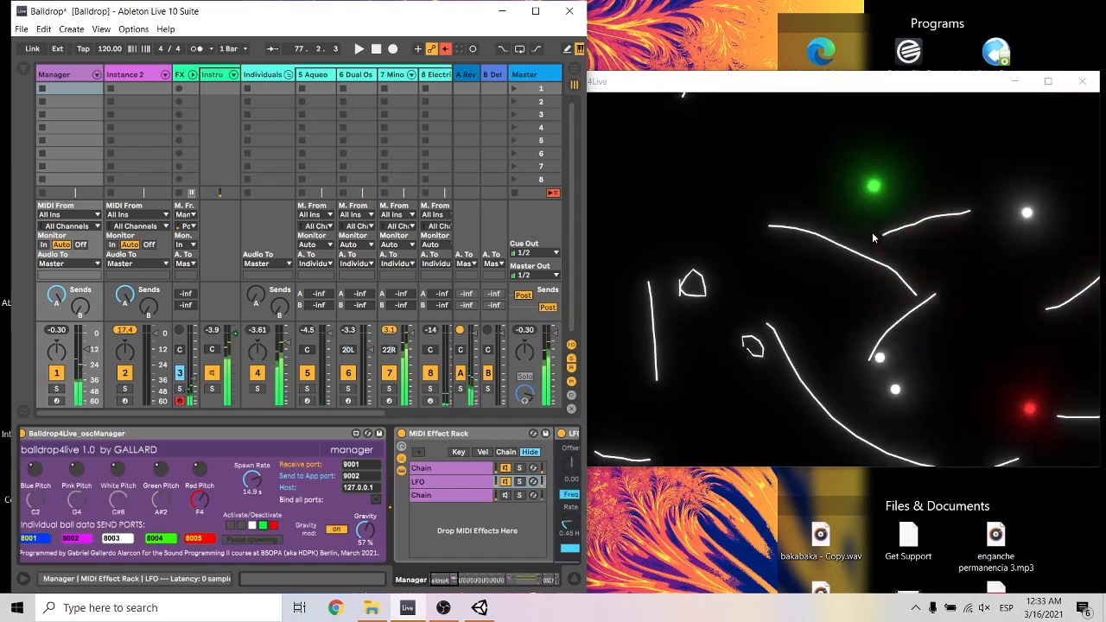
Replace the long descending line with a diagonal line and small shapes, and set the spawn rate to 11.2 s with pink, green and red balls active.
{"action": "left_click", "coordinate": [847, 249]}
{"action": "right_click", "coordinate": [847, 247]}
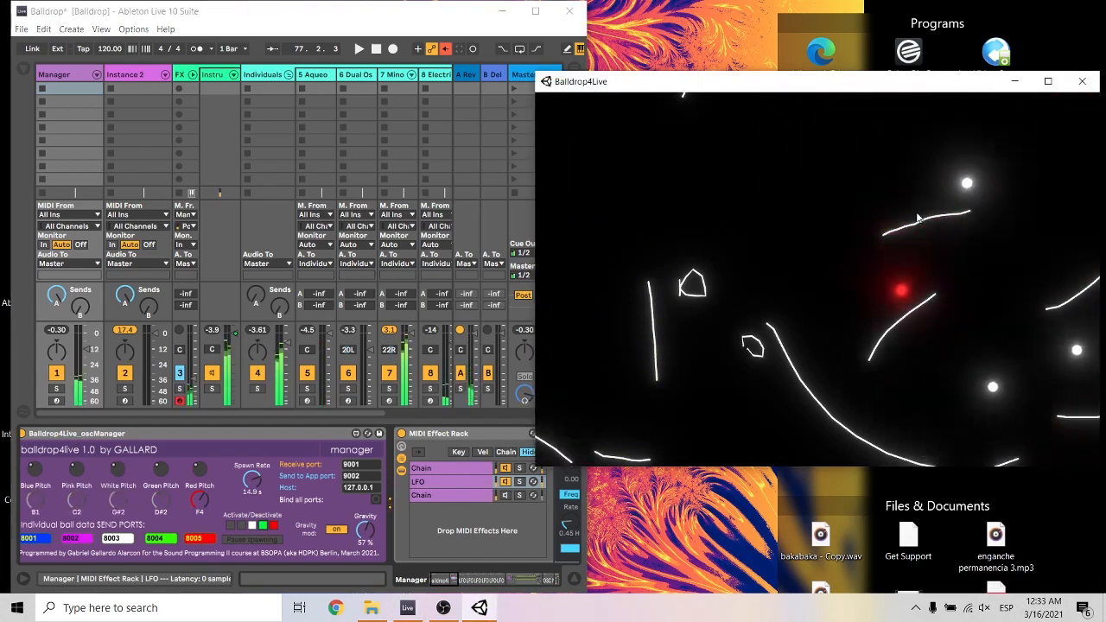
{"action": "left_click_drag", "start_coordinate": [799, 143], "coordinate": [705, 221]}
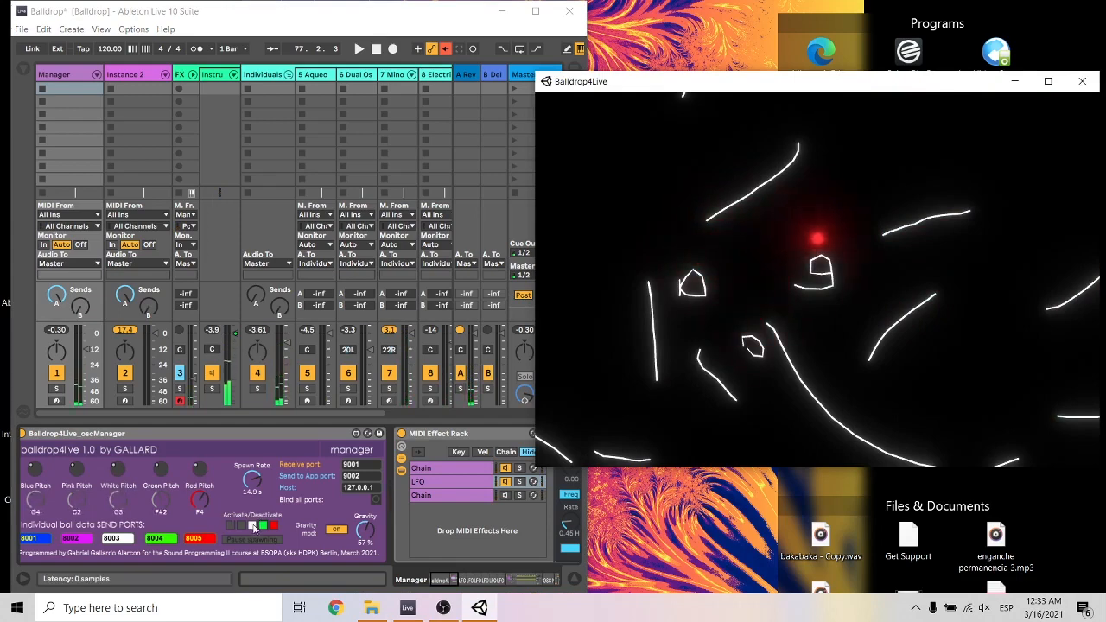
{"action": "left_click_drag", "start_coordinate": [252, 479], "coordinate": [253, 497]}
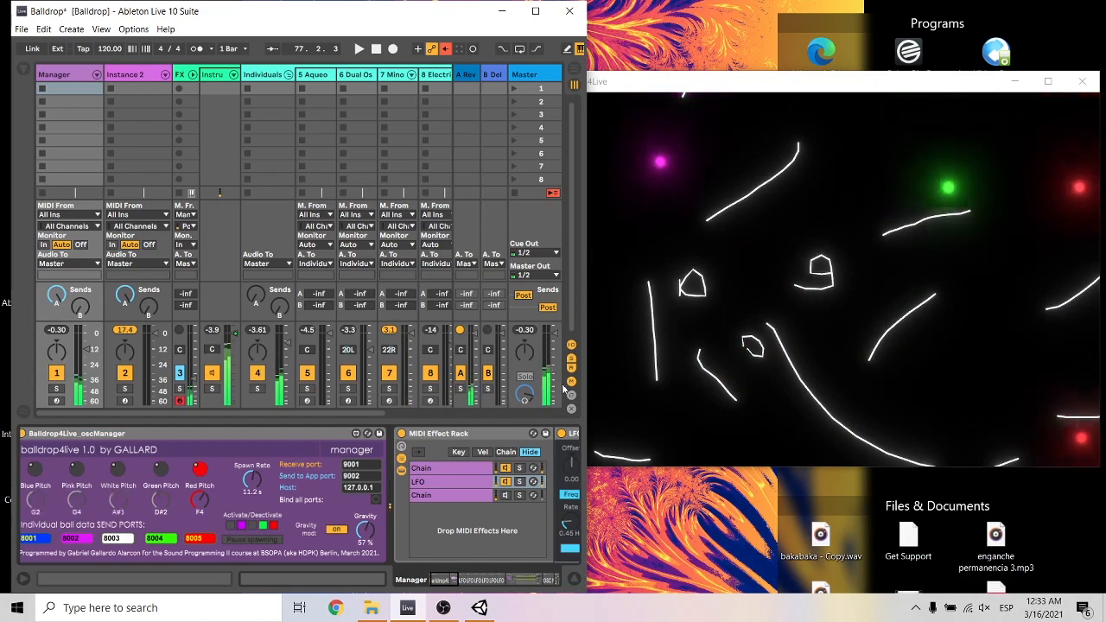
Move the Balldrop4Live window so it overlaps the mixer, and set the spawn rate to 1.00 s.
{"action": "left_click", "coordinate": [612, 86]}
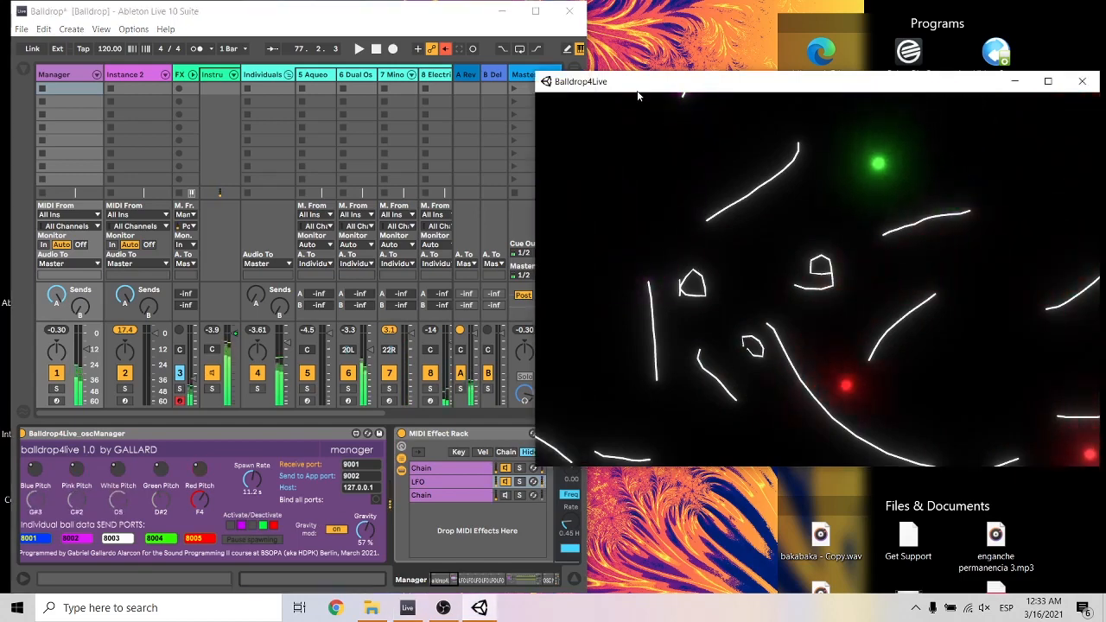
{"action": "left_click_drag", "start_coordinate": [612, 86], "coordinate": [547, 83]}
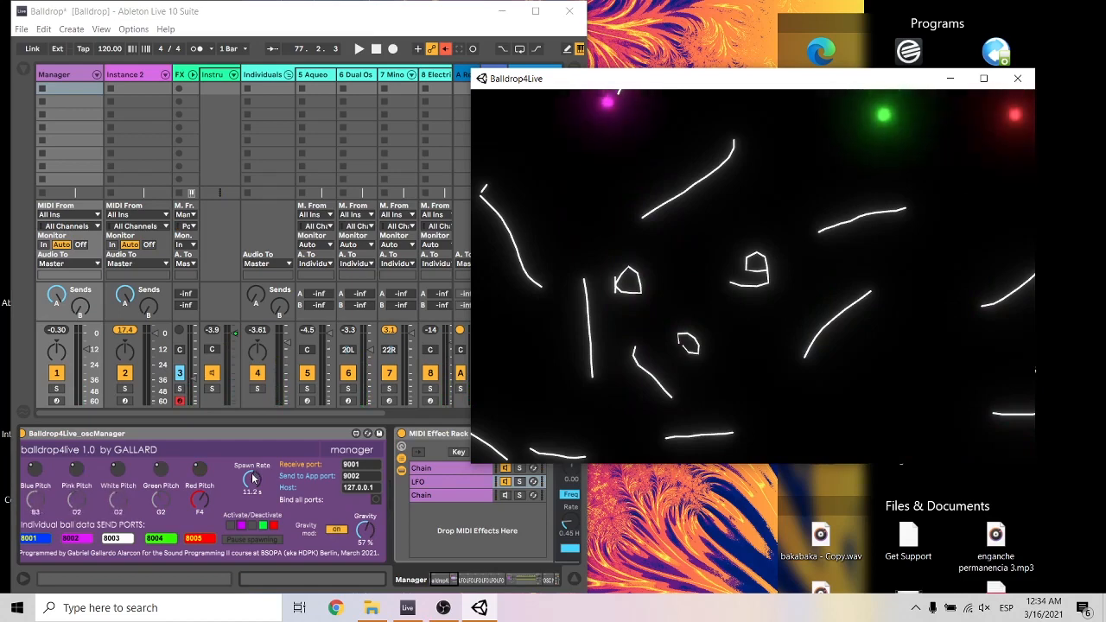
{"action": "left_click_drag", "start_coordinate": [251, 478], "coordinate": [252, 518]}
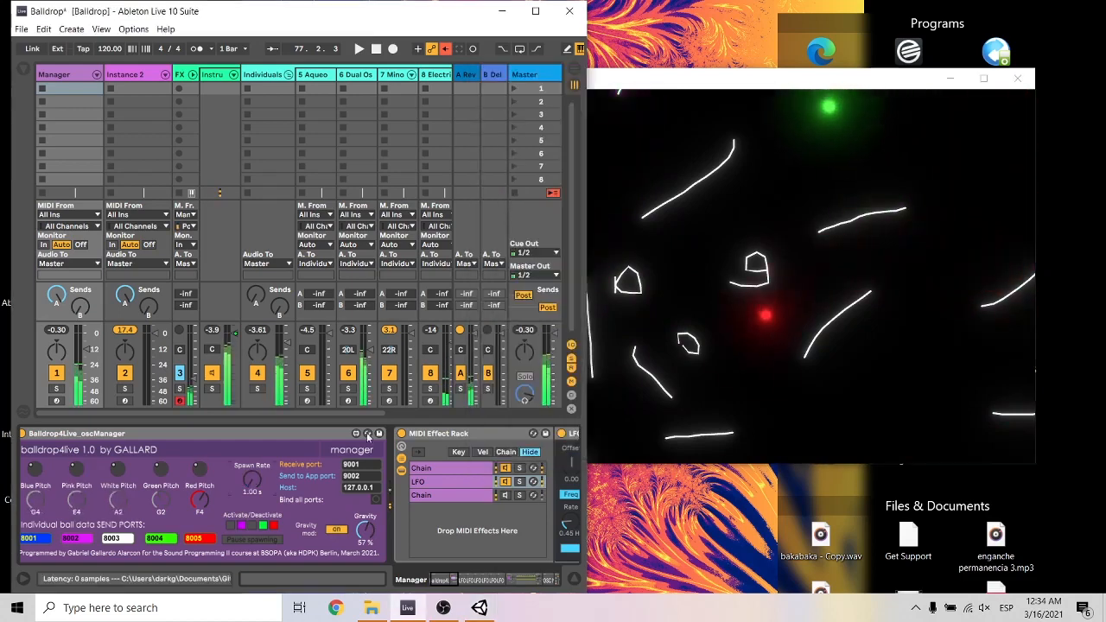
{"action": "left_click", "coordinate": [802, 82]}
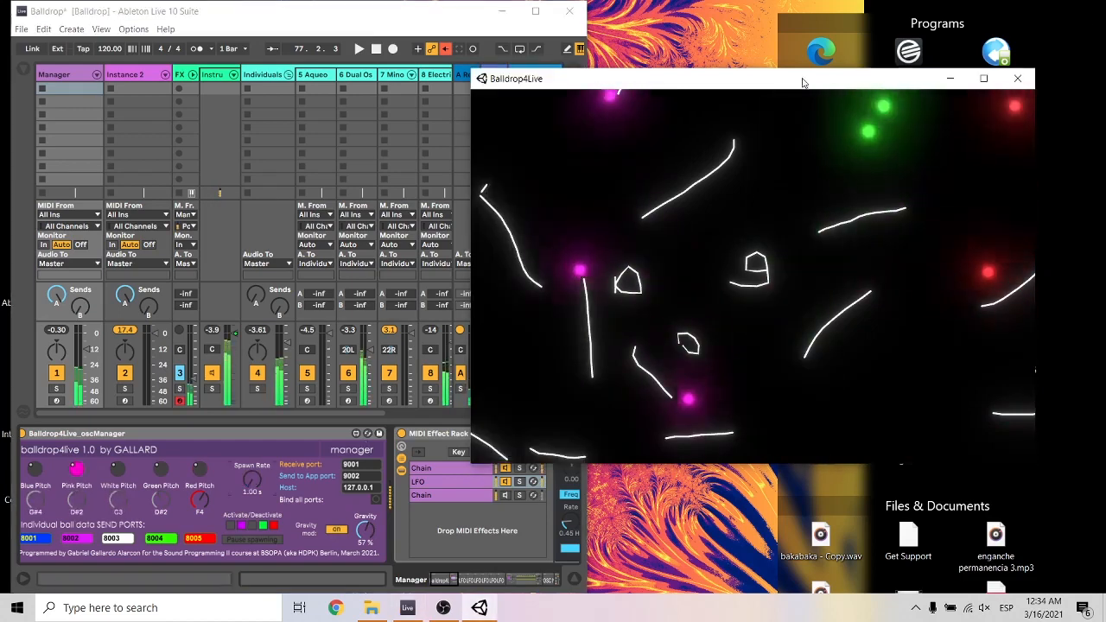
Deactivate the green balls, and pause spawning with gravity at 0 %.
{"action": "left_click", "coordinate": [274, 533]}
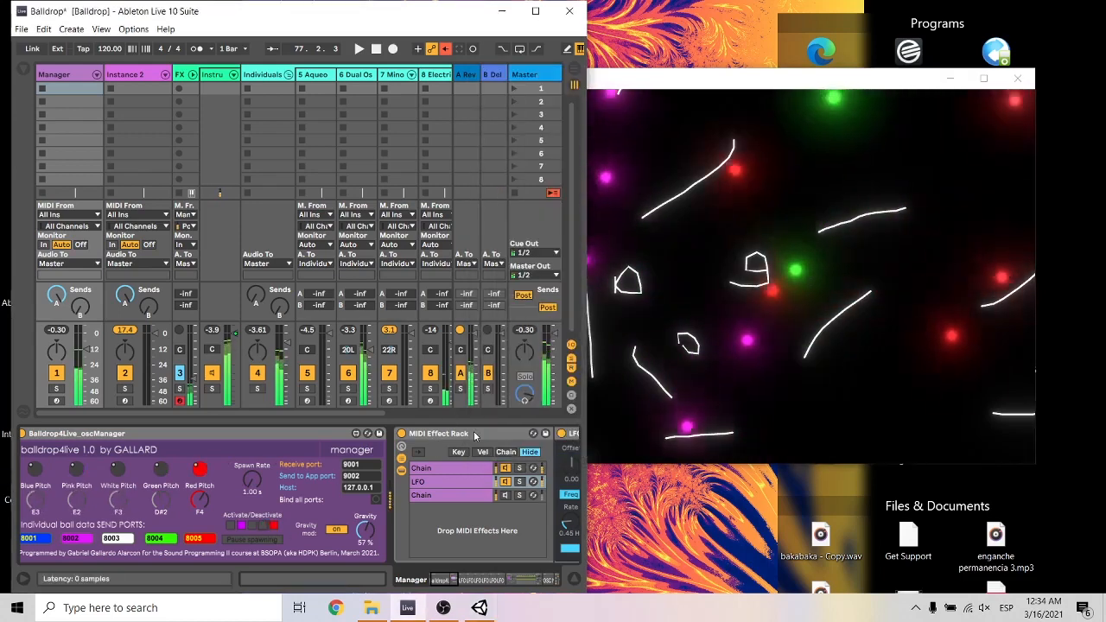
{"action": "left_click", "coordinate": [275, 540]}
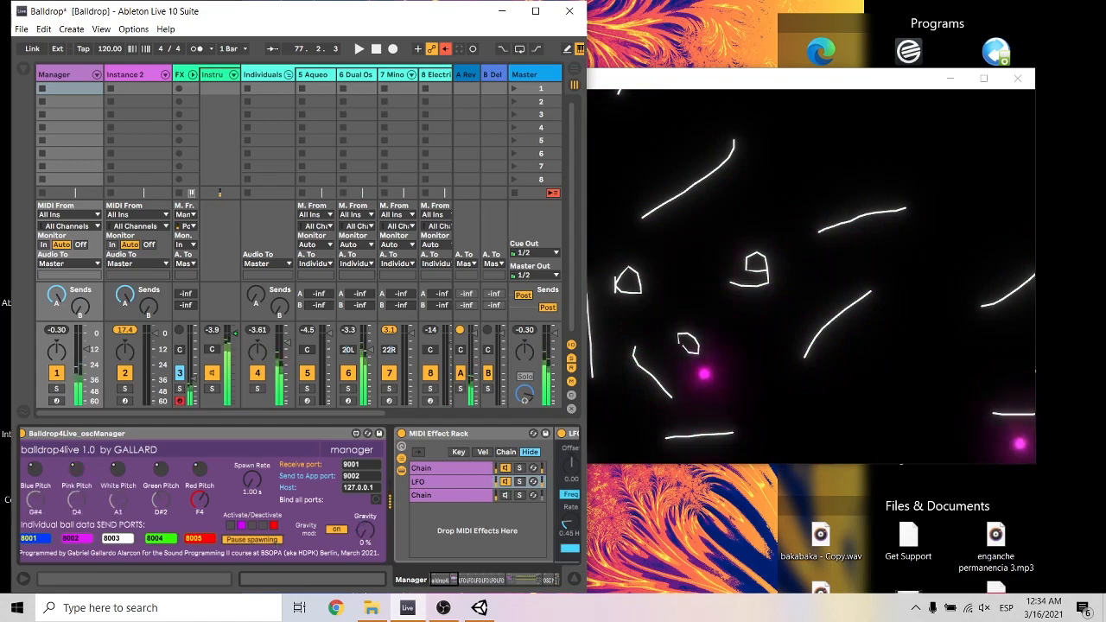
{"action": "left_click", "coordinate": [841, 96]}
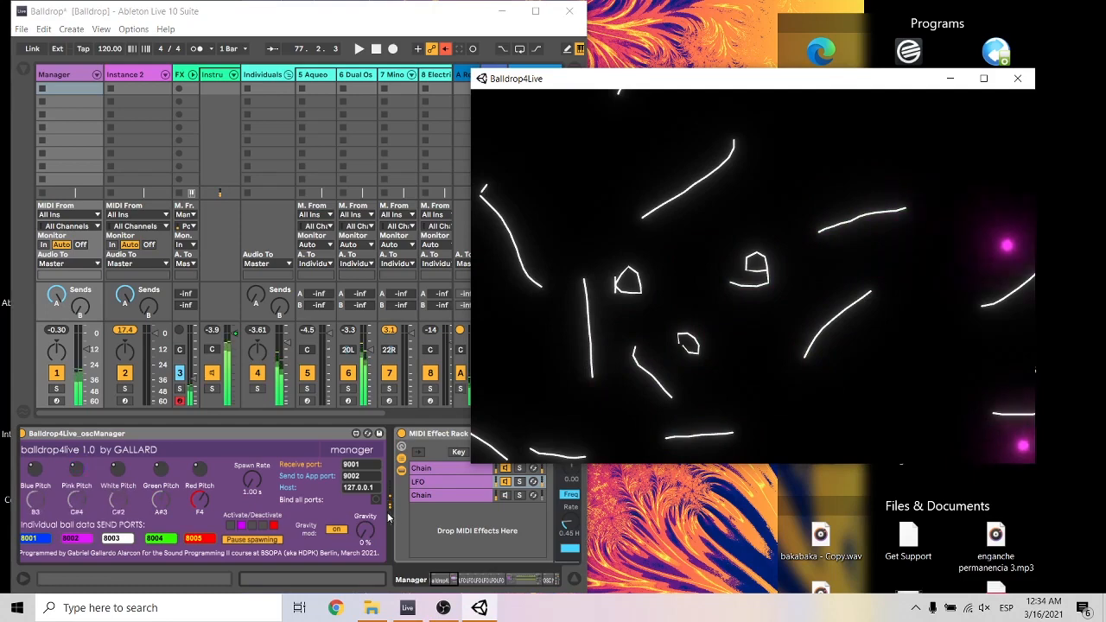
Resume spawning with the blue balls also active, and draw a short descending line near the ball display's upper edge.
{"action": "left_click", "coordinate": [255, 538]}
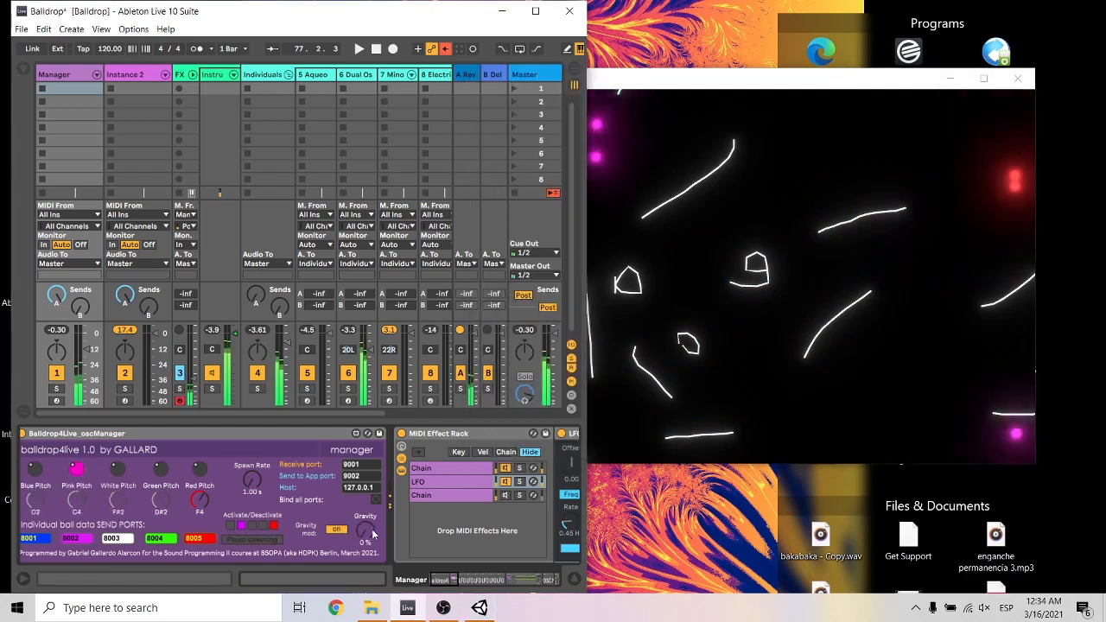
{"action": "left_click", "coordinate": [717, 97]}
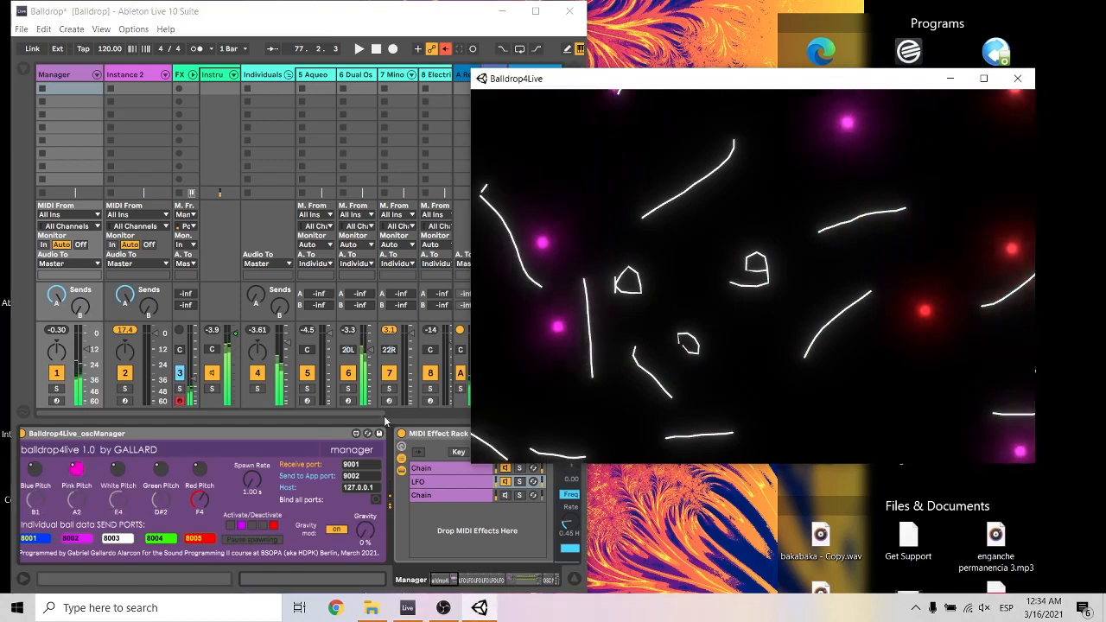
{"action": "left_click", "coordinate": [369, 536]}
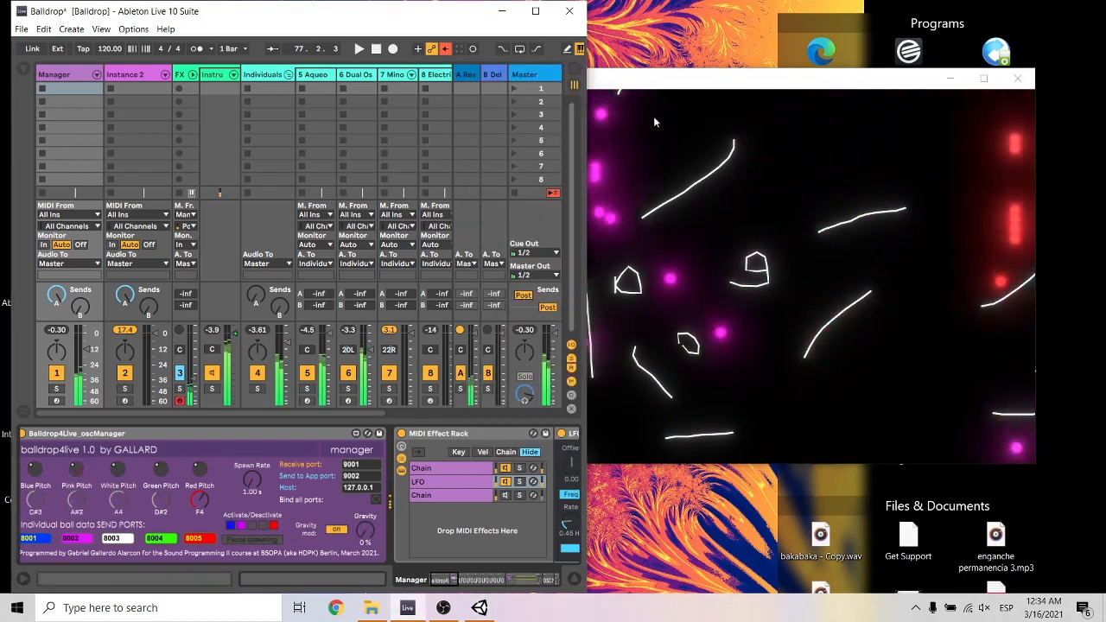
{"action": "left_click", "coordinate": [692, 84]}
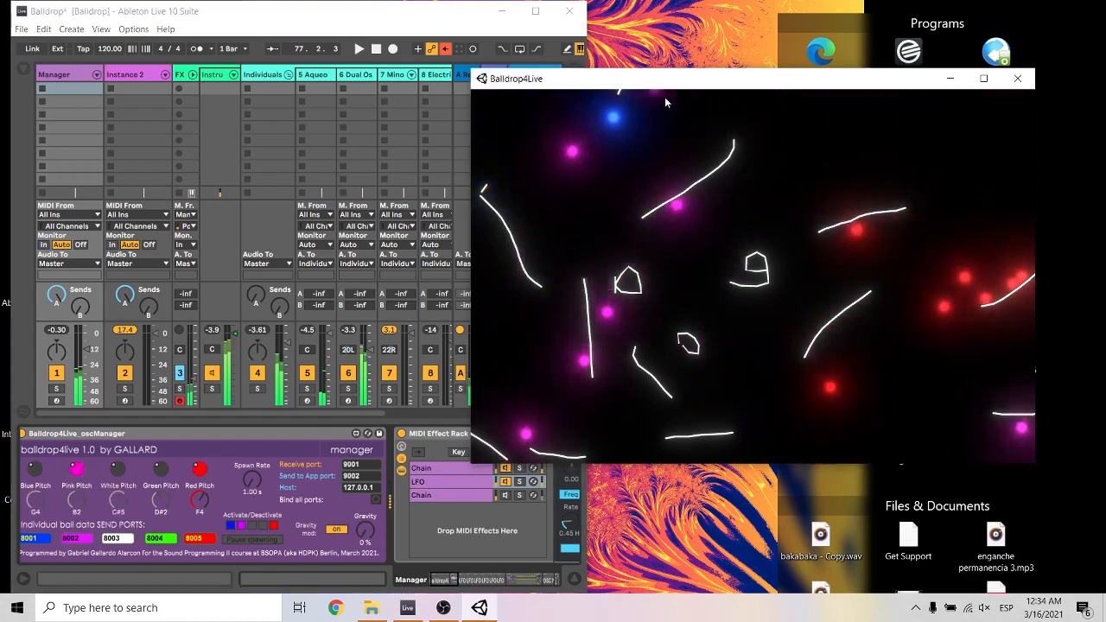
{"action": "left_click_drag", "start_coordinate": [644, 96], "coordinate": [687, 115]}
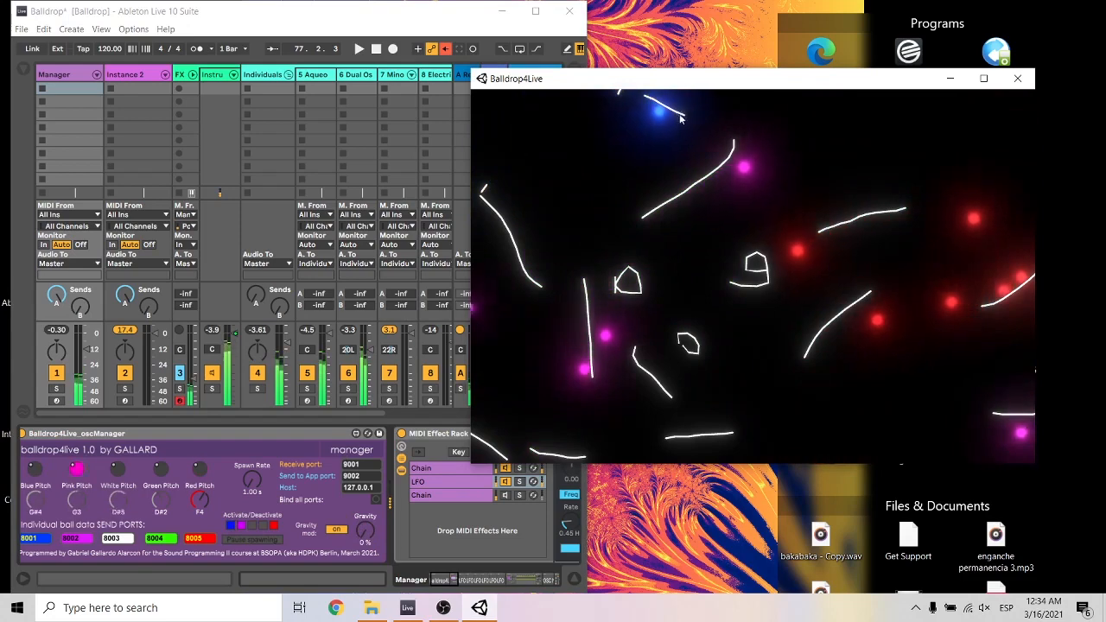